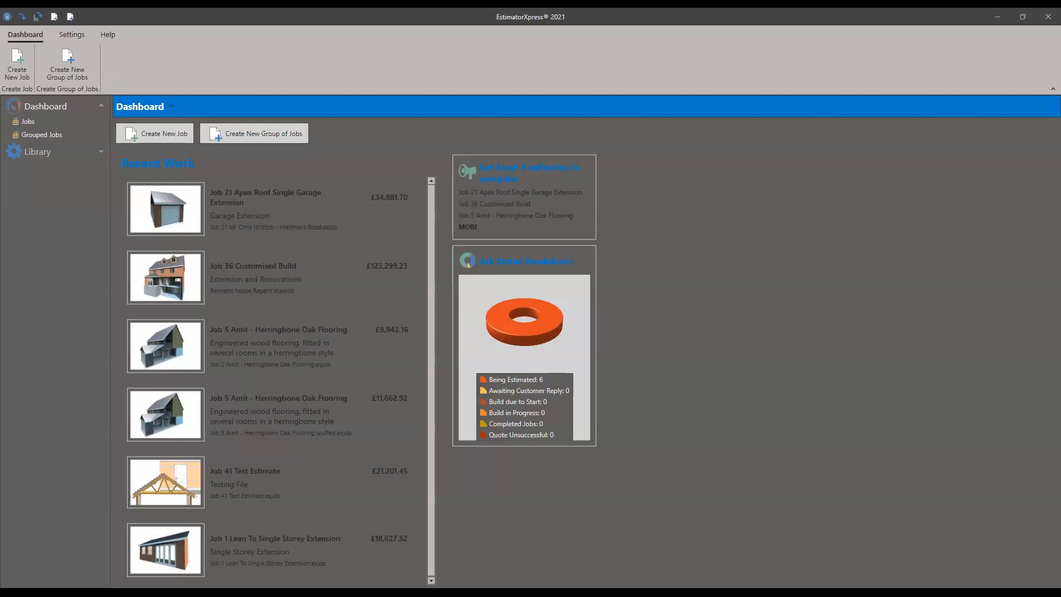
Open the Library overview and look through its sections, including Build Programme Templates and Data Reports.
left_click(101, 154)
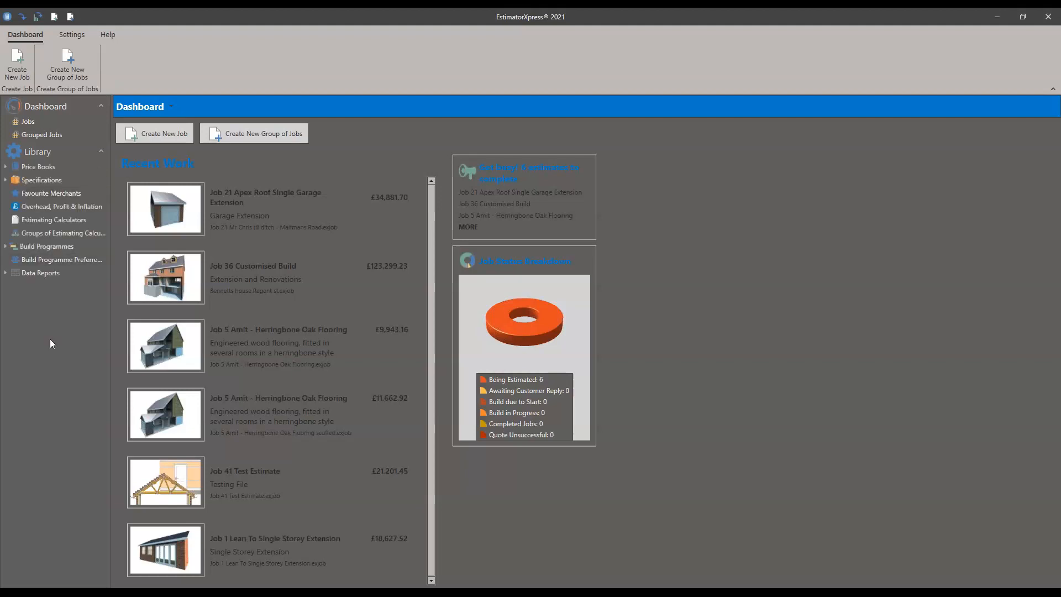
left_click(49, 153)
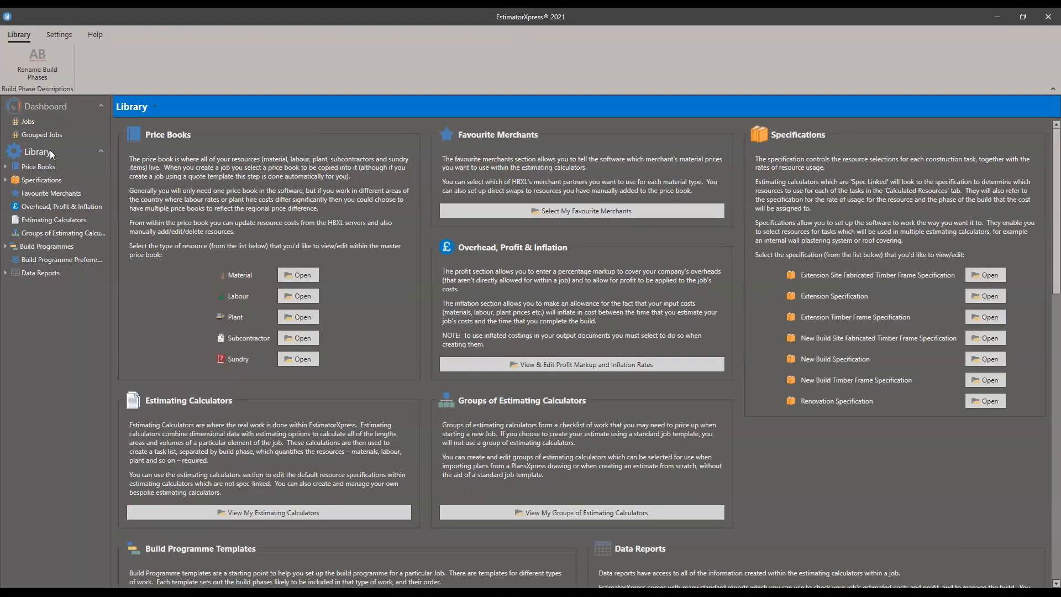
scroll(419, 208, "down", 5)
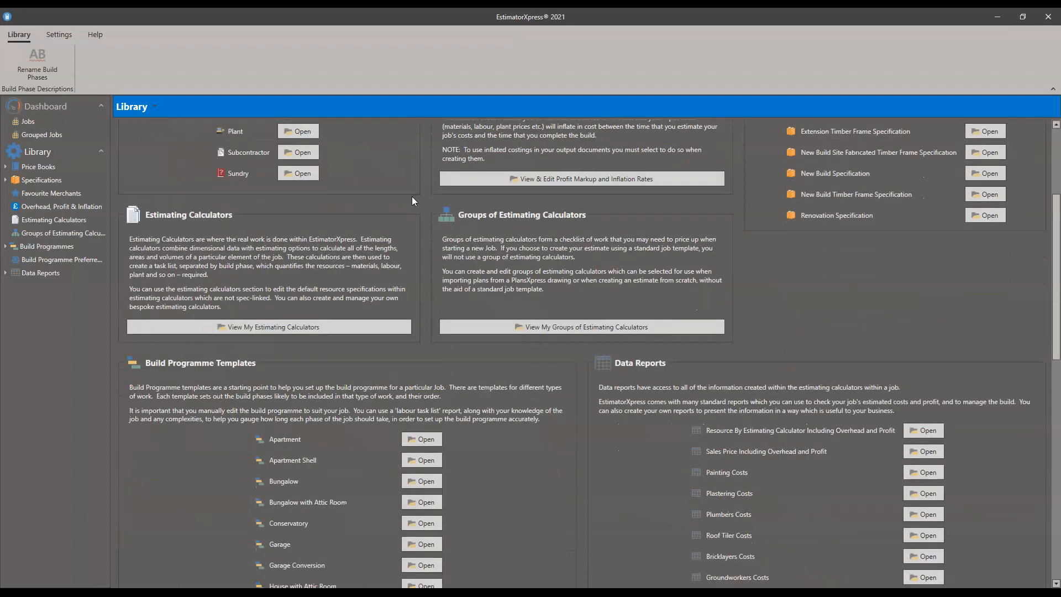
scroll(400, 195, "down", 1)
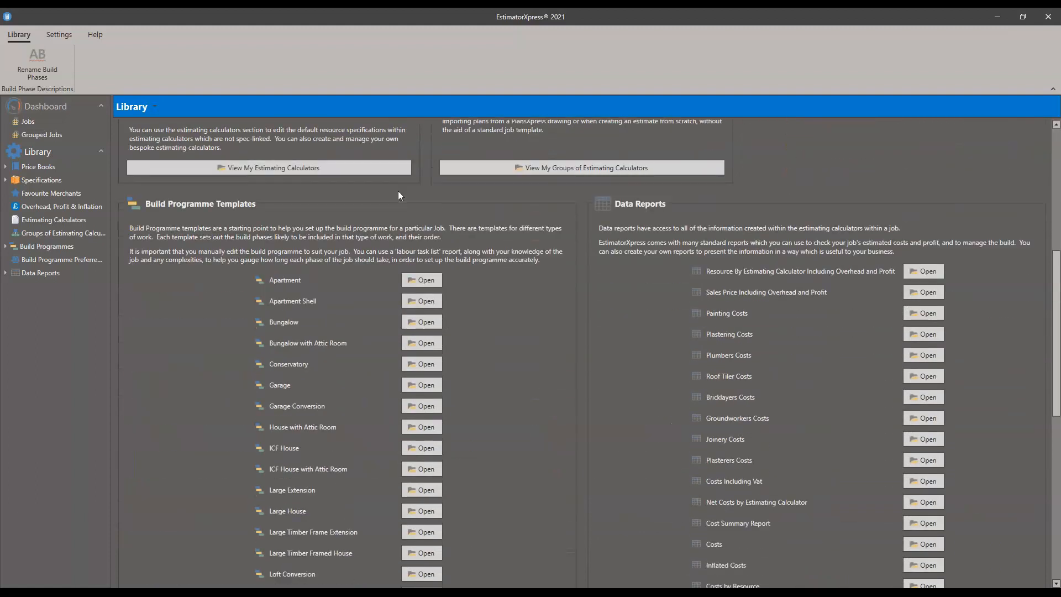
scroll(399, 192, "up", 12)
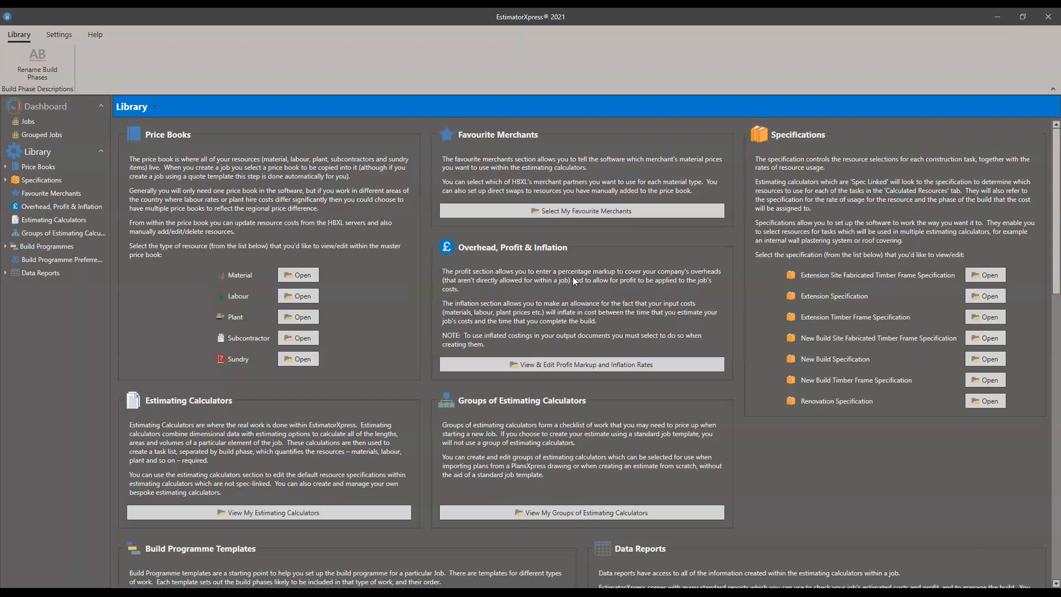
Open the library's list of specifications and check the options available for the Extension Site Fabricated Timber Frame Specification.
left_click(5, 181)
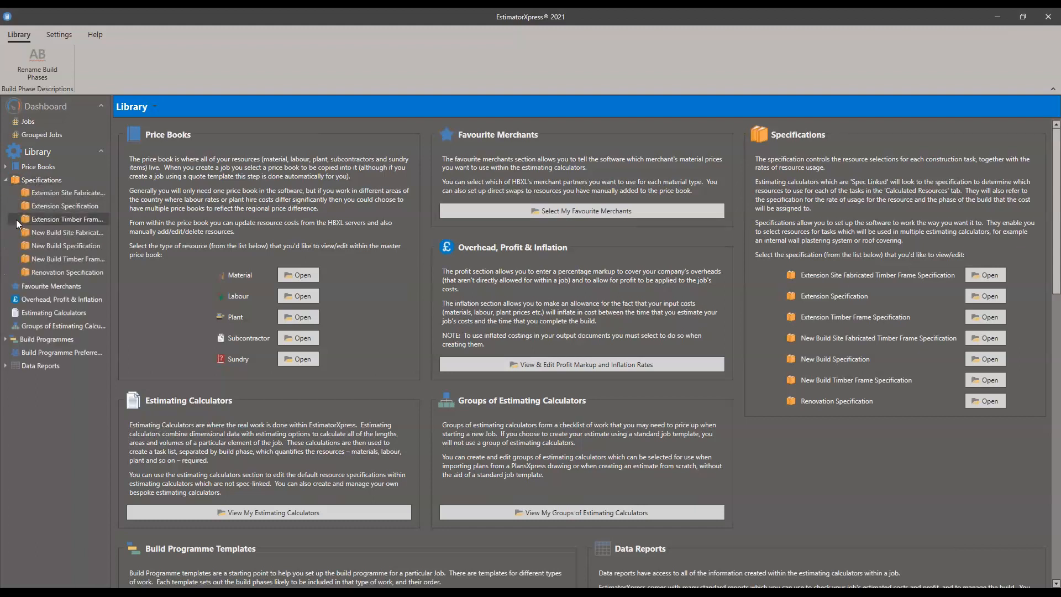
left_click(51, 177)
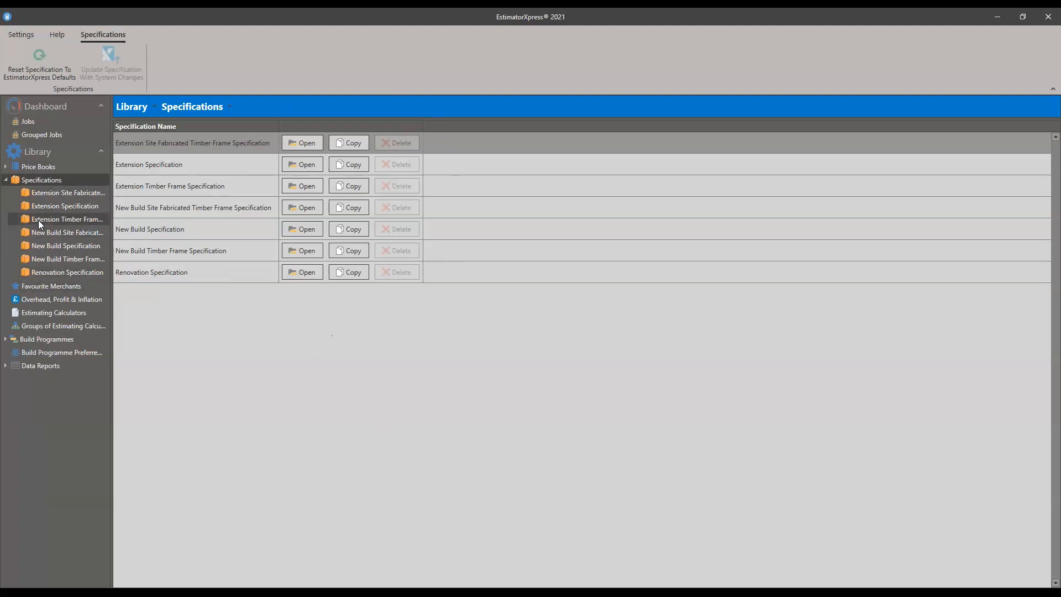
right_click(45, 191)
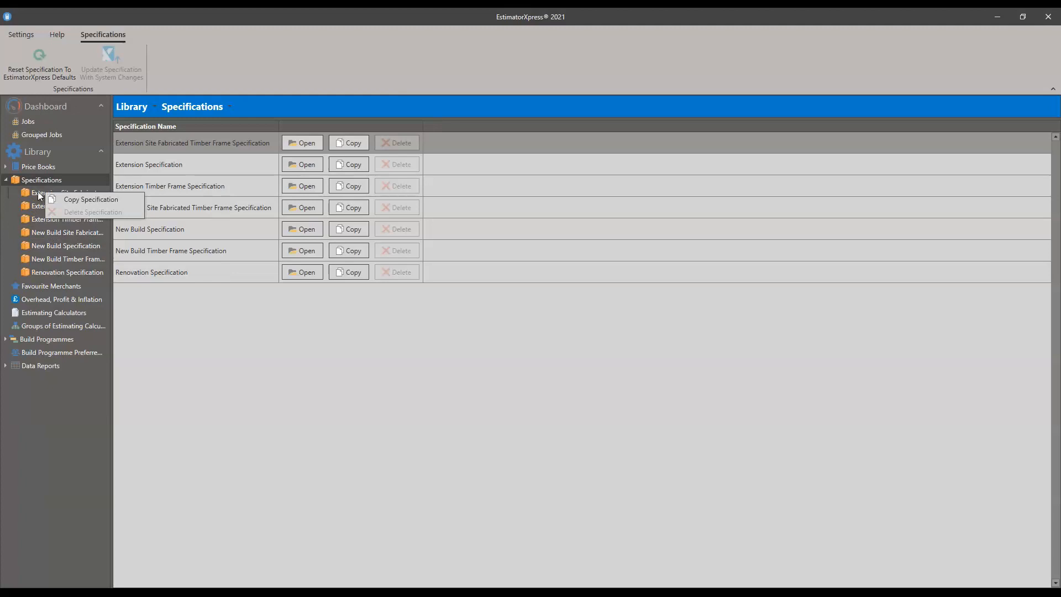
left_click(300, 343)
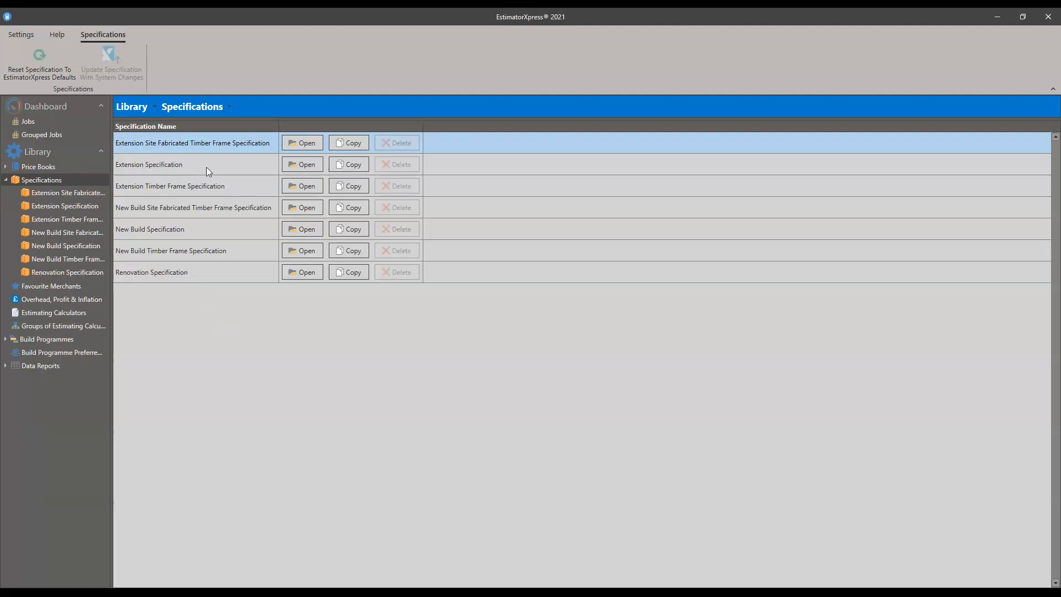
Copy the Extension Specification as a new specification named Training Spec.
left_click(360, 167)
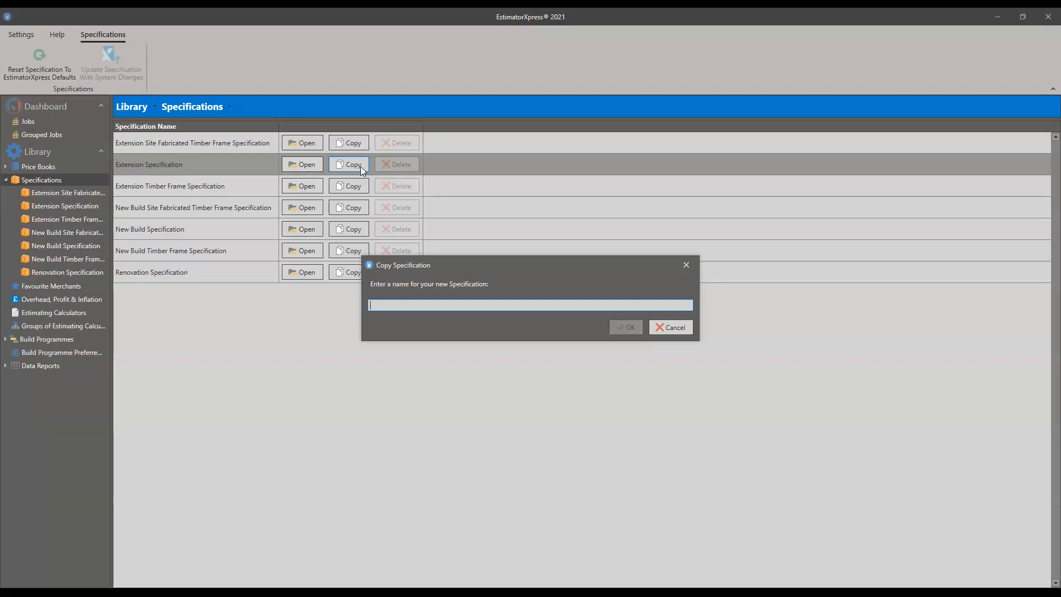
type("Training Spec")
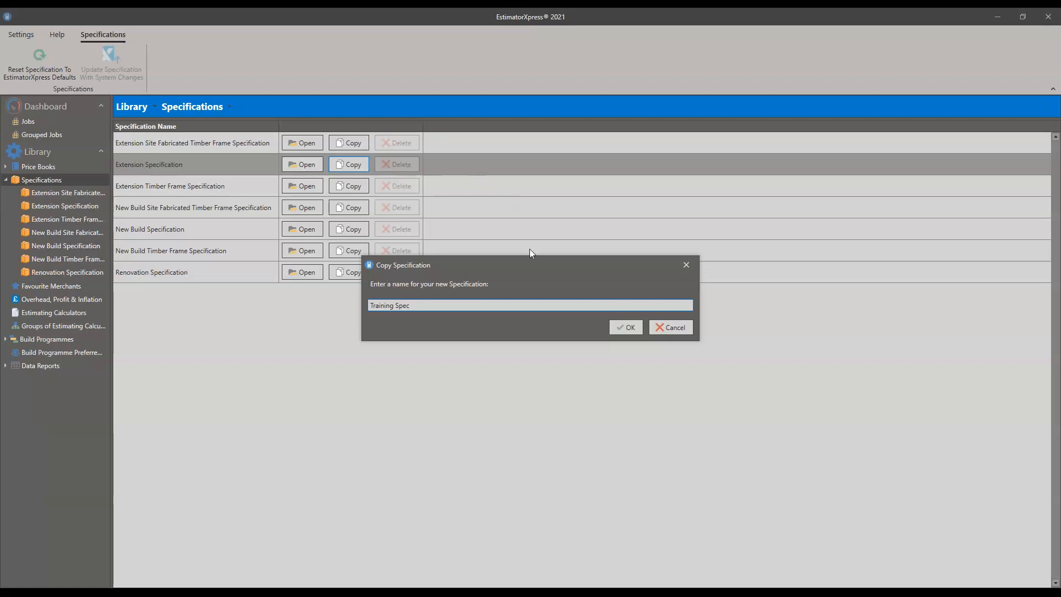
left_click(631, 327)
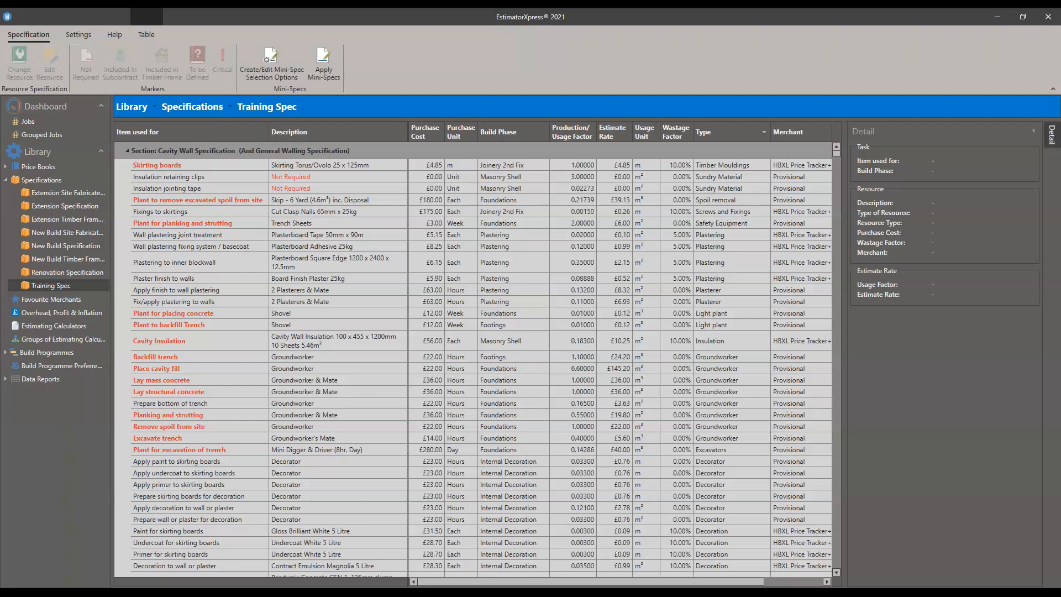
Look through the Training Spec's sections, collapsing and re-expanding the Cavity Wall Specification and viewing the Stone Facing item's details.
scroll(725, 336, "down", 1)
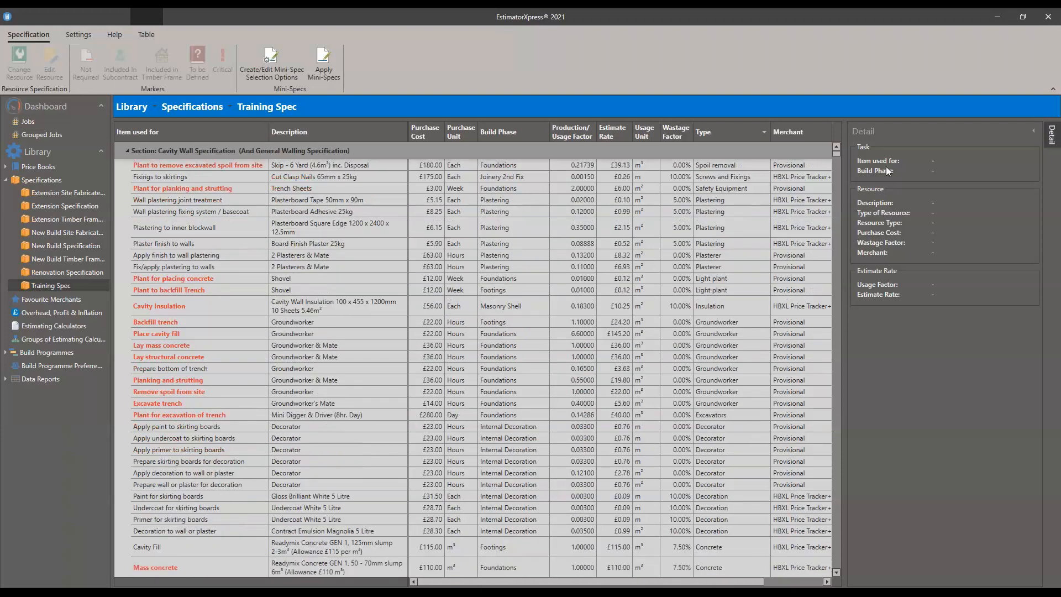
left_click_drag(837, 153, 841, 146)
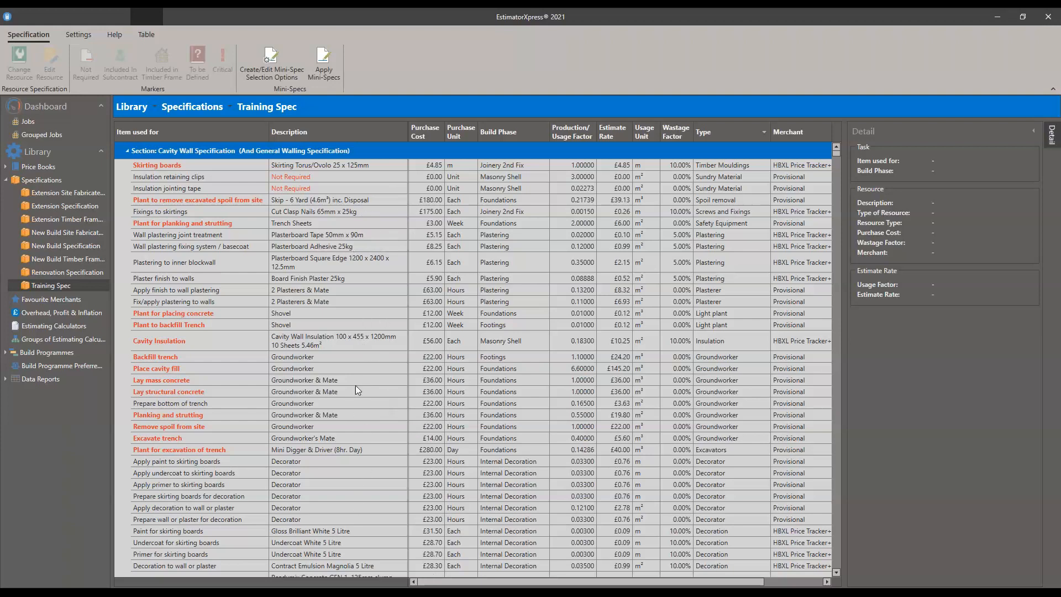
scroll(355, 386, "down", 2)
scroll(356, 386, "up", 2)
left_click(133, 152)
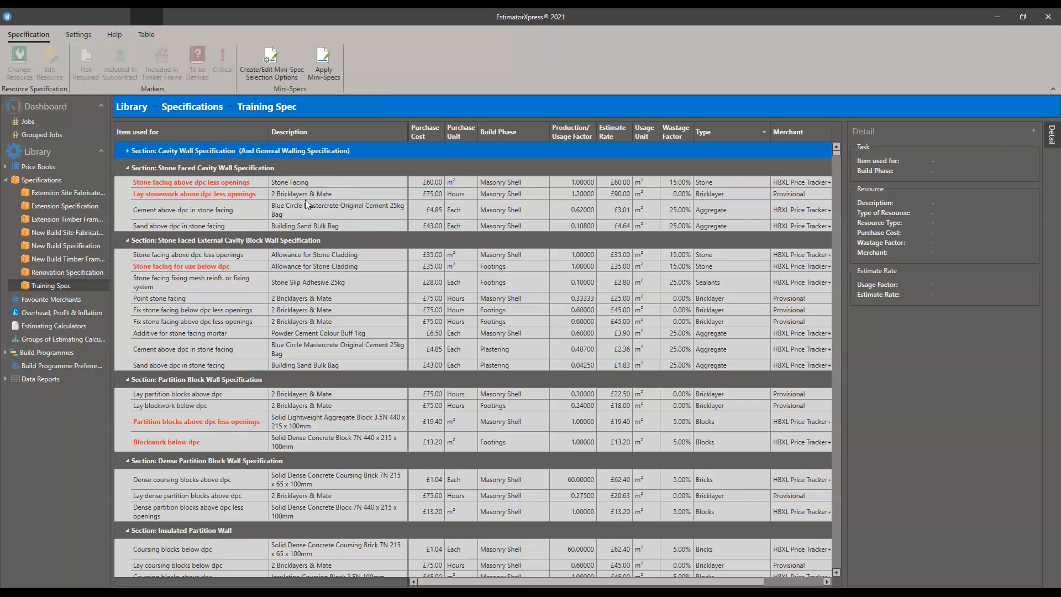
left_click(293, 181)
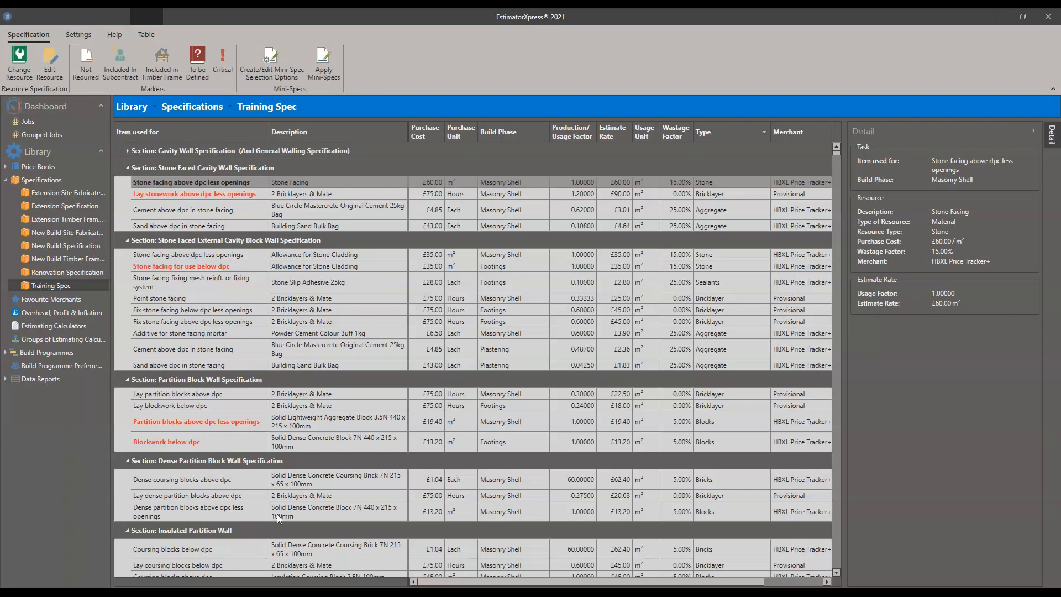
scroll(539, 418, "down", 3)
scroll(539, 421, "up", 3)
left_click(128, 151)
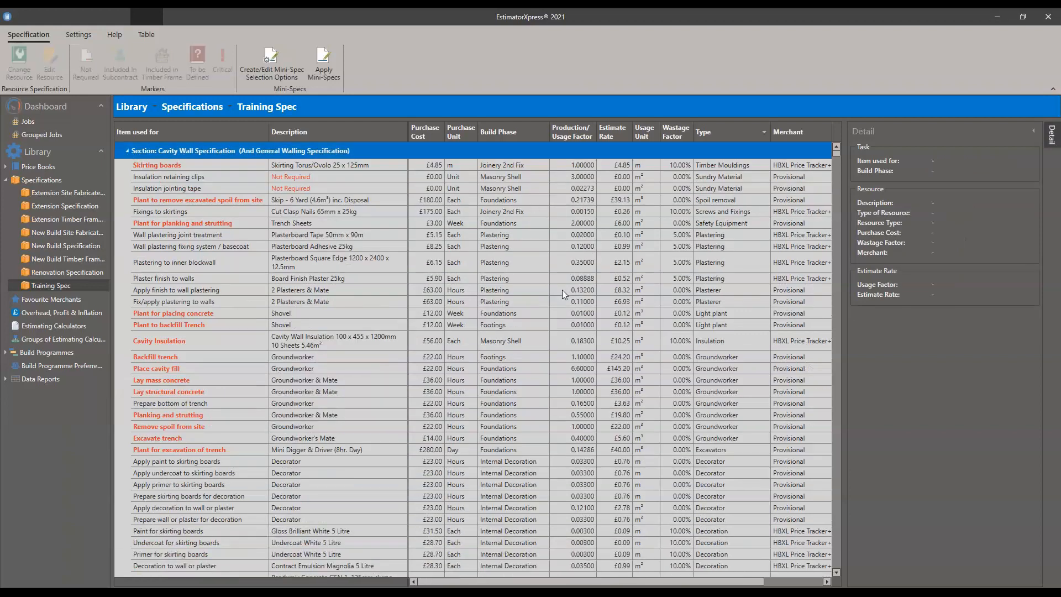
Search the Training Spec for "tiles" and review the matching items across its sections.
key("ctrl+f")
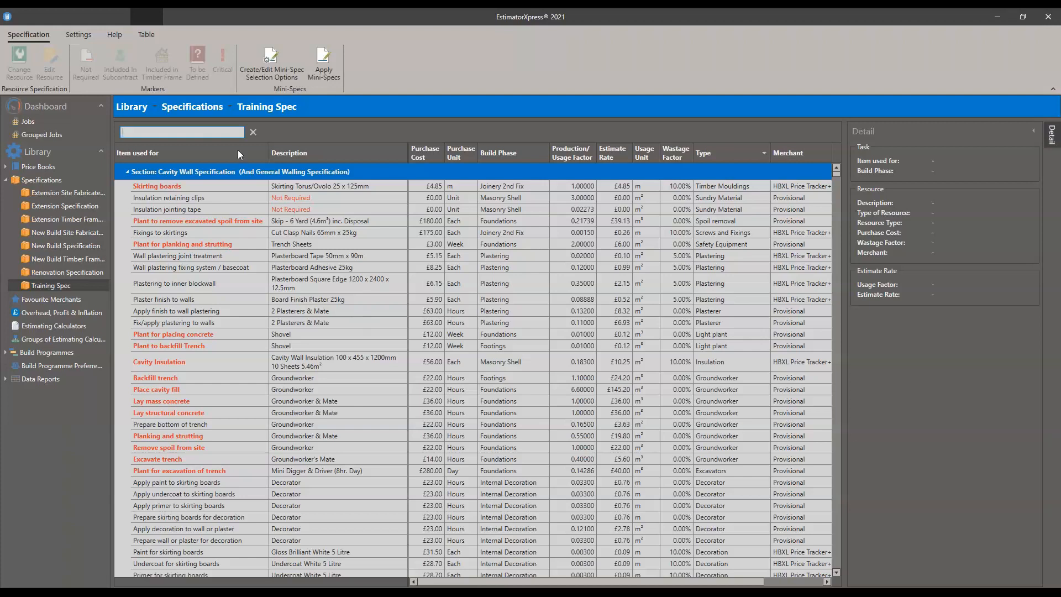
left_click(253, 131)
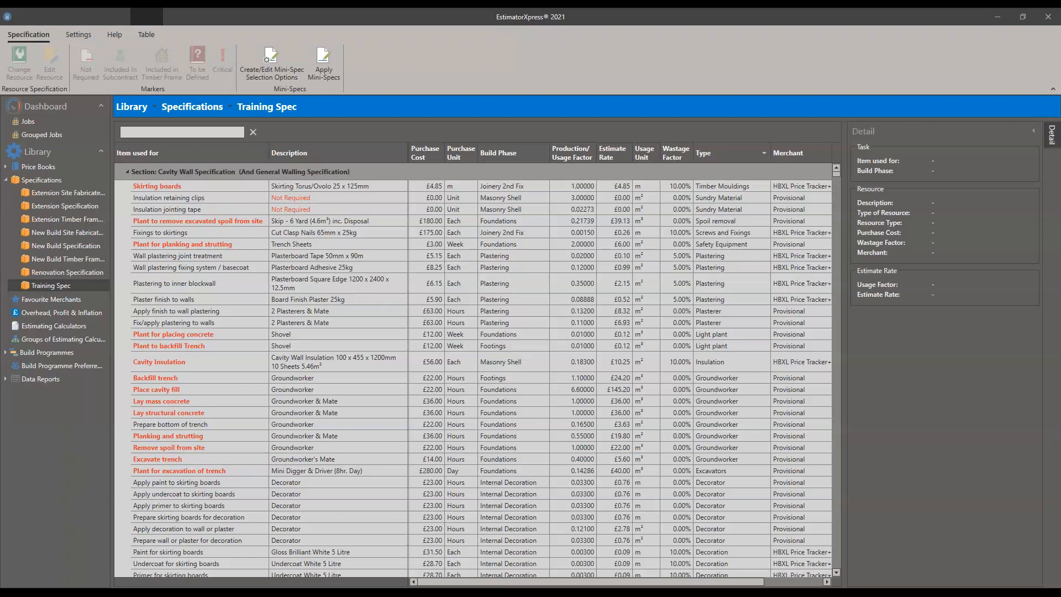
left_click(183, 142)
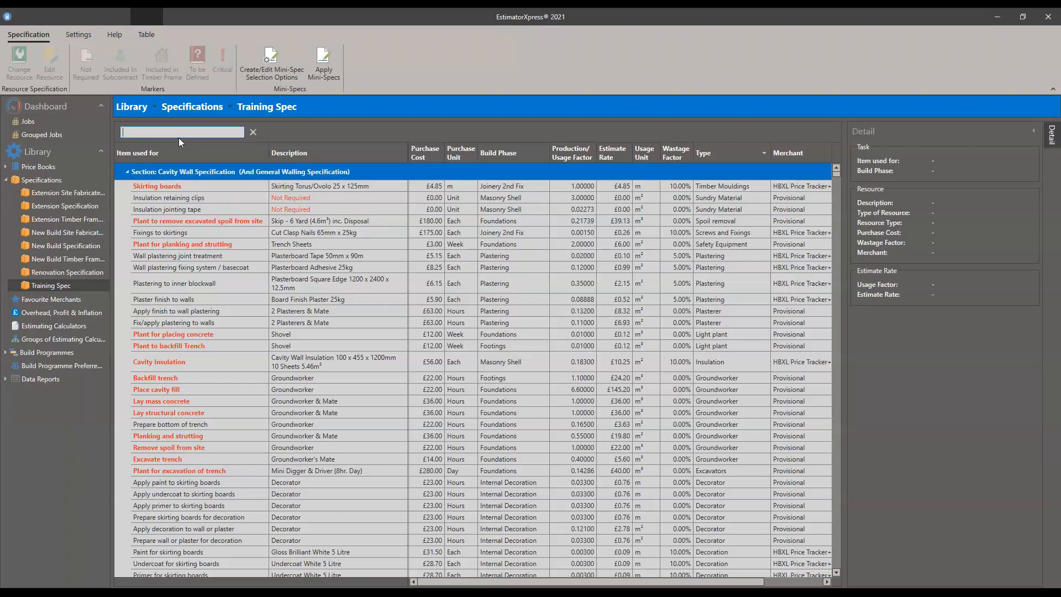
type("tiles")
key("Return")
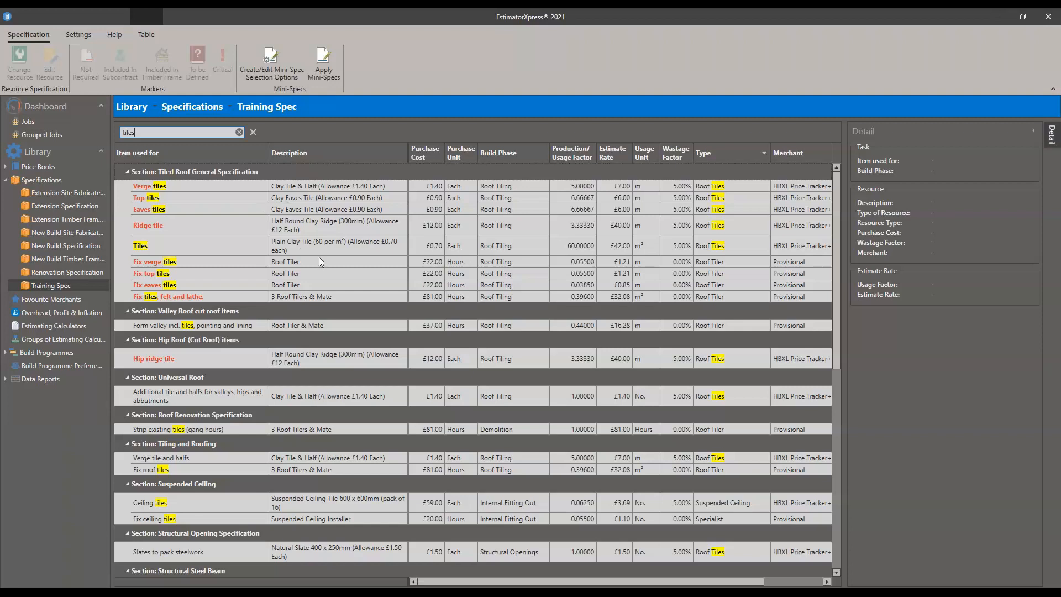
scroll(330, 259, "down", 5)
scroll(331, 260, "down", 2)
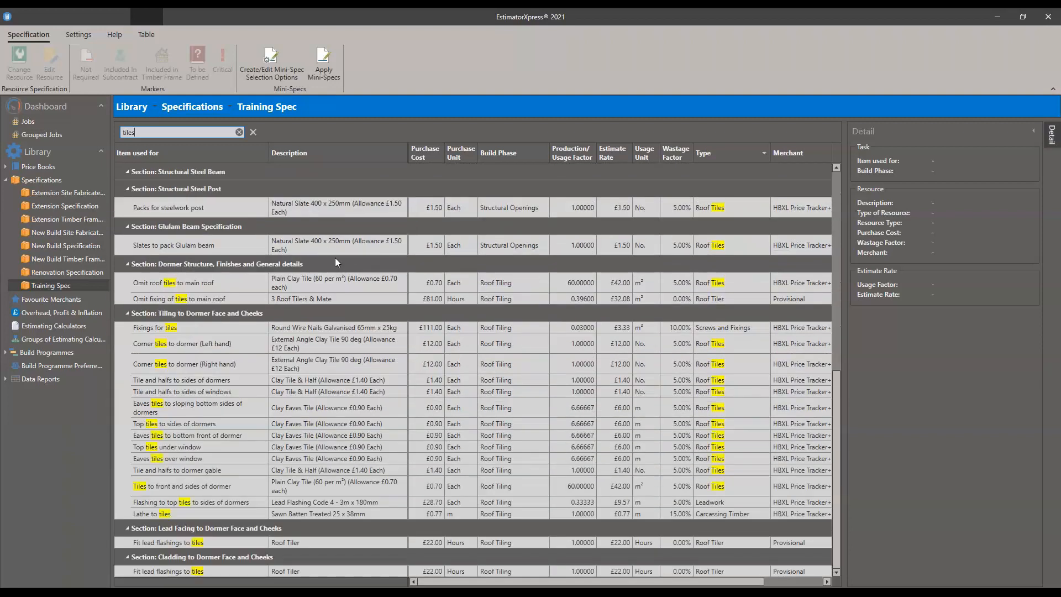
scroll(359, 277, "up", 7)
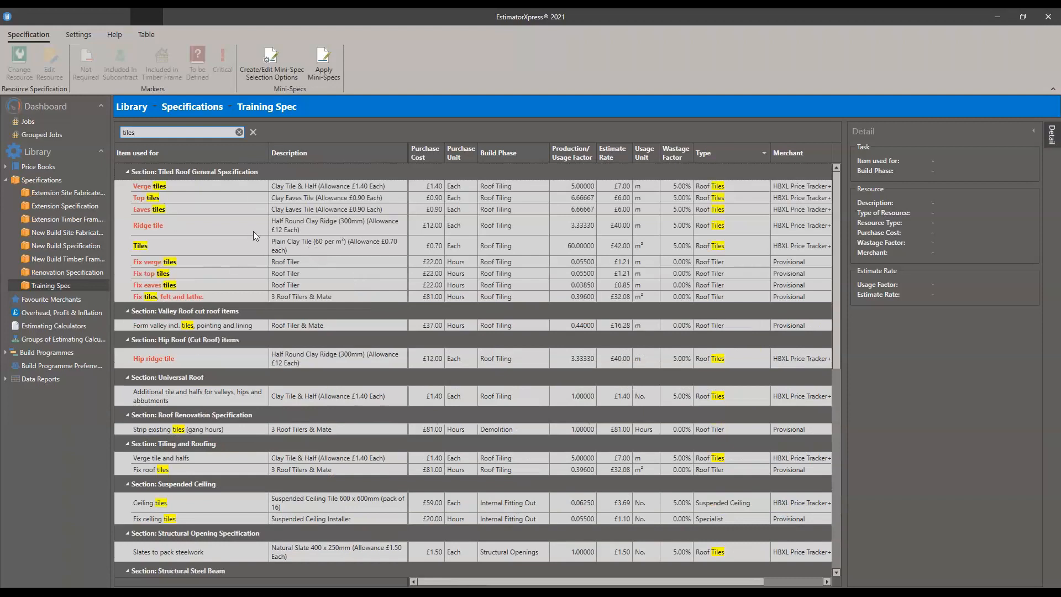
scroll(257, 270, "down", 4)
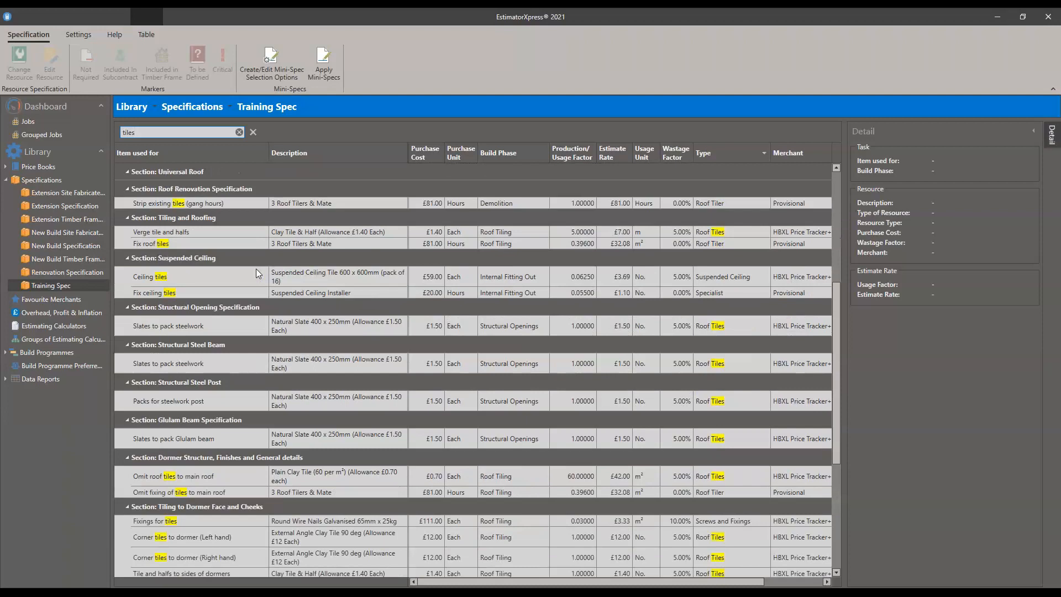
scroll(255, 268, "down", 3)
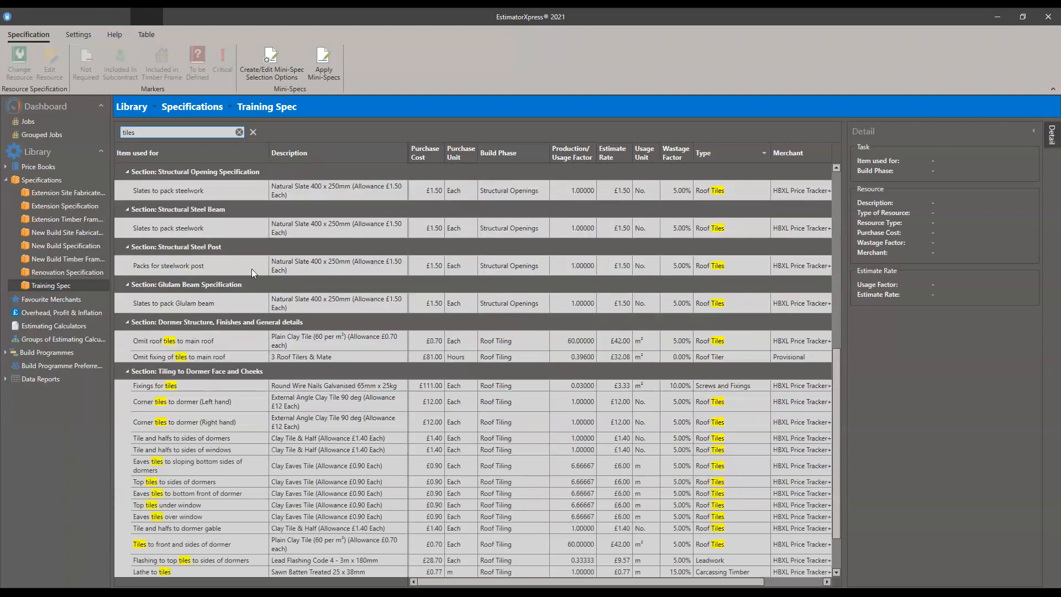
scroll(251, 268, "down", 1)
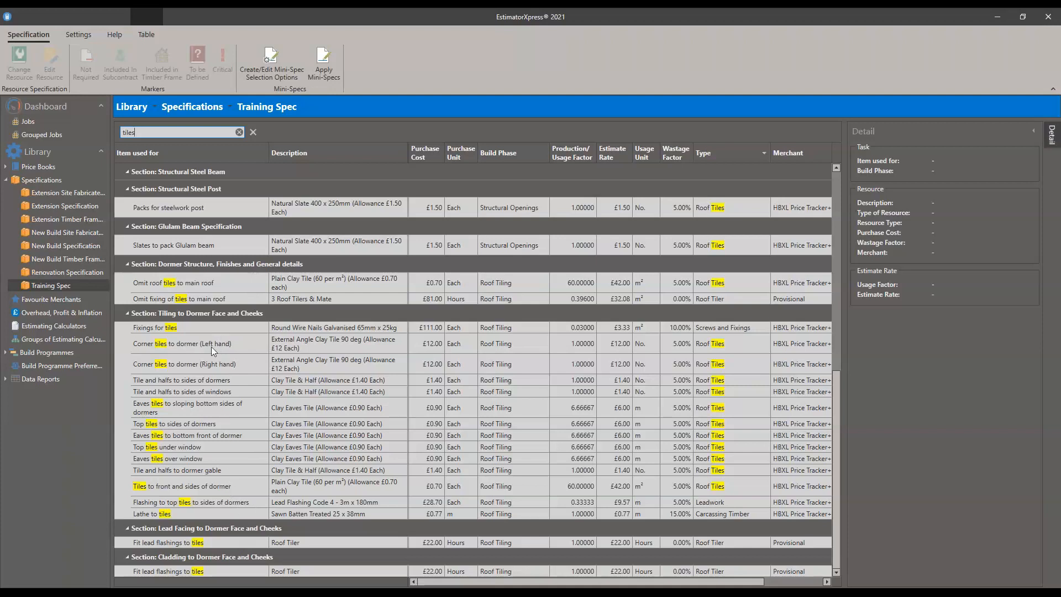
scroll(211, 347, "up", 7)
Search the specification for "block", and clear and close the search.
left_click(238, 133)
type("block")
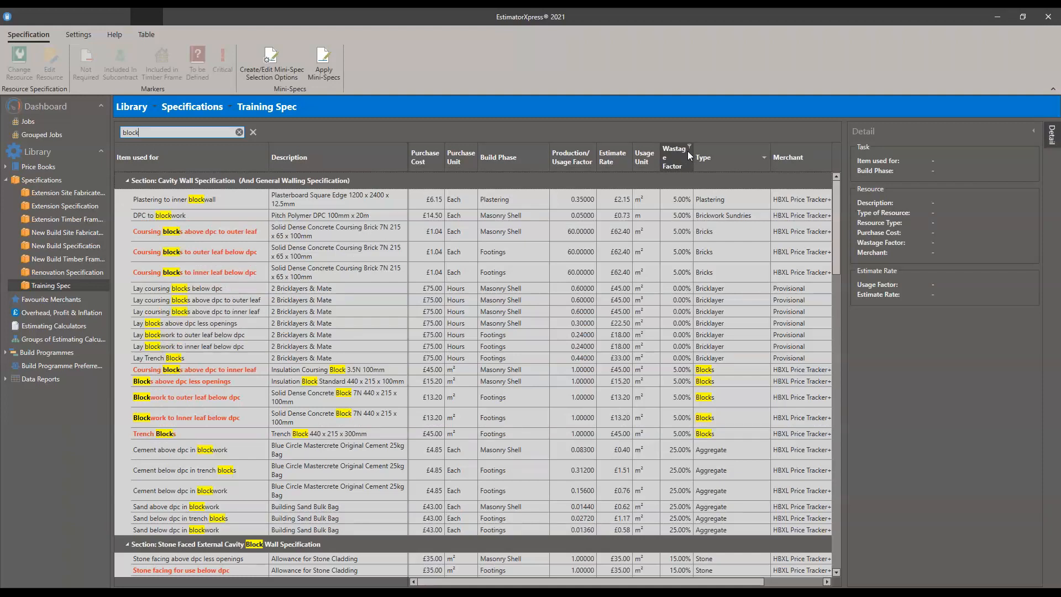
left_click(239, 133)
left_click(253, 132)
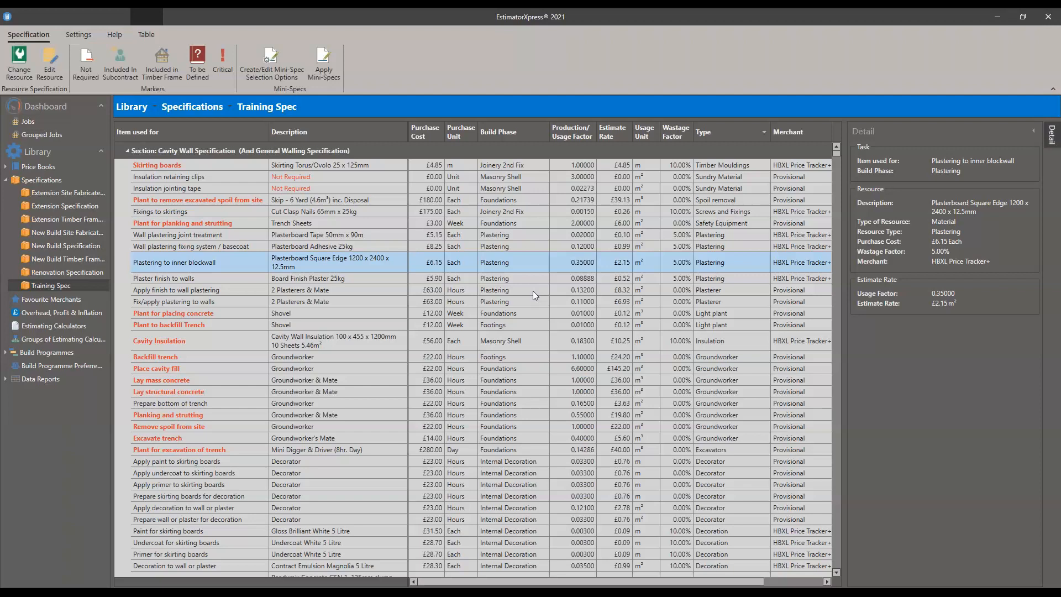
Reopen the specification's search field and check the commands offered for the Fixings to skirtings item and the Description column.
key("ctrl+f")
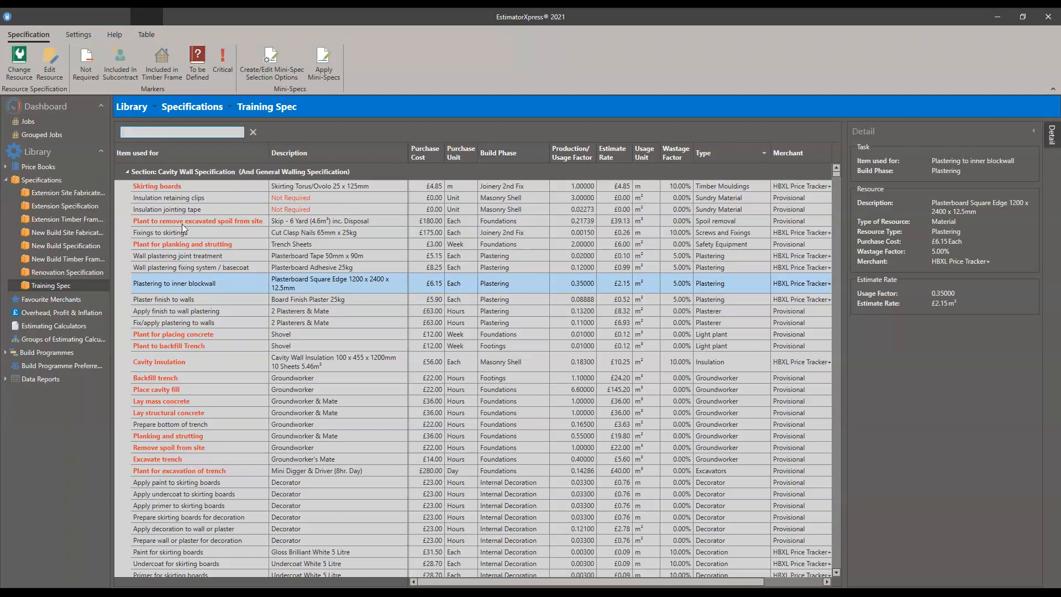
right_click(288, 238)
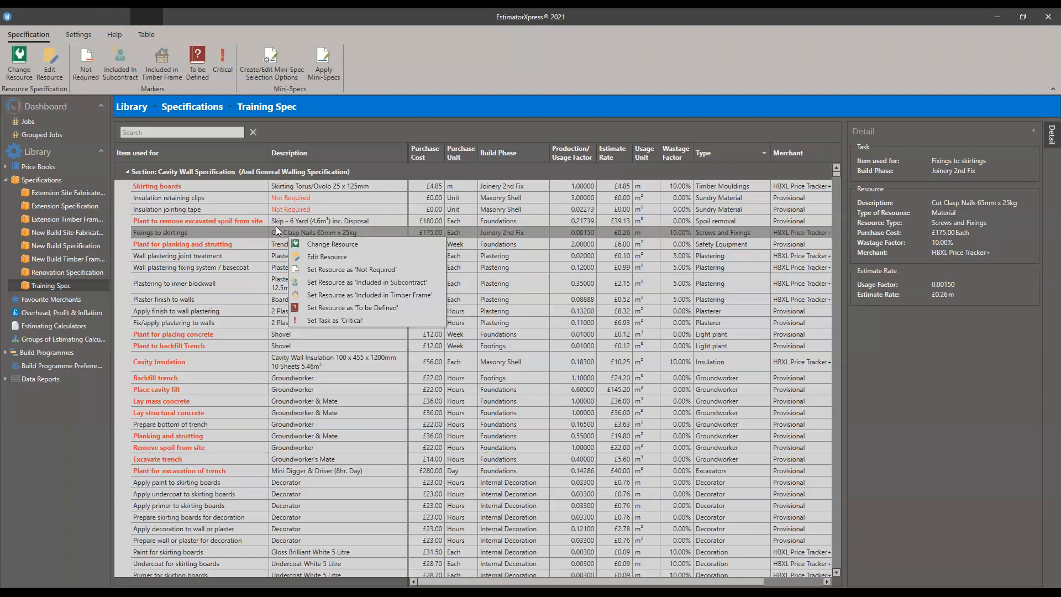
right_click(356, 148)
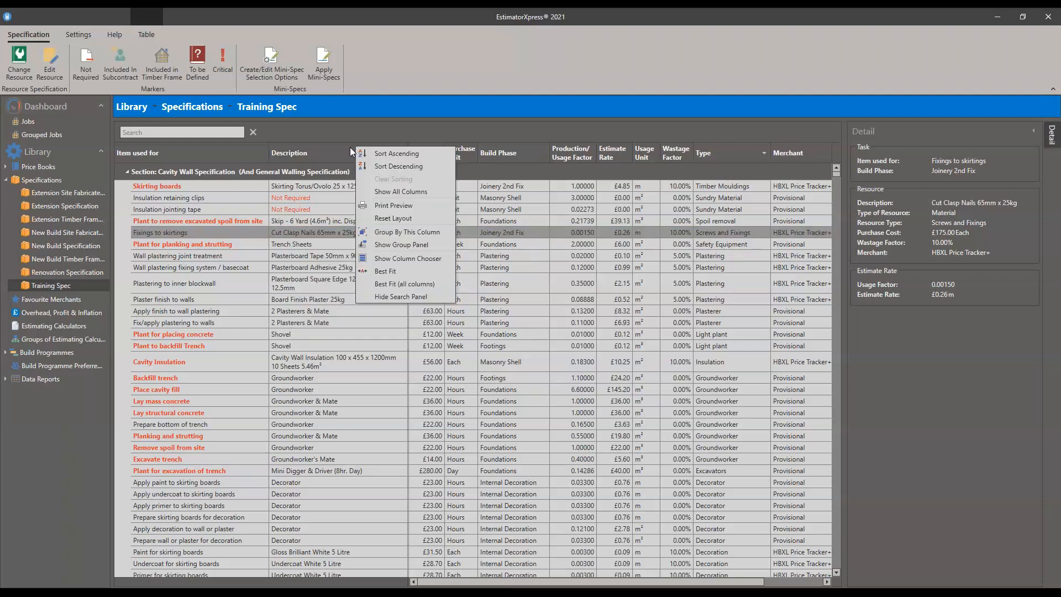
left_click(299, 224)
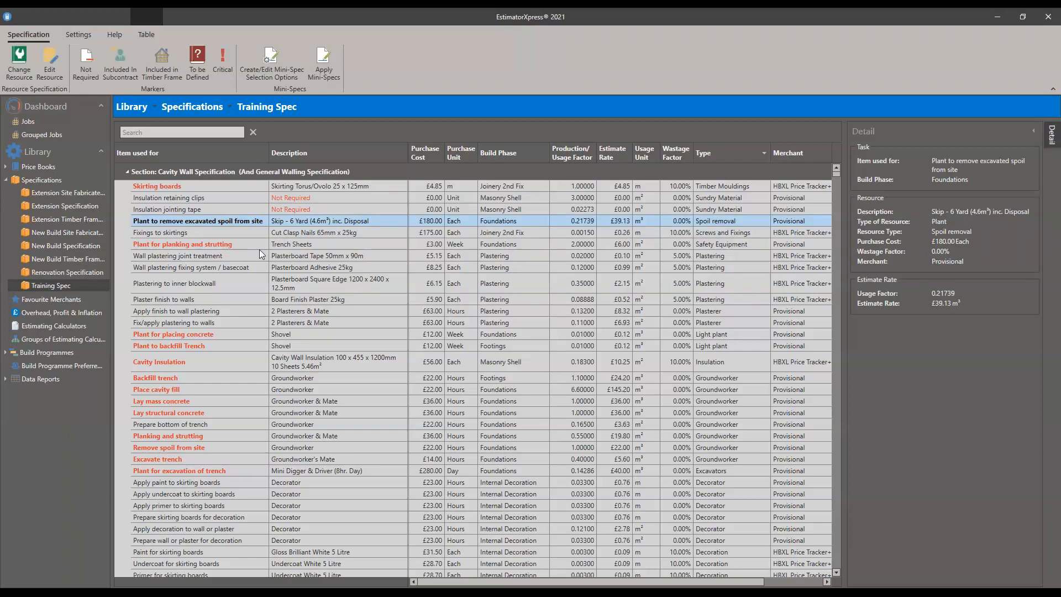
Change the resource of the Cavity Insulation item in the Cavity Wall Specification to Sheeps Wool Insulation (6.20m²).
left_click(329, 363)
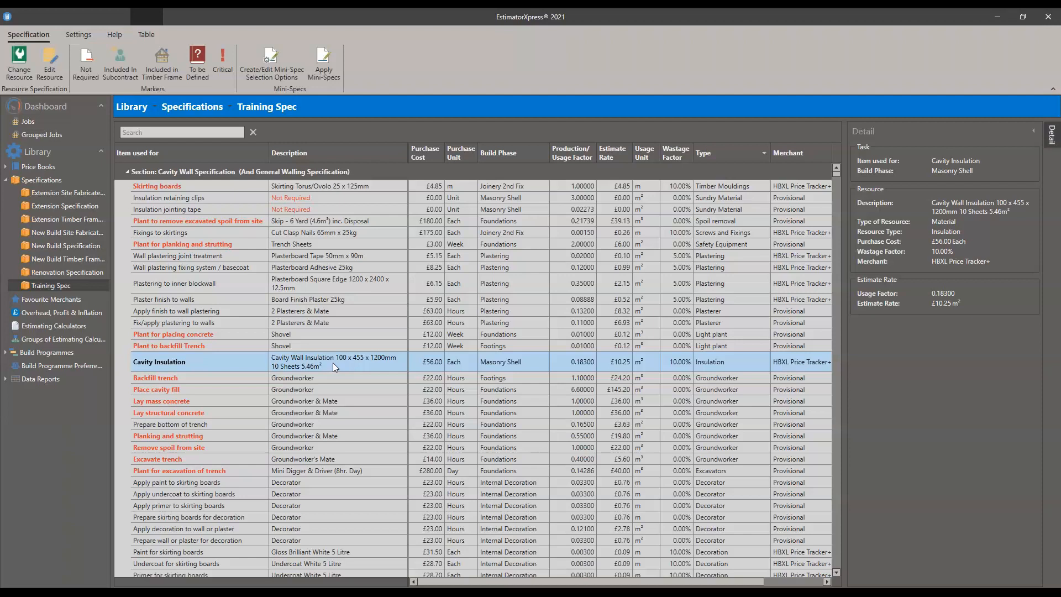
left_click(31, 72)
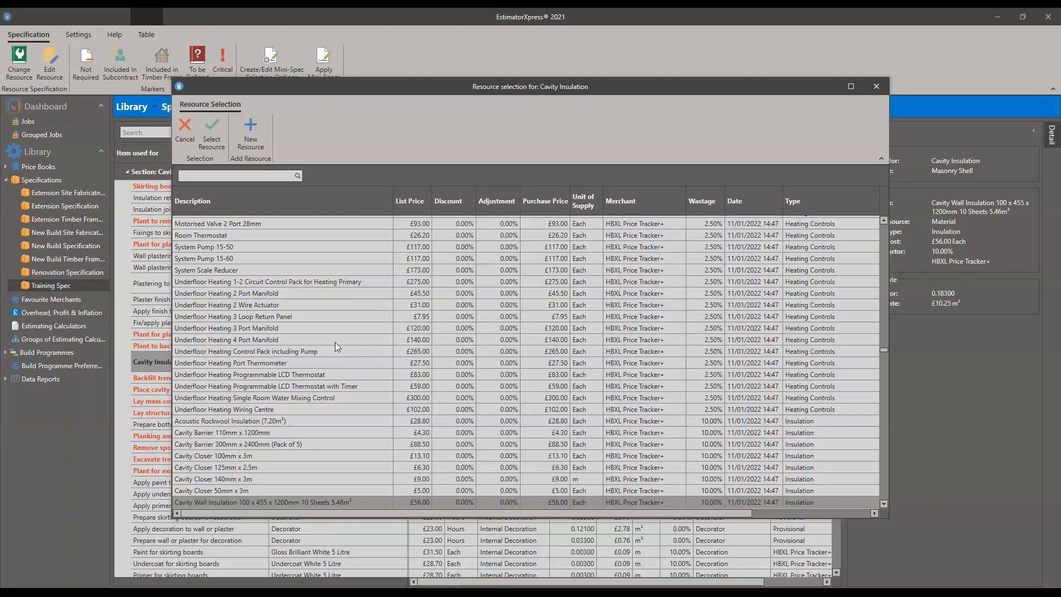
scroll(335, 342, "down", 5)
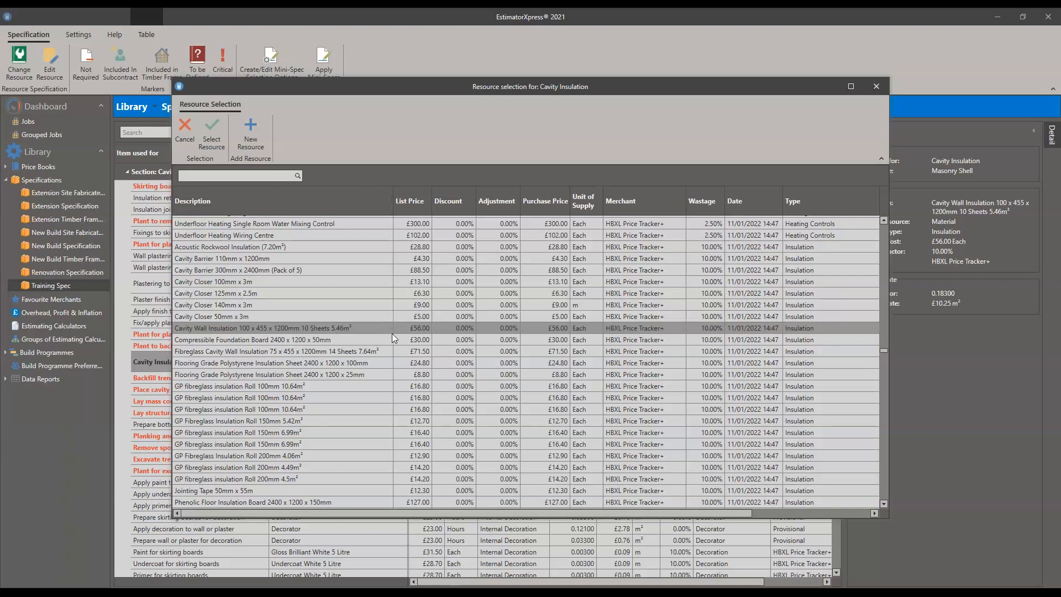
scroll(374, 365, "down", 5)
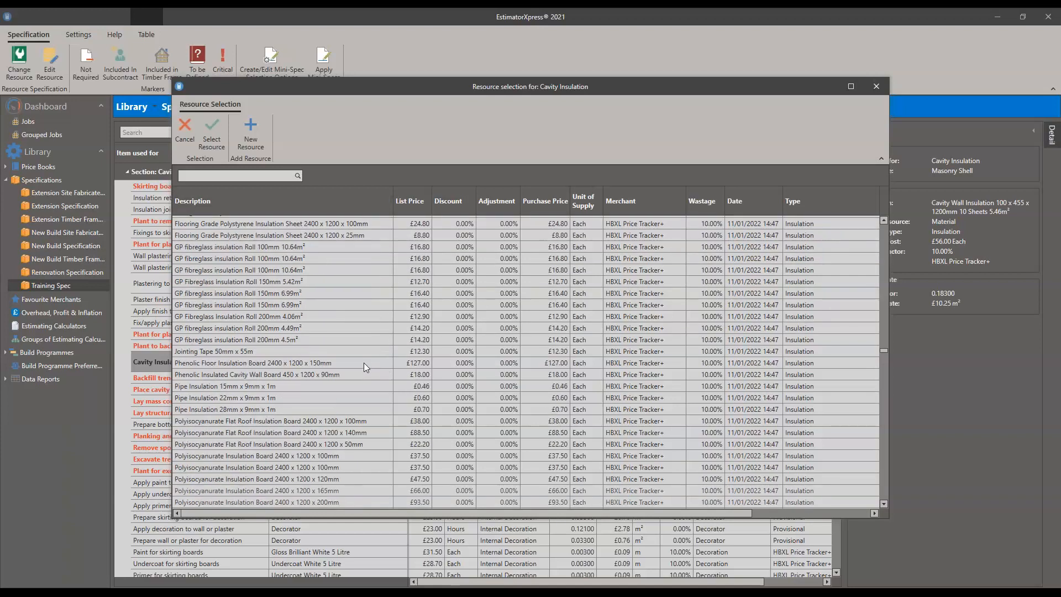
scroll(364, 362, "down", 6)
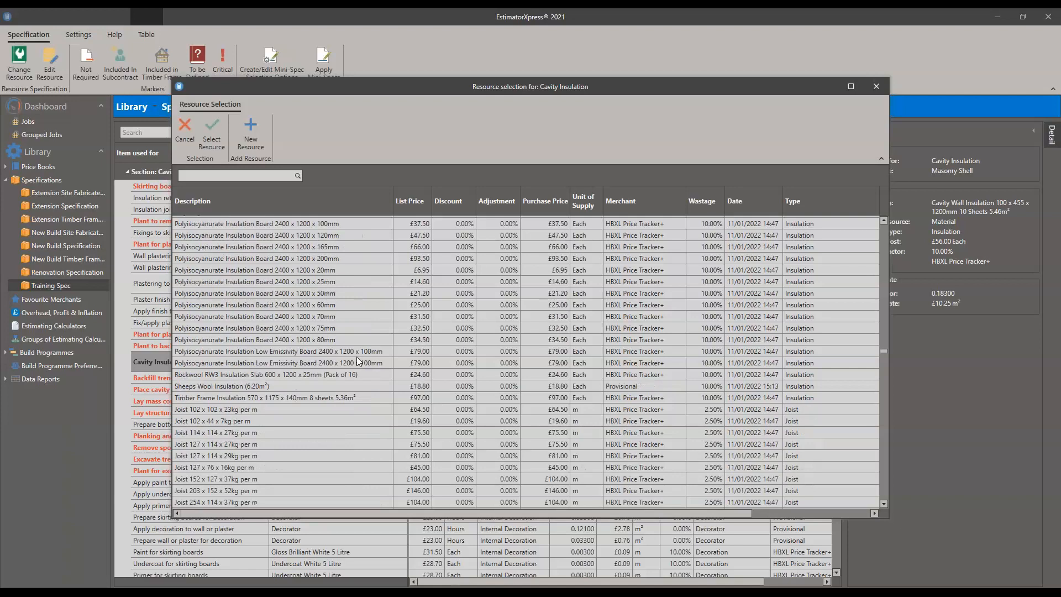
left_click(230, 386)
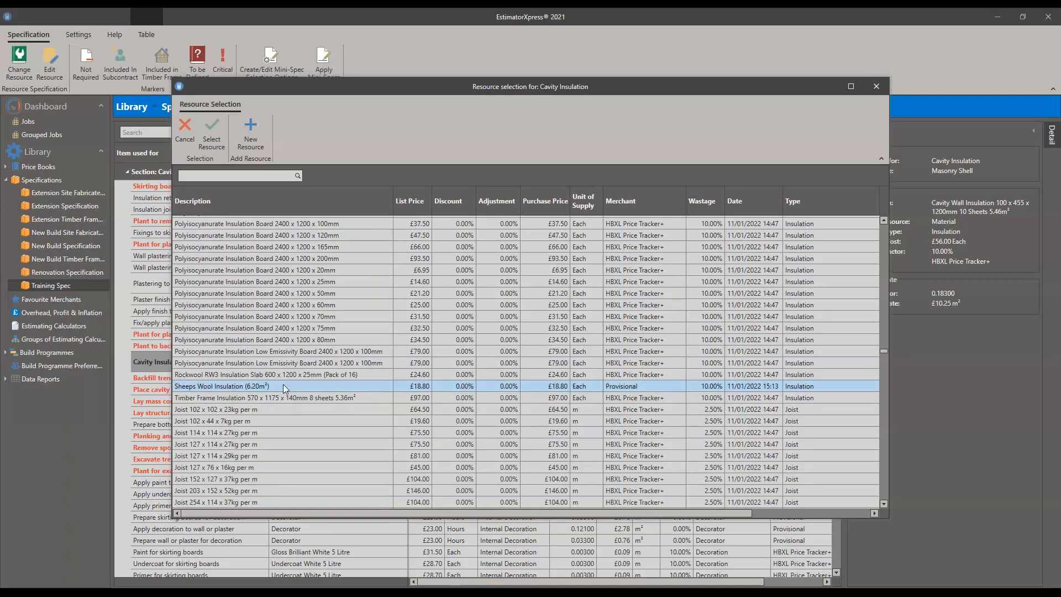
left_click(212, 134)
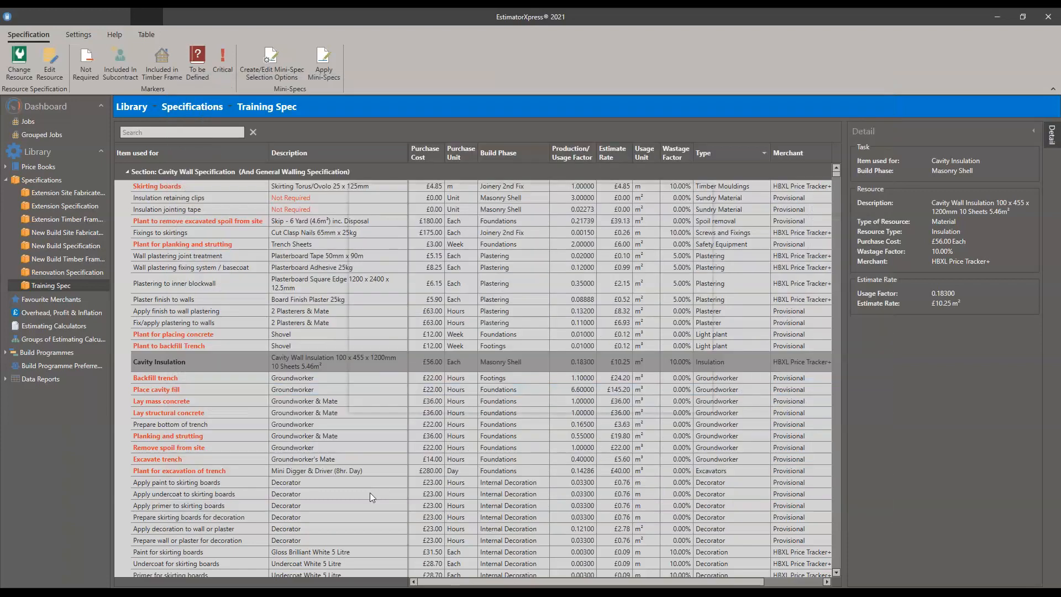
Calculate the Cavity Insulation usage factor from 1 Sheeps Wool Insulation per 6.20 m² and apply the edited resource.
left_click_drag(532, 195, 513, 198)
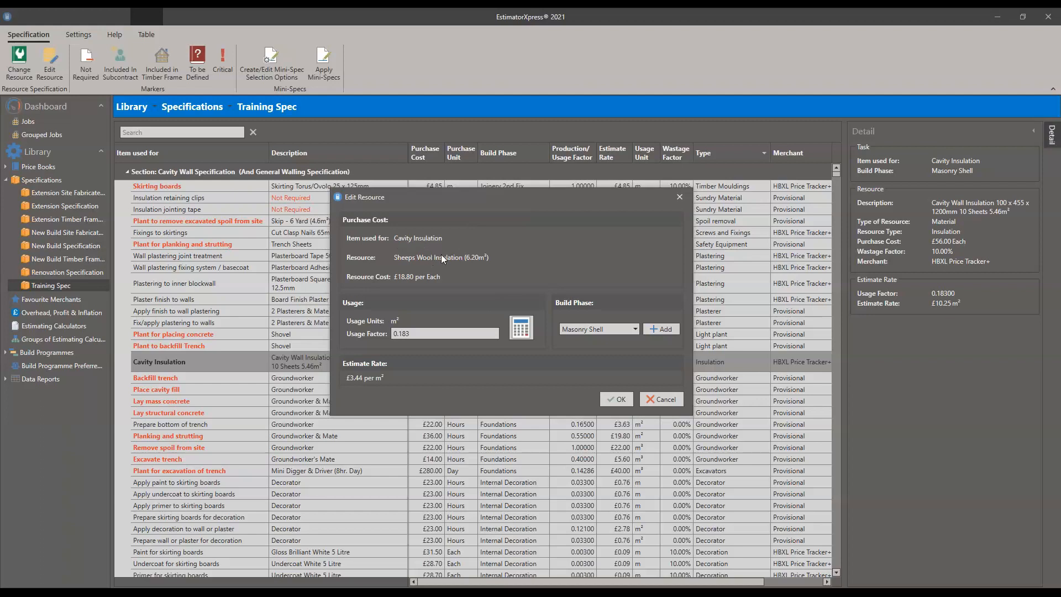
left_click(414, 334)
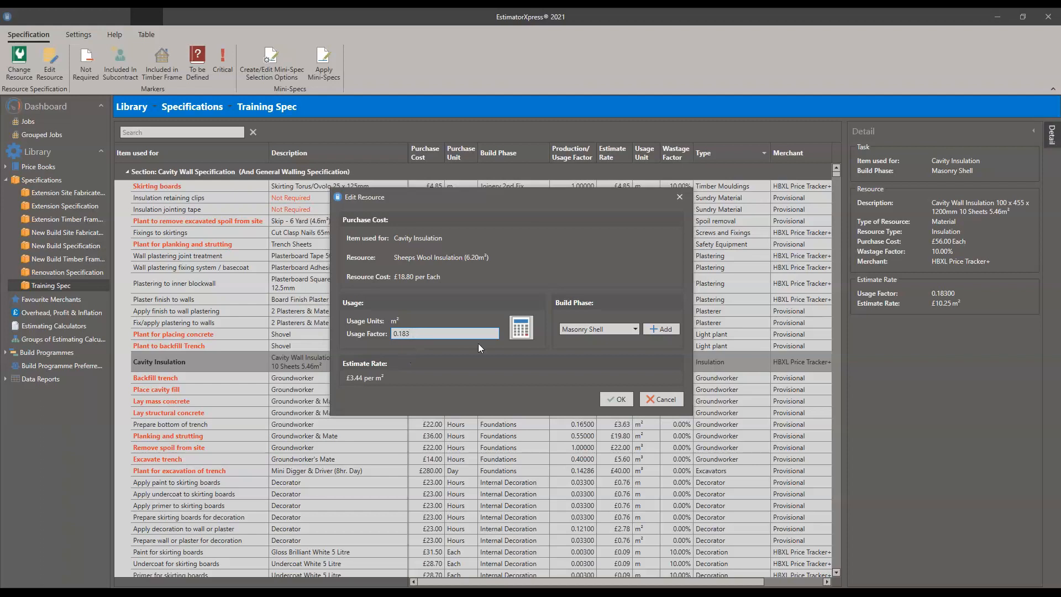
left_click(521, 327)
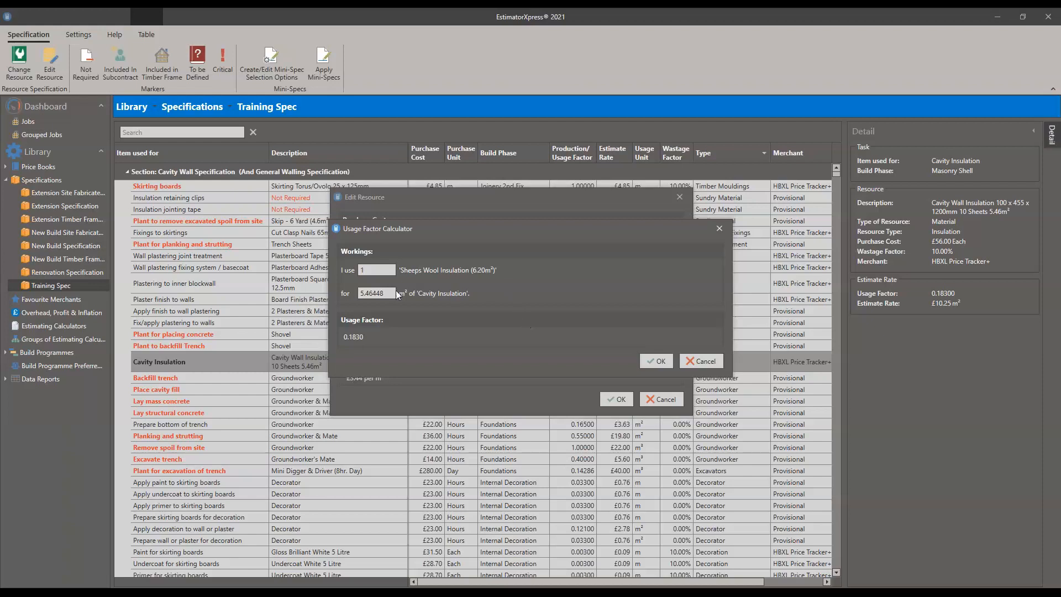
left_click_drag(386, 294, 370, 294)
left_click(663, 363)
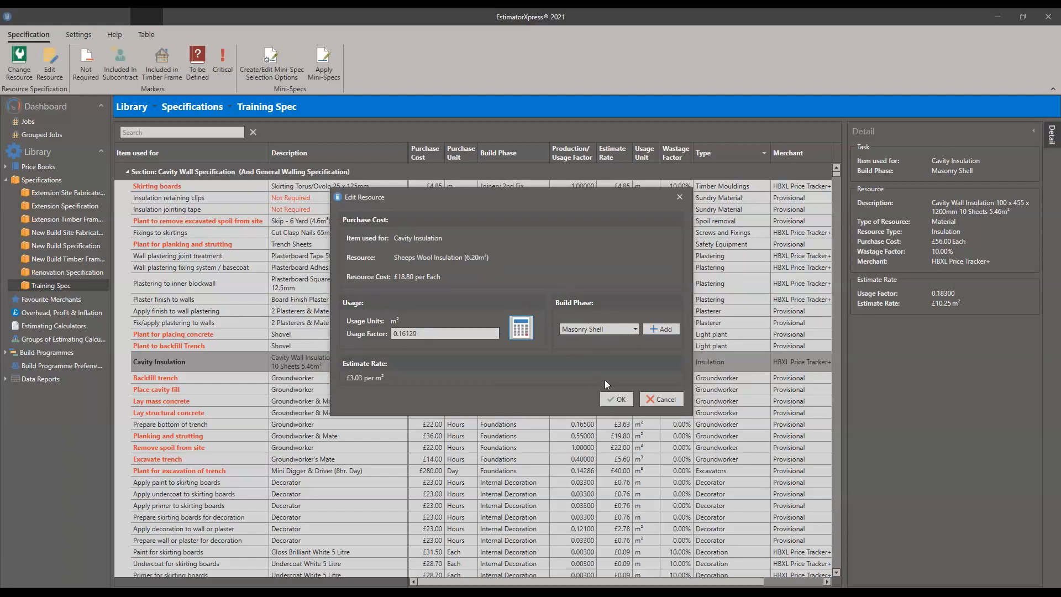
left_click(608, 399)
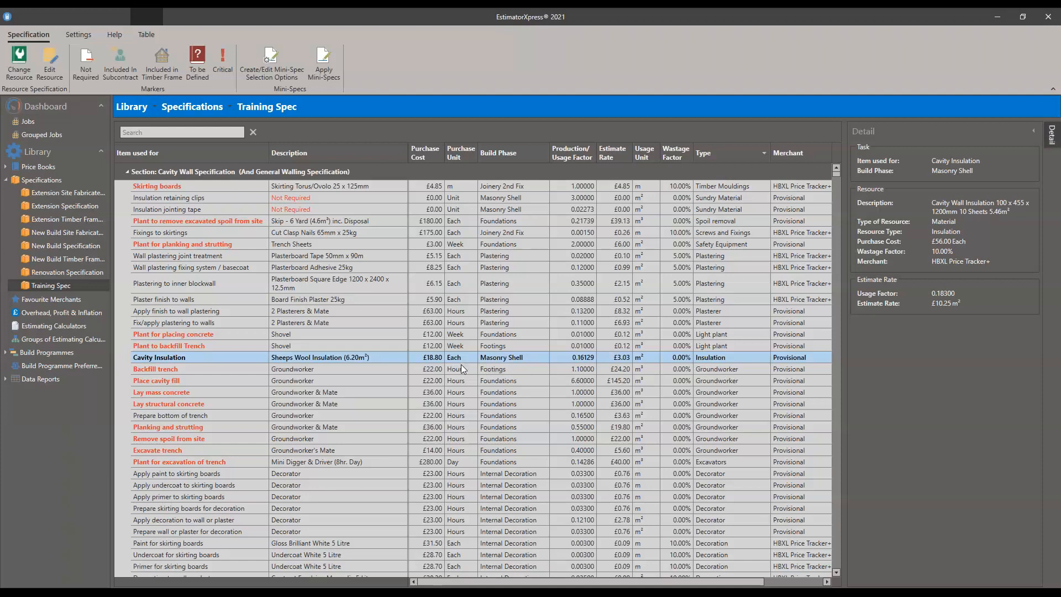
Close the specification's search field and reset the table layout, with the Cavity Insulation item selected.
scroll(376, 359, "down", 1)
scroll(377, 359, "up", 1)
left_click(728, 154)
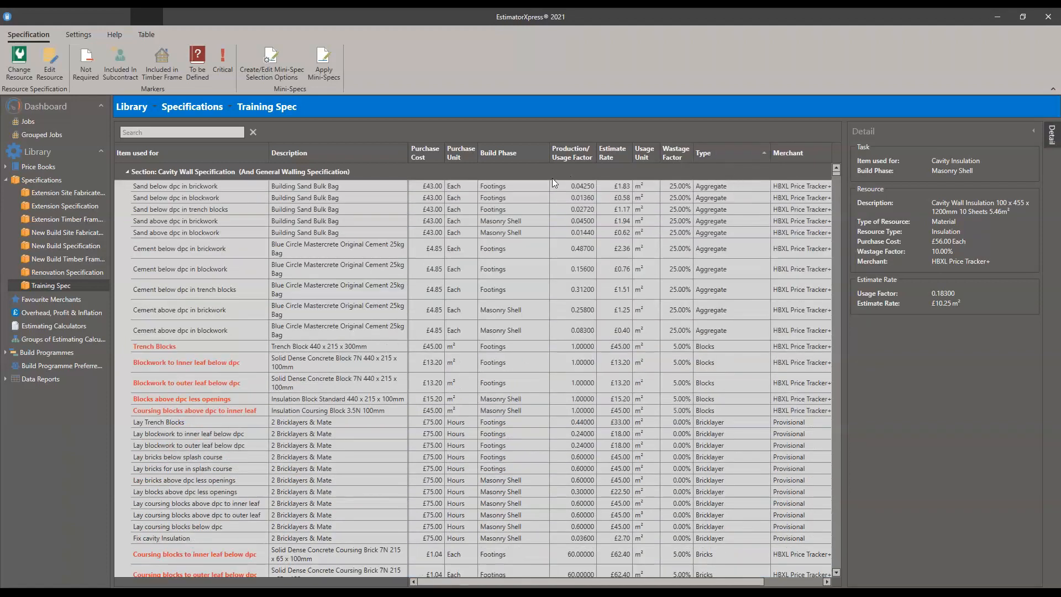
left_click(254, 131)
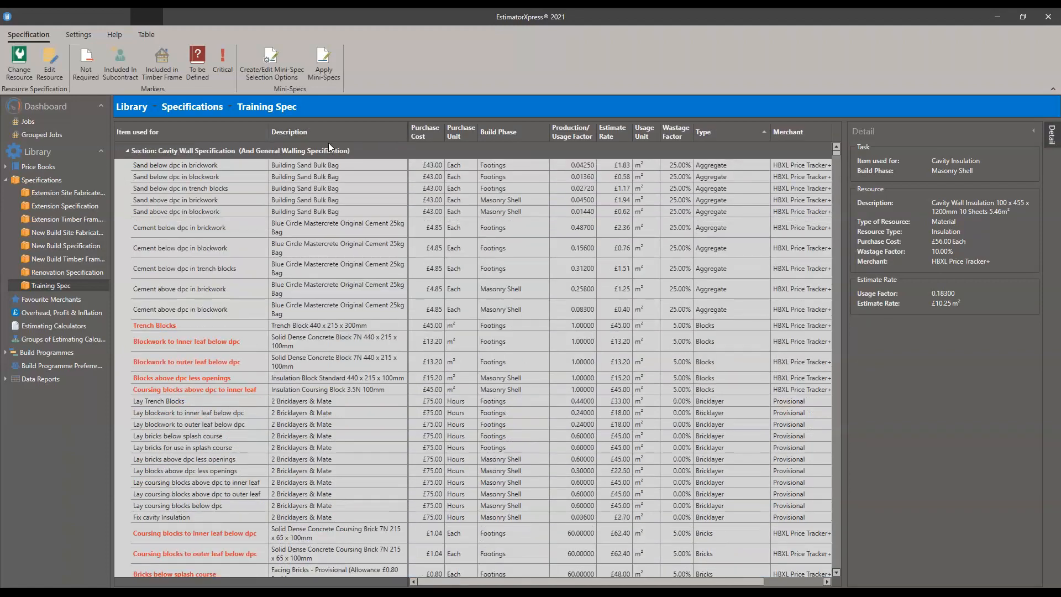
right_click(357, 141)
right_click(357, 137)
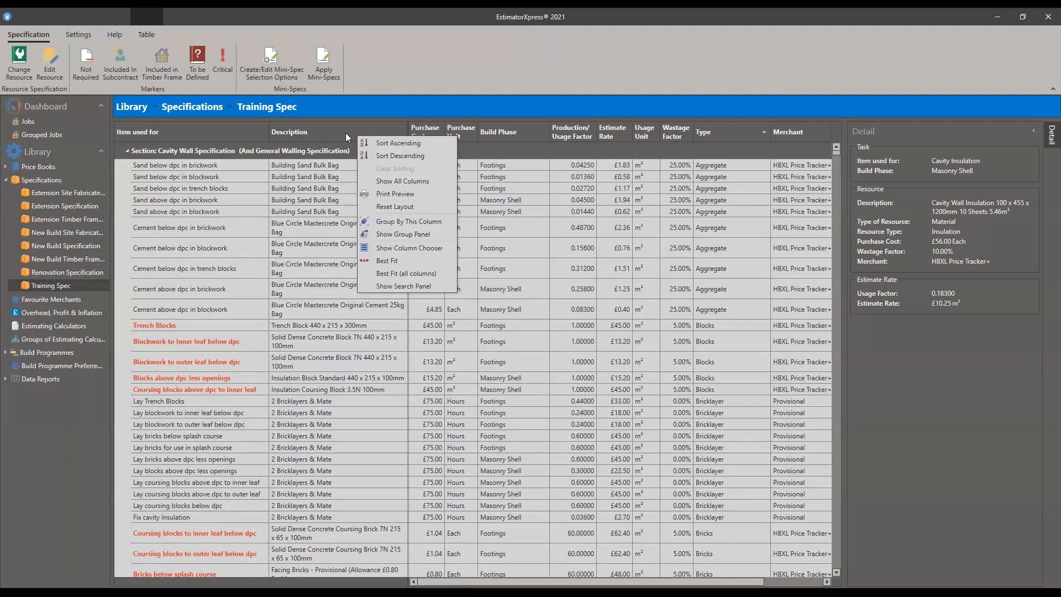
left_click(408, 207)
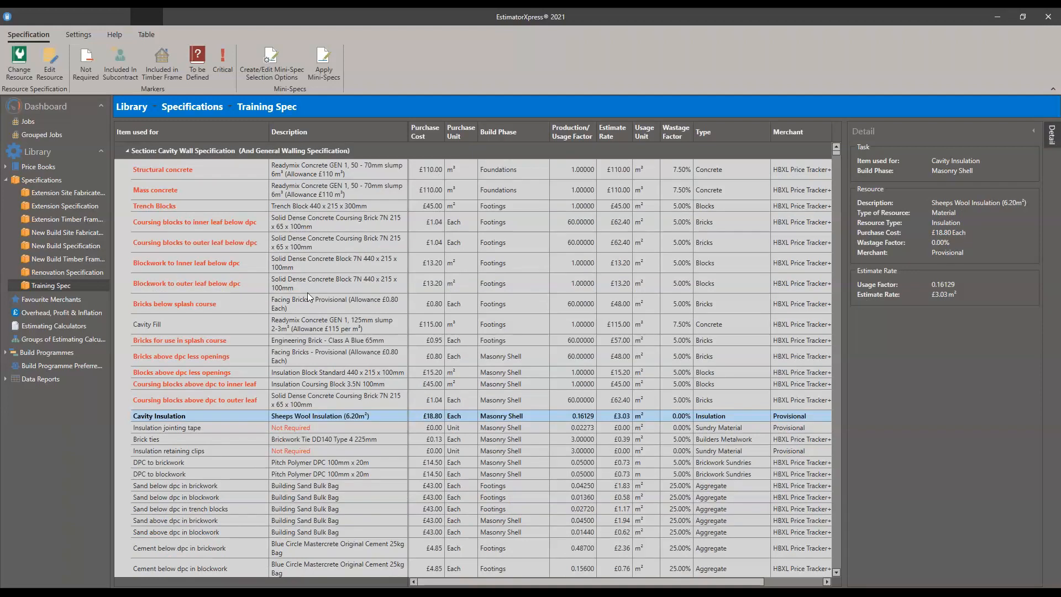
right_click(343, 131)
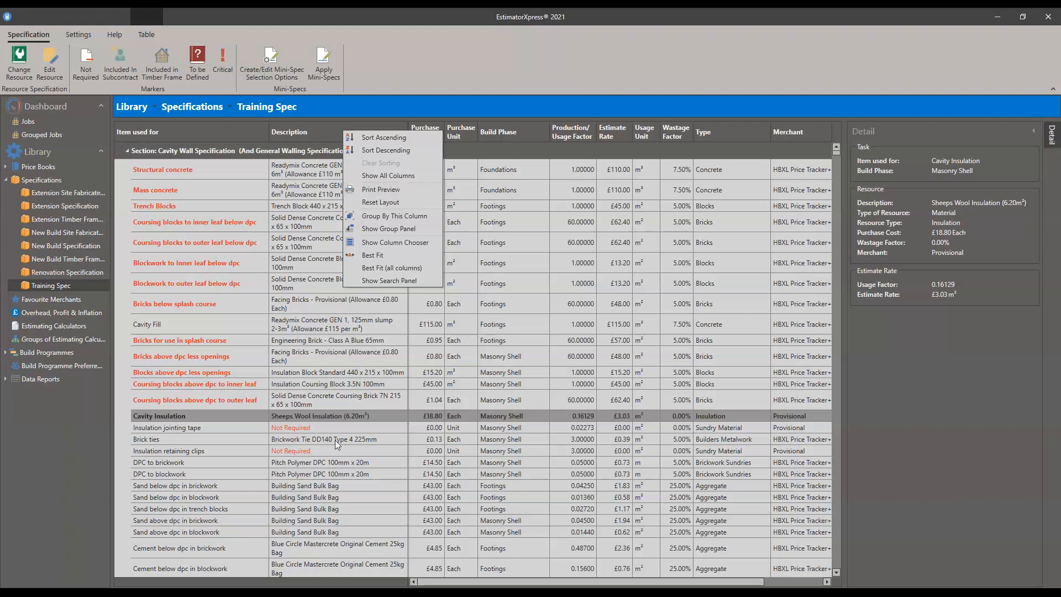
left_click(349, 419)
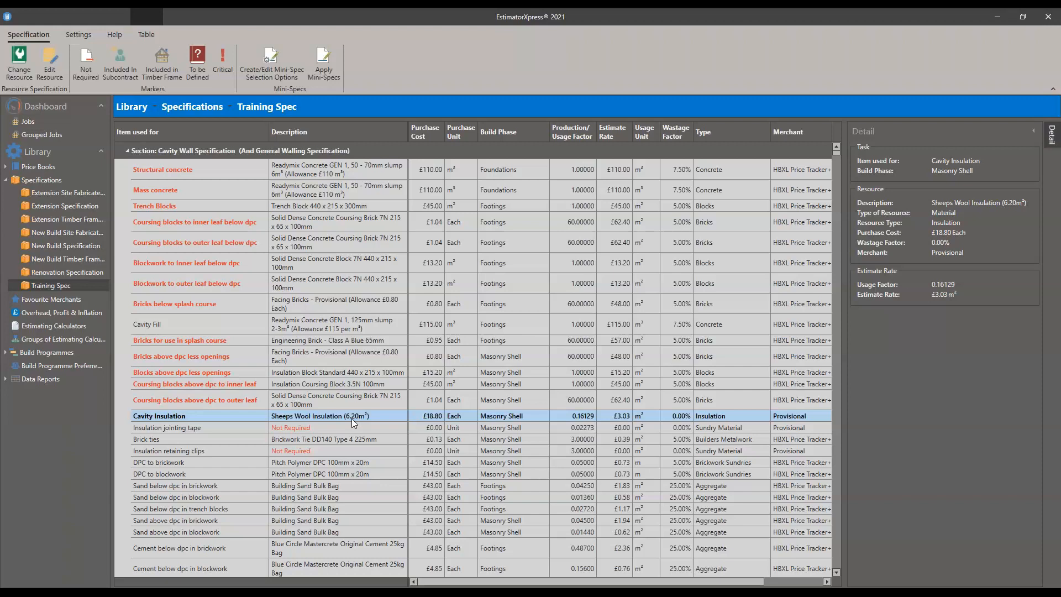
Edit the Fix cavity Insulation labour item, calculating its usage factor from 1 hour for 15 m², and apply the change.
scroll(373, 396, "down", 10)
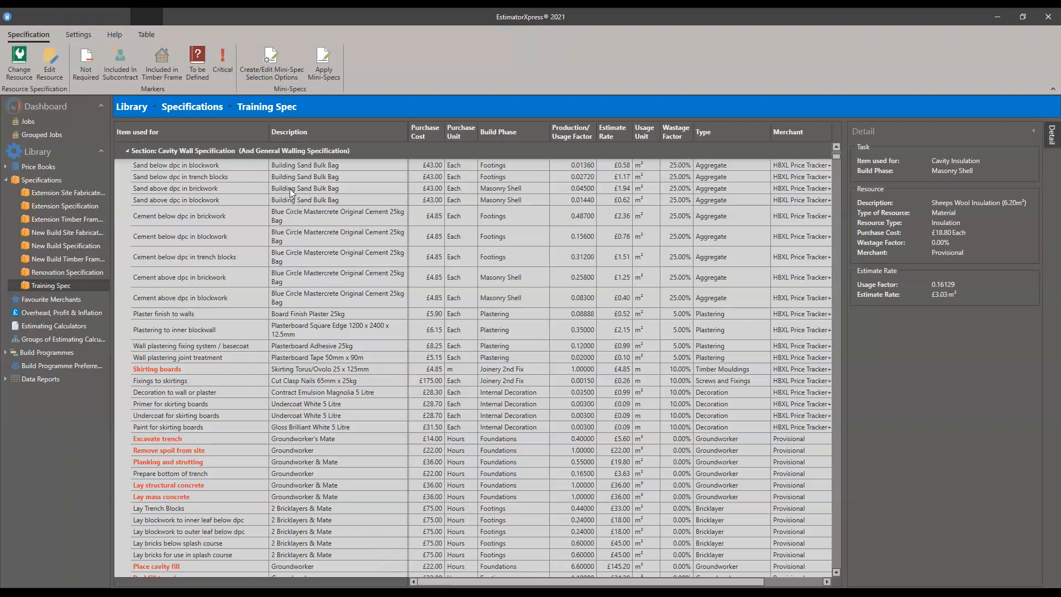
scroll(290, 191, "up", 3)
scroll(280, 249, "down", 4)
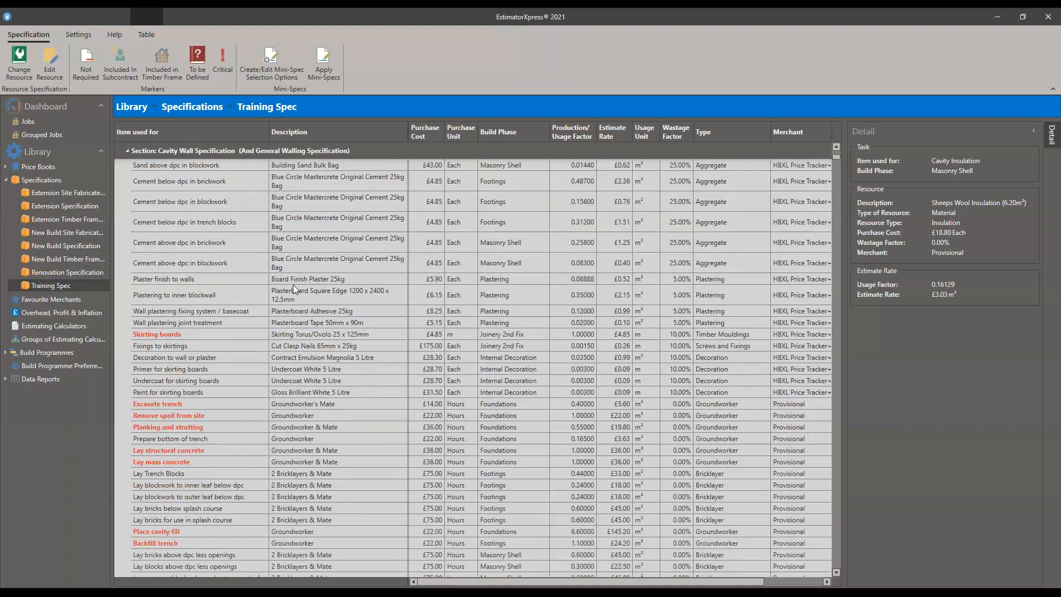
scroll(292, 287, "down", 1)
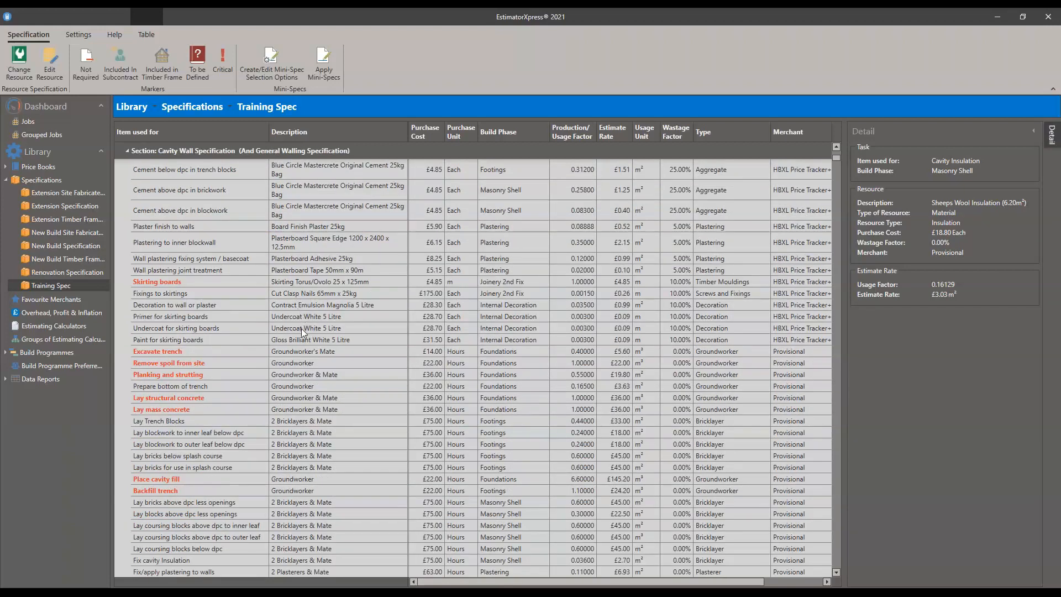
scroll(296, 356, "down", 1)
scroll(293, 357, "down", 1)
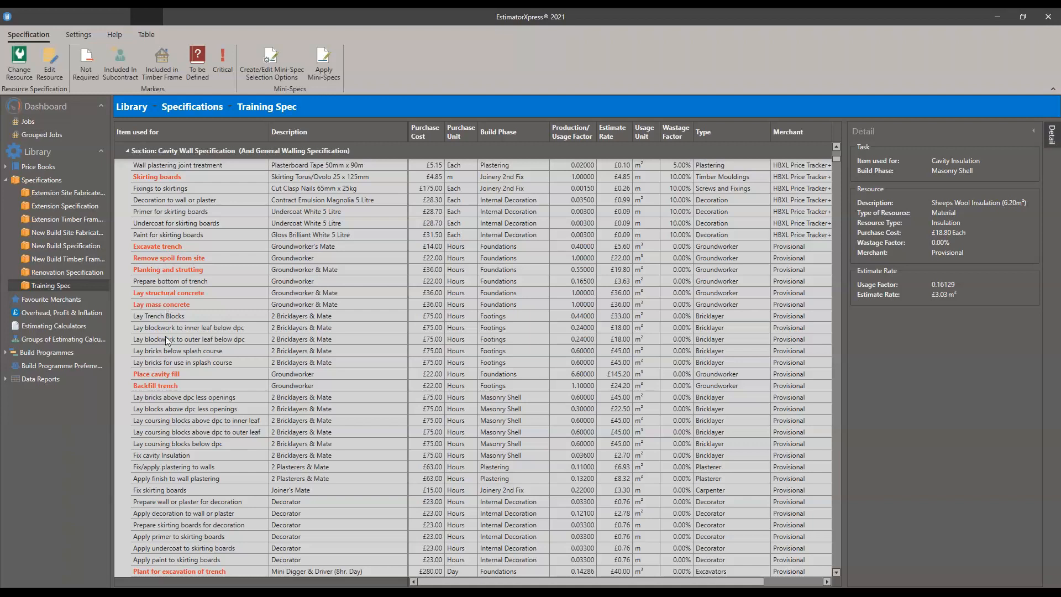
scroll(166, 347, "down", 2)
scroll(166, 349, "down", 1)
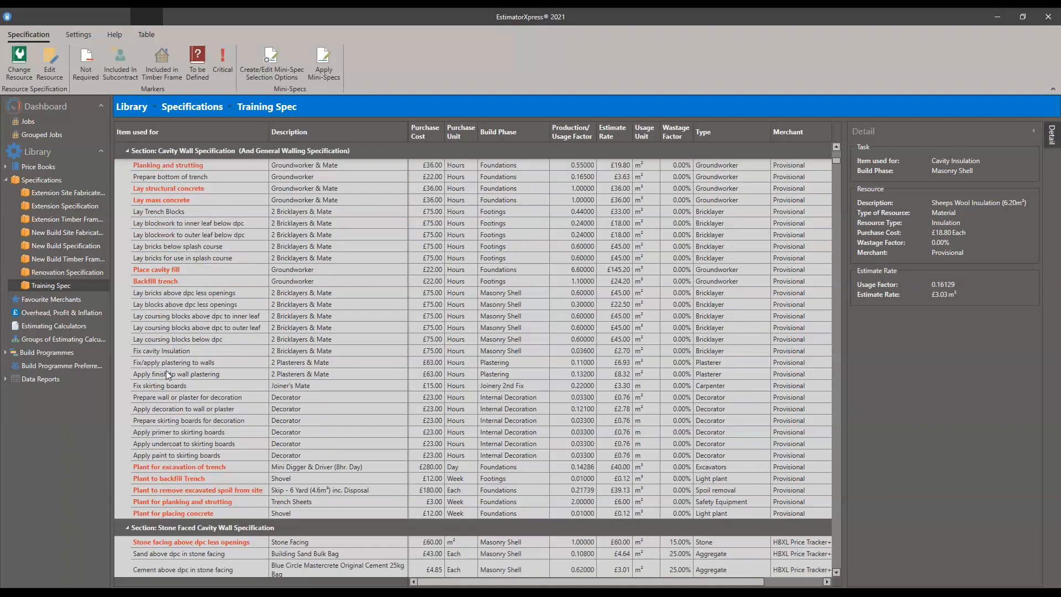
left_click(157, 351)
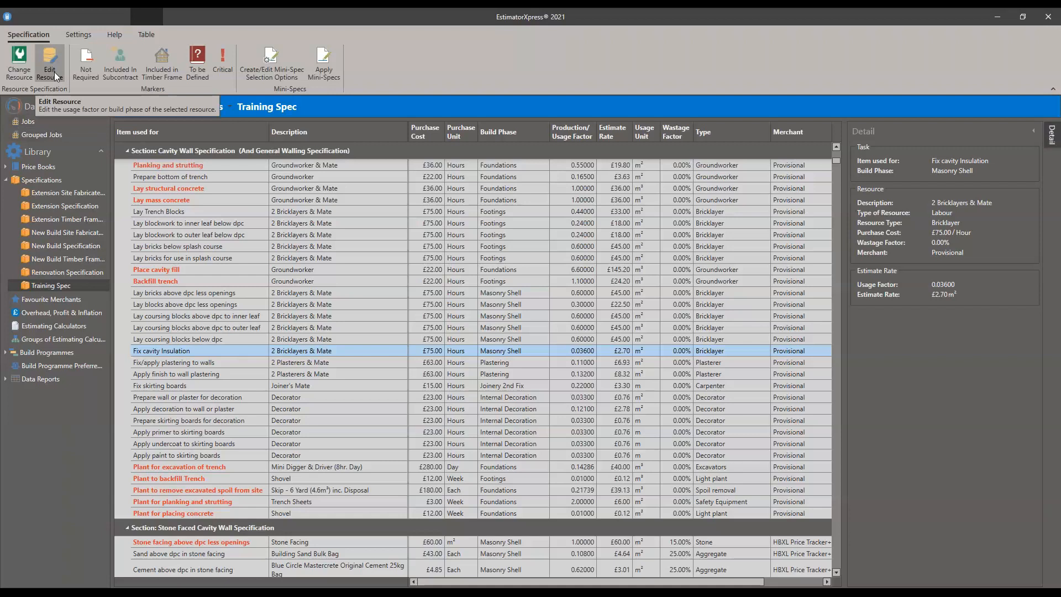
right_click(221, 347)
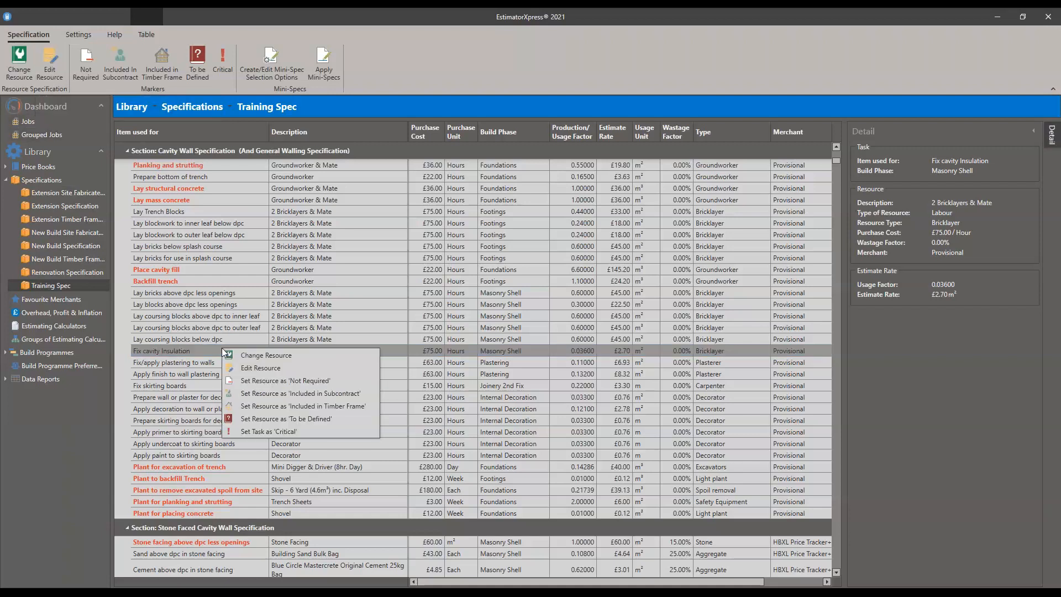
left_click(260, 368)
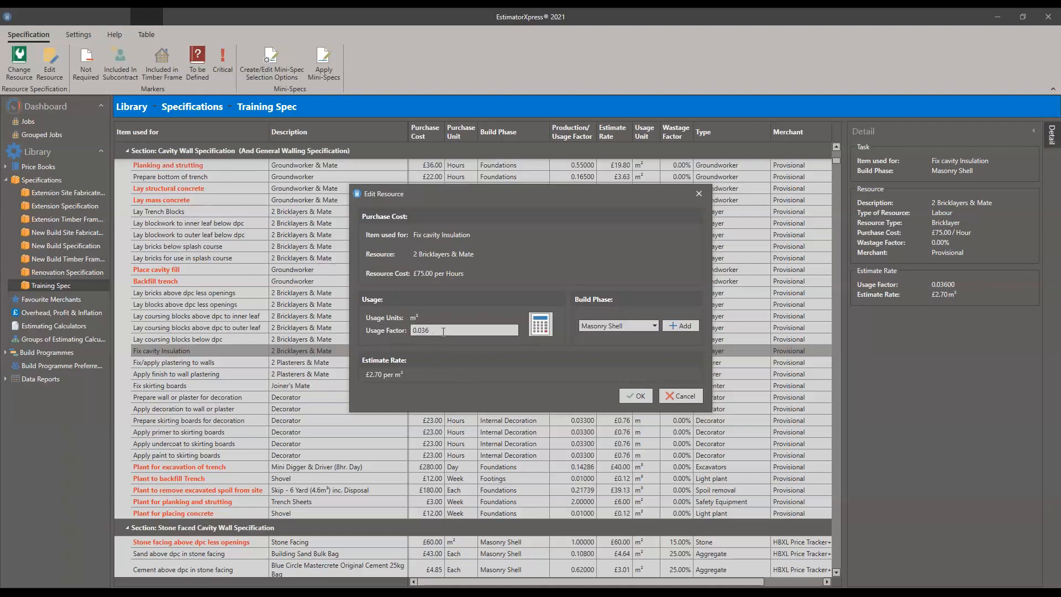
left_click(540, 326)
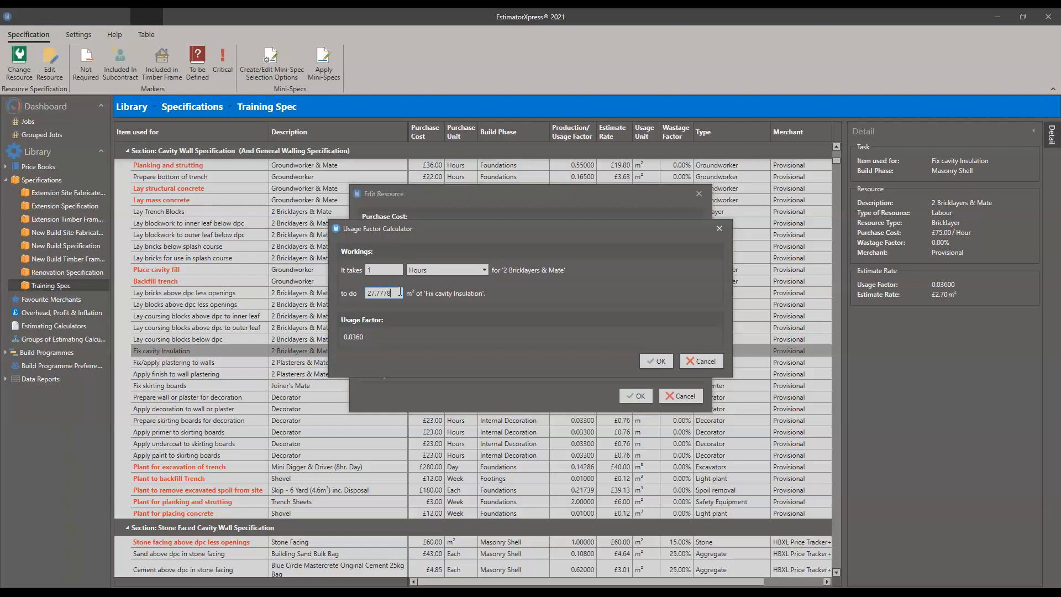
left_click_drag(399, 292, 344, 293)
type("15")
left_click(658, 360)
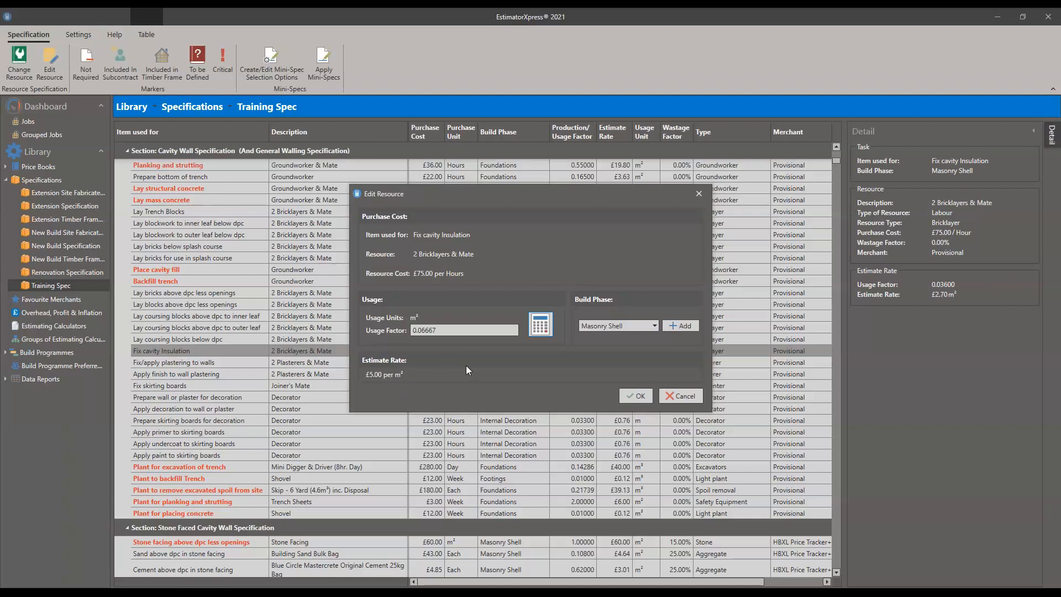
left_click(634, 391)
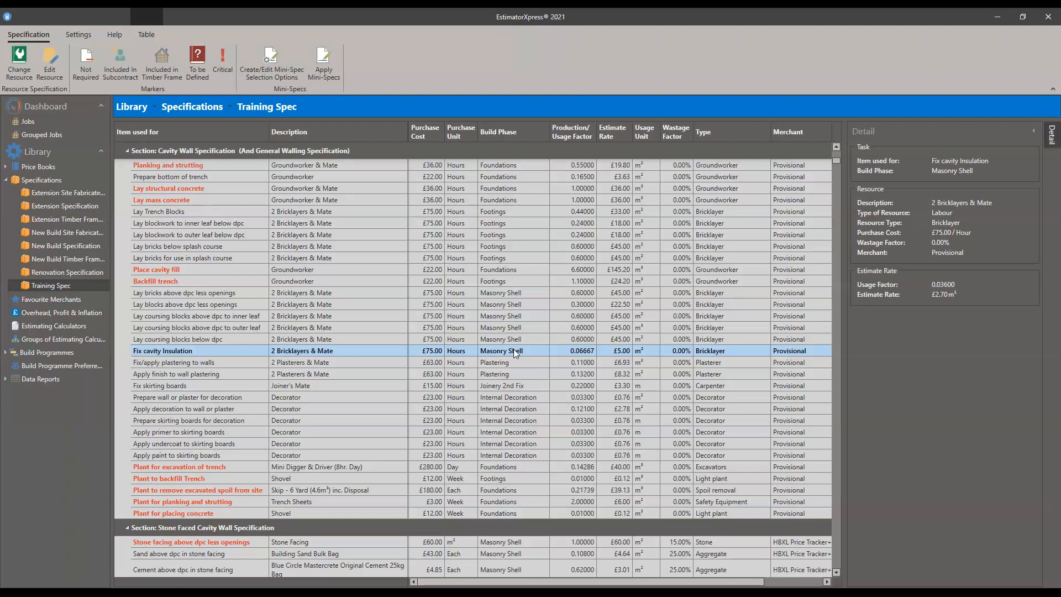
Reselect Sheeps Wool Insulation (6.20m²) as the resource for the Cavity Insulation item in the Cavity Wall Specification.
scroll(499, 348, "up", 7)
scroll(471, 337, "up", 8)
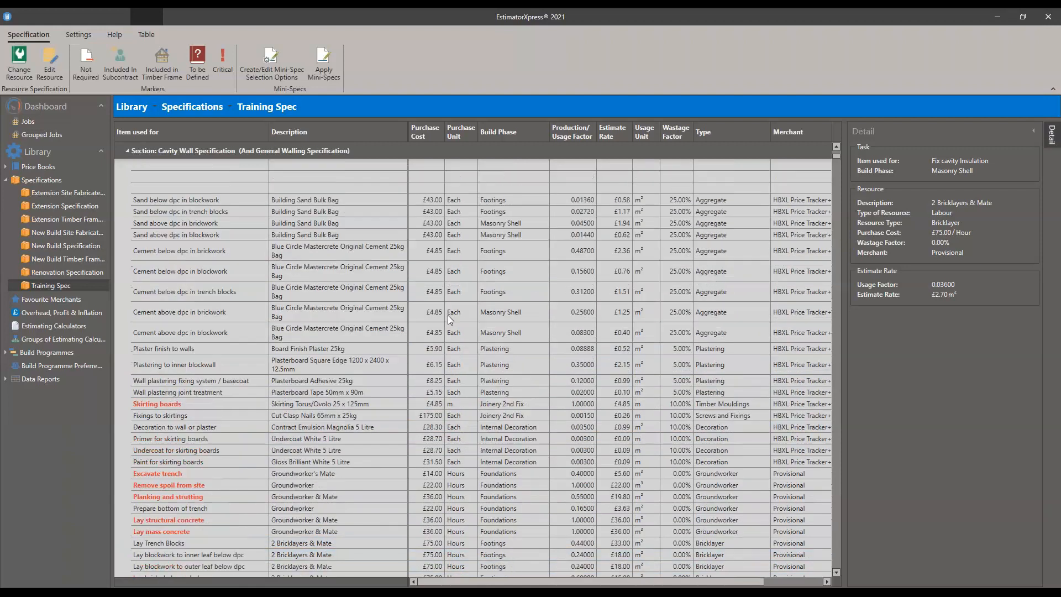
left_click(339, 304)
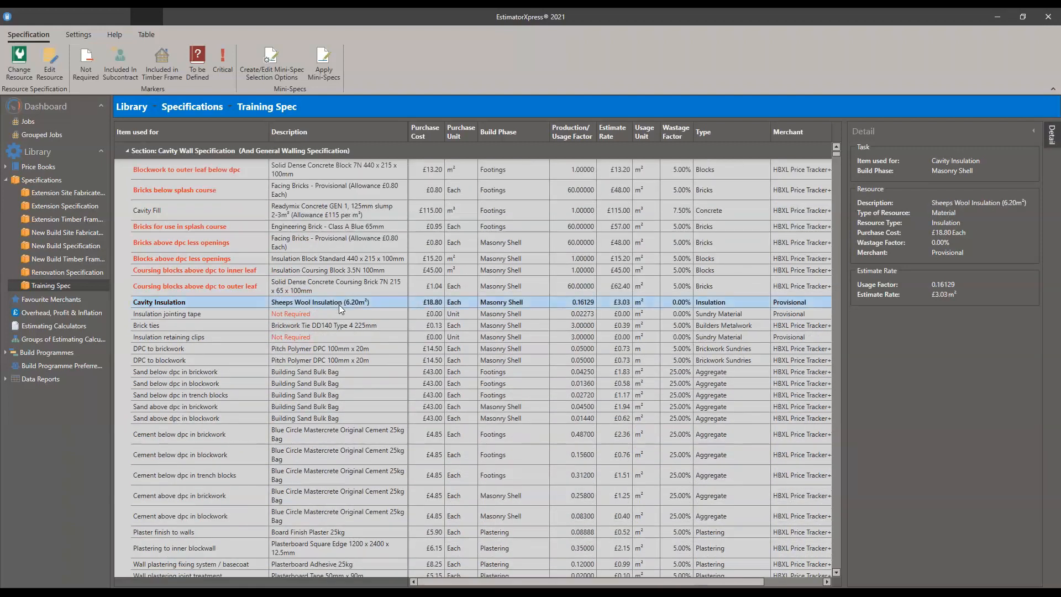
left_click(21, 74)
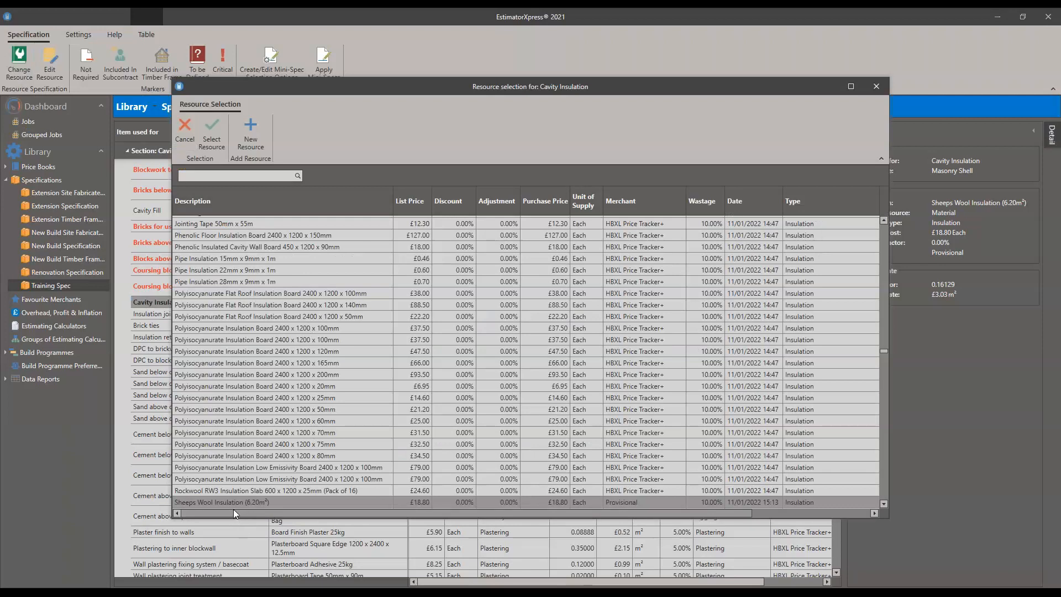
left_click(233, 502)
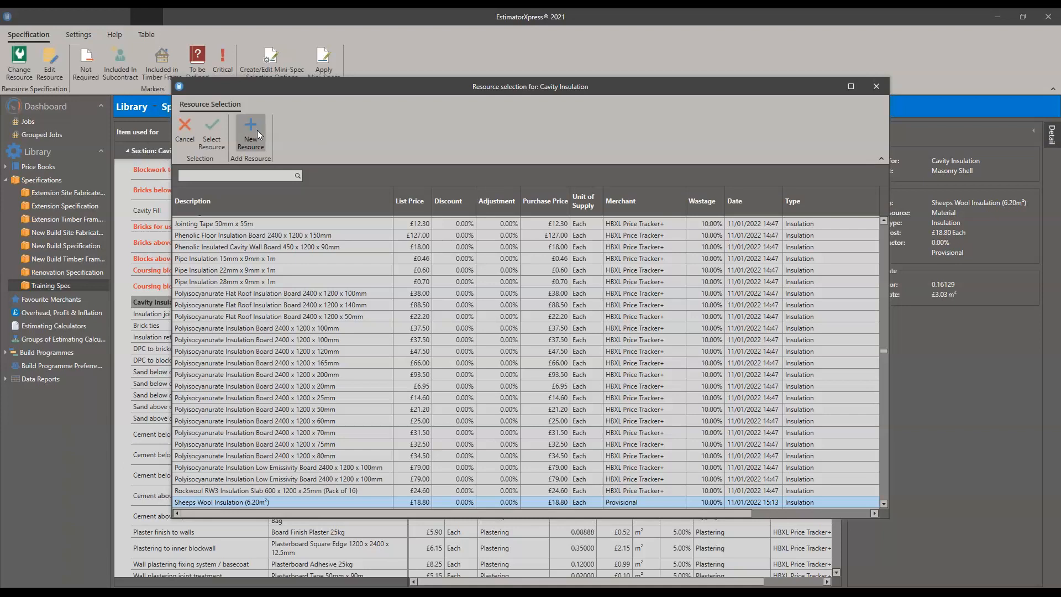
left_click(217, 145)
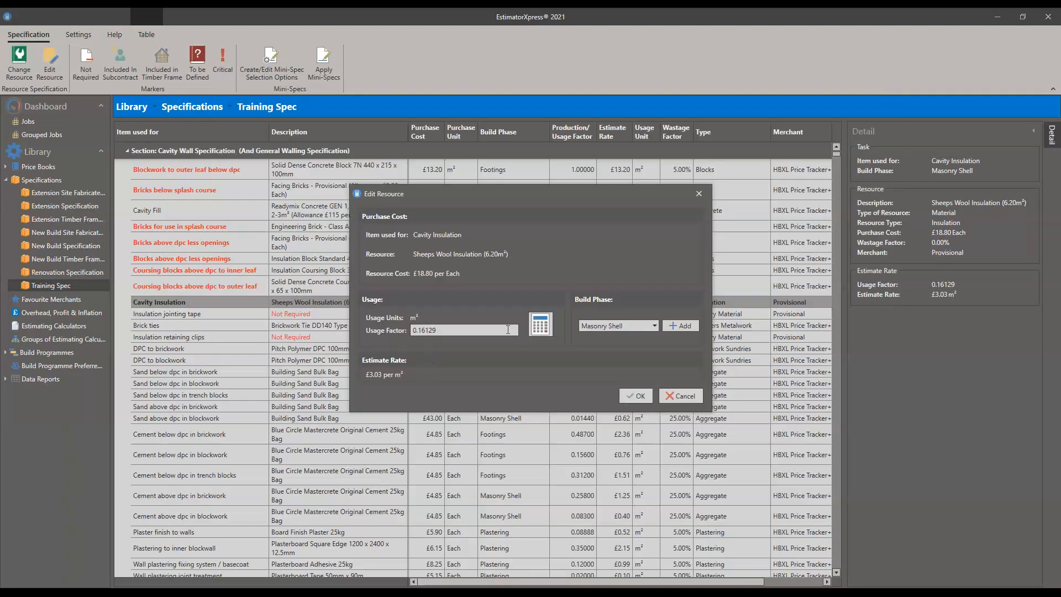
Check the usage factor workings for Cavity Insulation in the calculator and apply the resource.
left_click(539, 326)
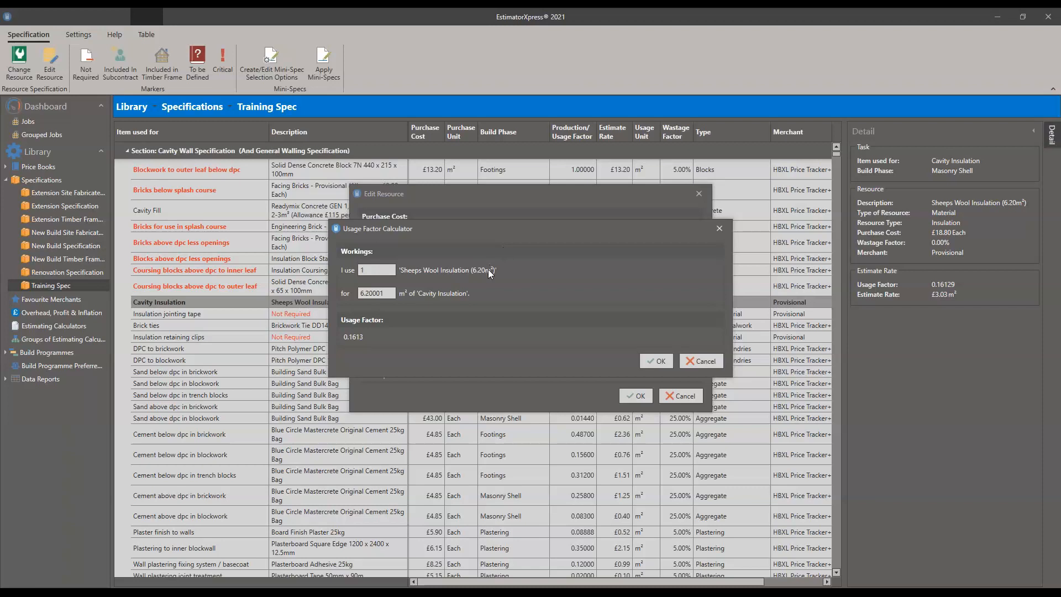
left_click(649, 361)
left_click(640, 395)
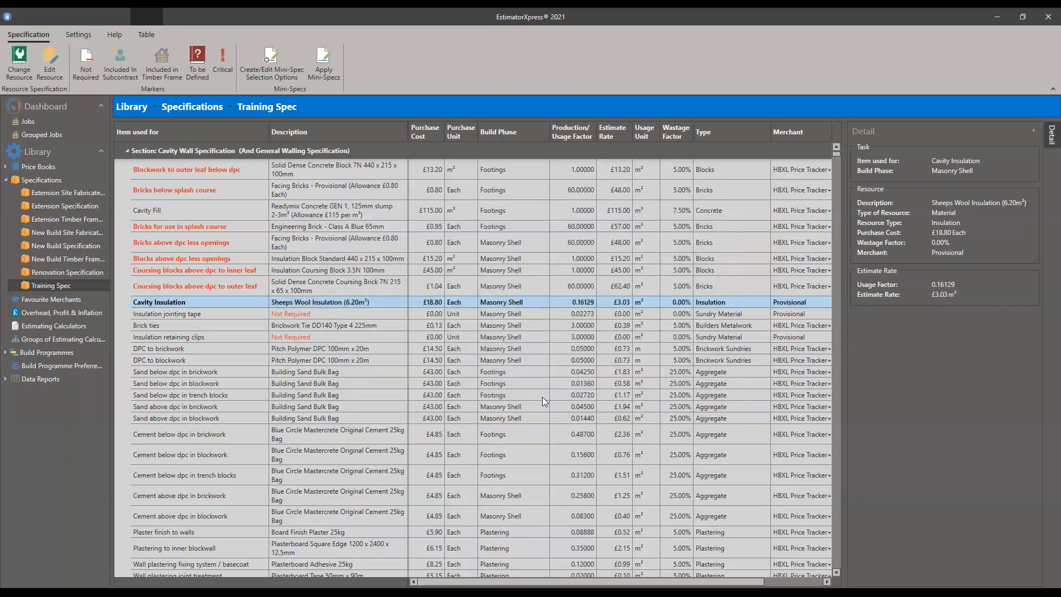
Review the usage factor workings of the Fix cavity Insulation labour item in its resource editor, accepting the existing values.
scroll(542, 396, "down", 10)
scroll(542, 397, "down", 1)
left_click(343, 423)
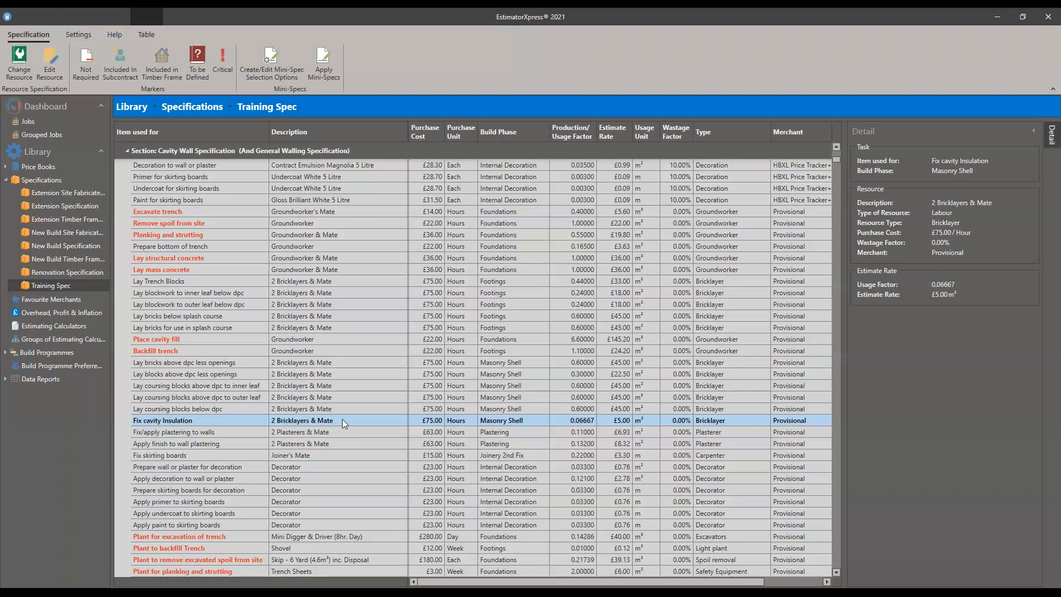
right_click(308, 422)
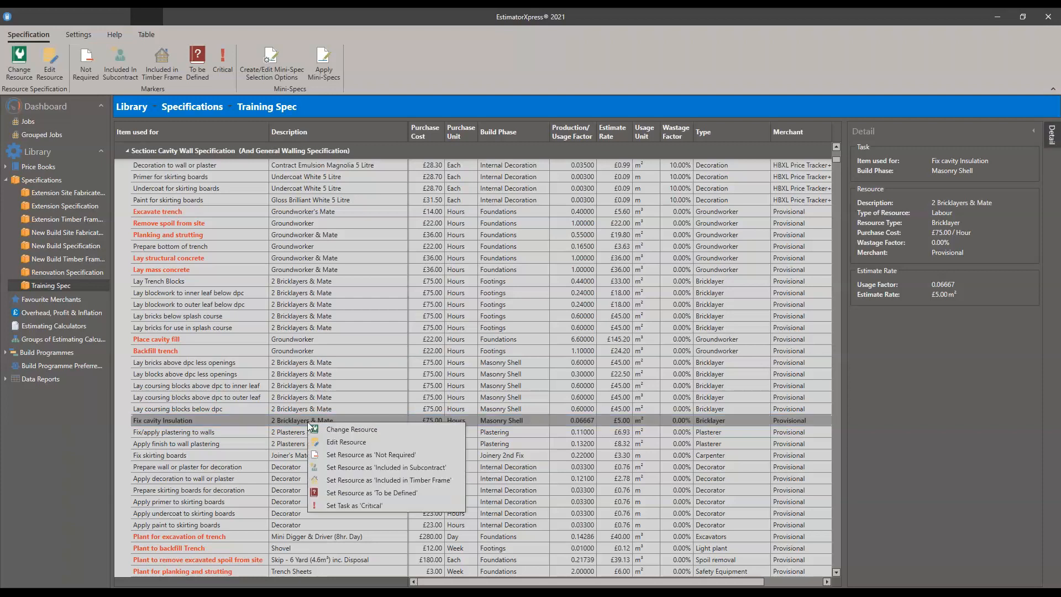
left_click(339, 443)
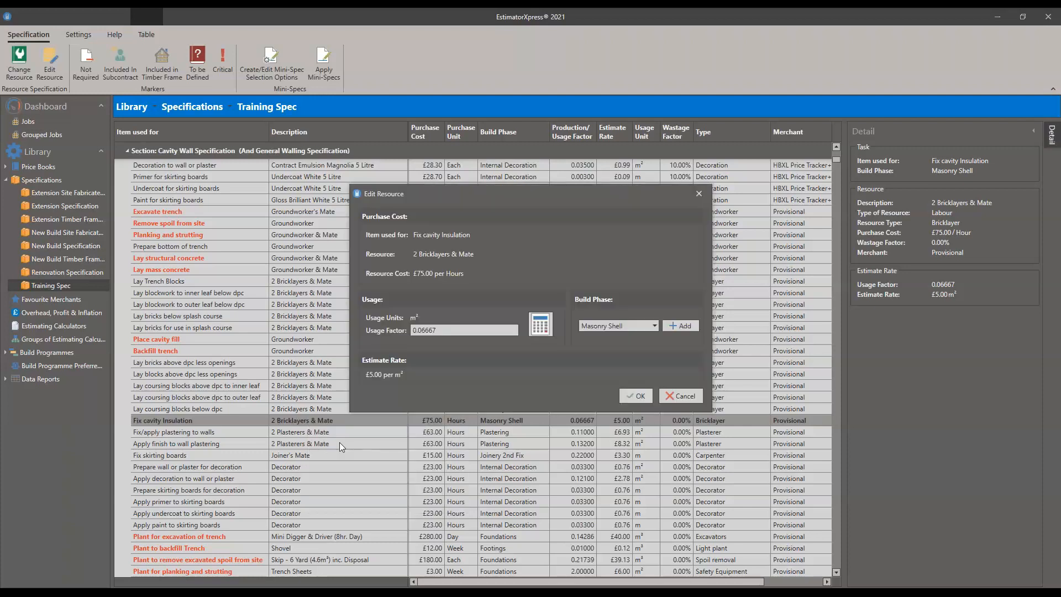
left_click(541, 329)
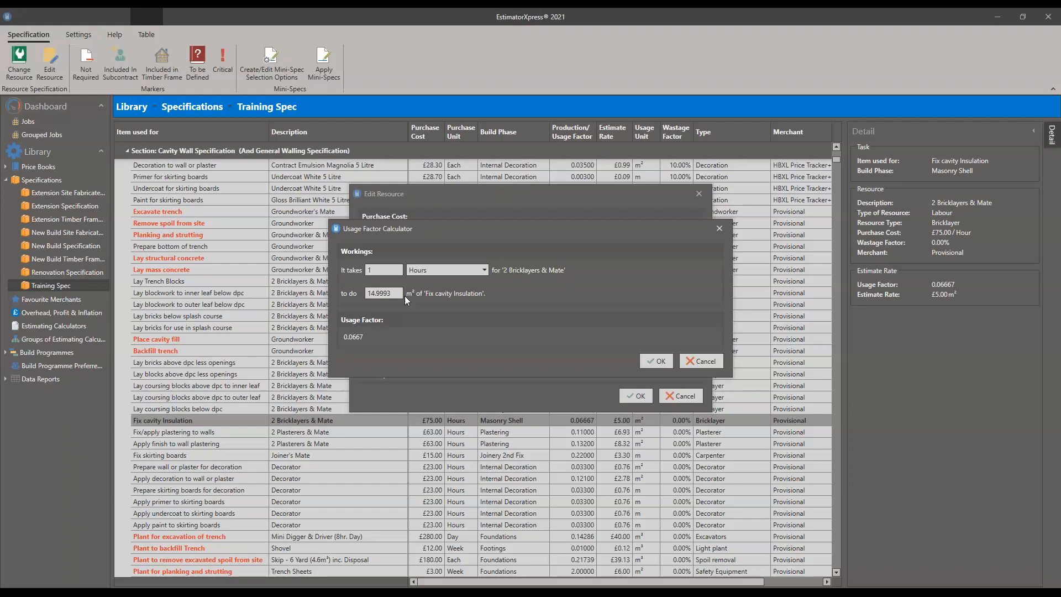
left_click(661, 361)
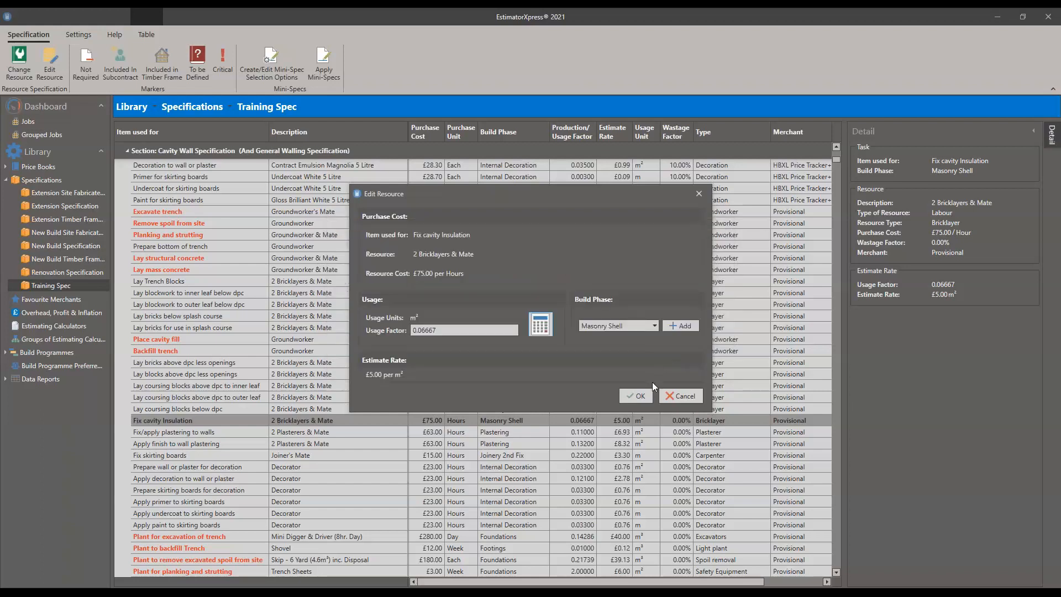
left_click(640, 395)
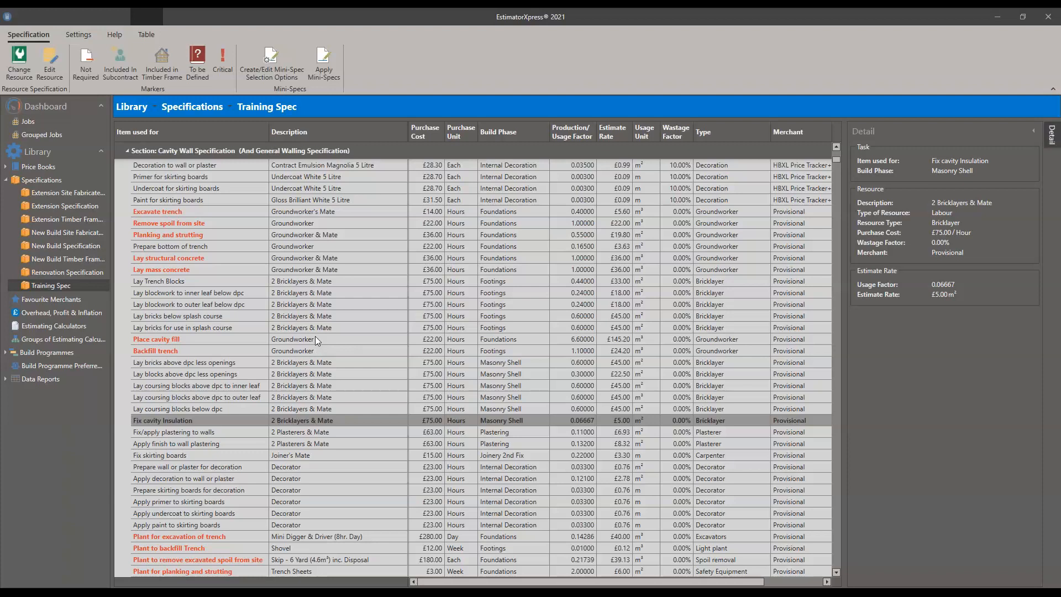
Change the resource of the Plastering to inner blockwall item to Fire Protective Plasterboard Square Edge 1200 x 2400 x 12.5mm.
scroll(314, 340, "down", 5)
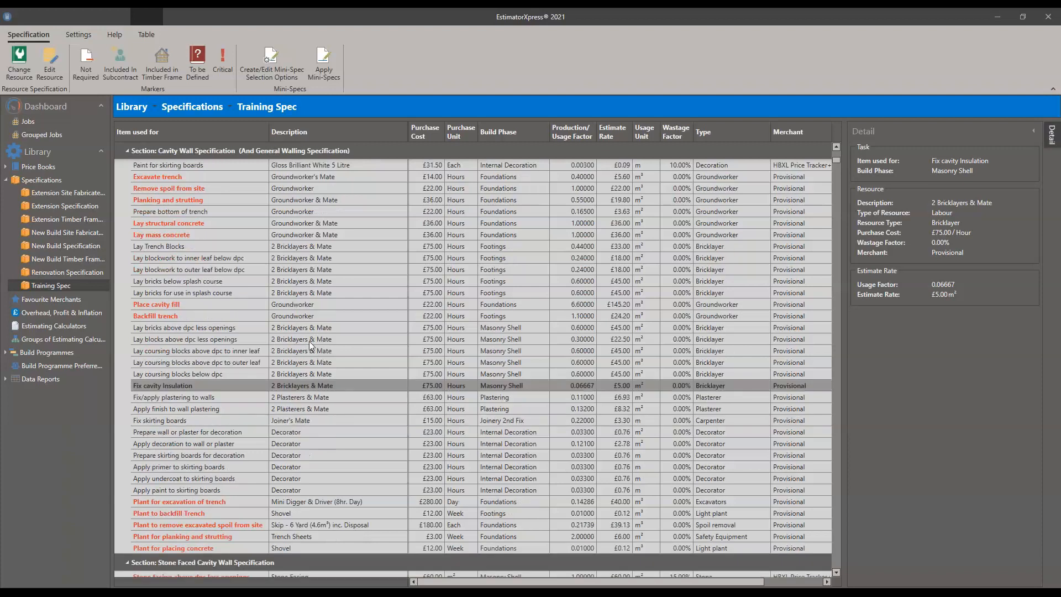
scroll(309, 339, "down", 2)
scroll(299, 329, "up", 5)
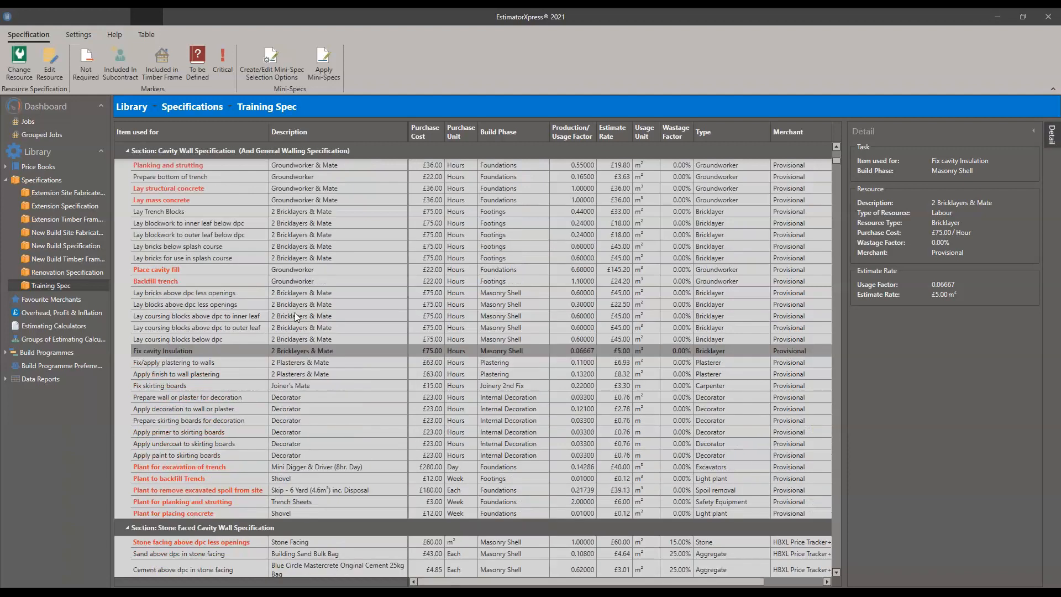
scroll(308, 304, "up", 8)
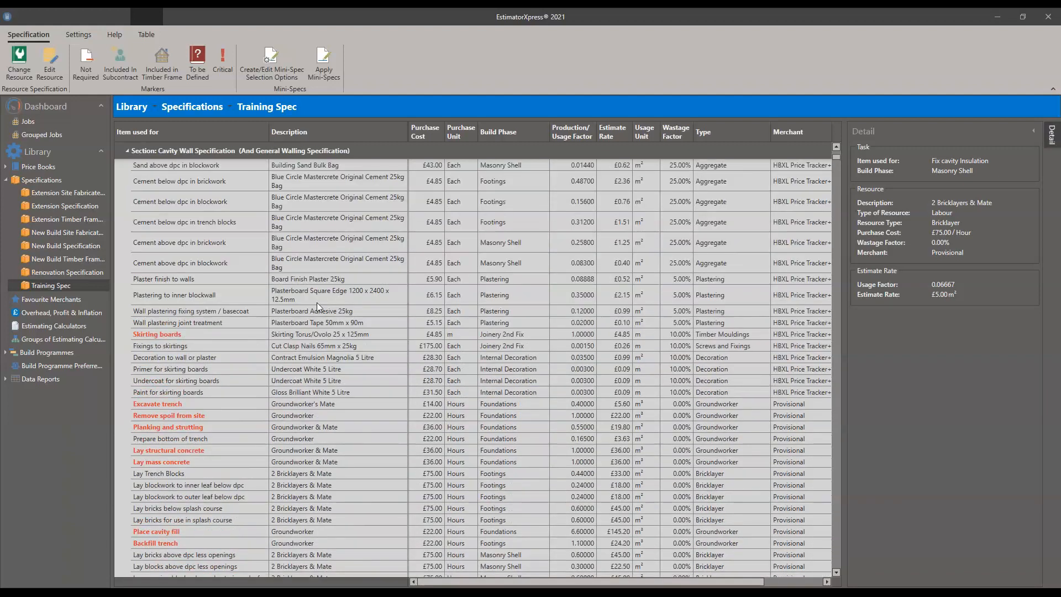
scroll(323, 311, "up", 5)
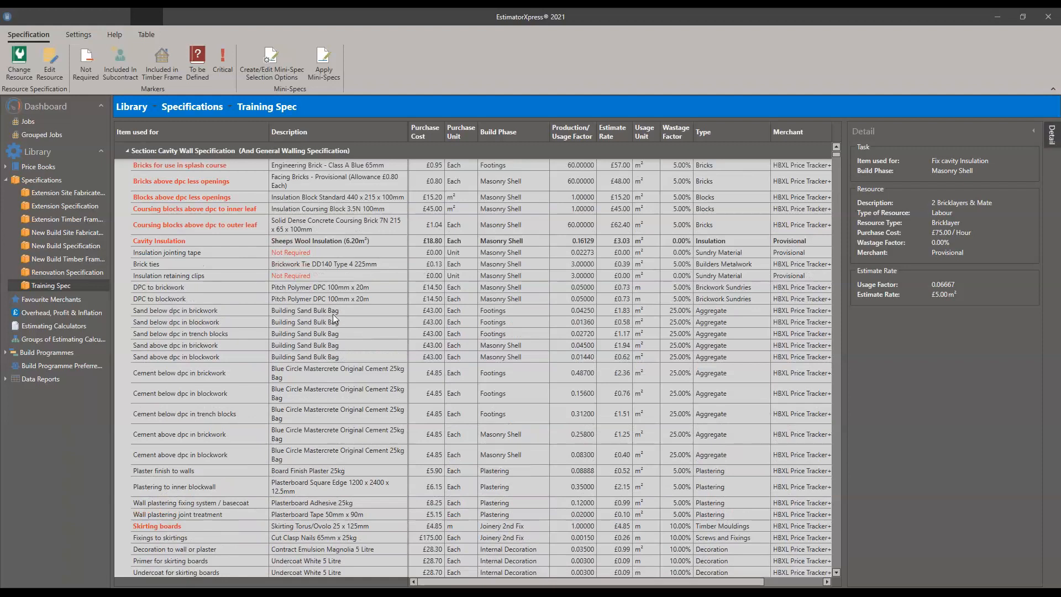
scroll(327, 316, "up", 5)
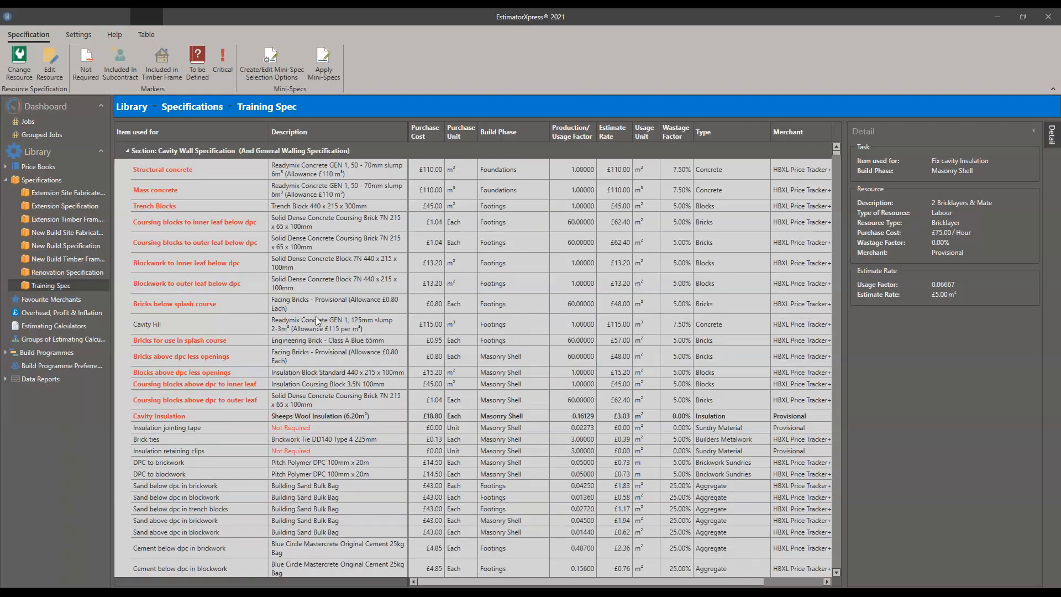
scroll(316, 320, "down", 3)
scroll(311, 317, "down", 1)
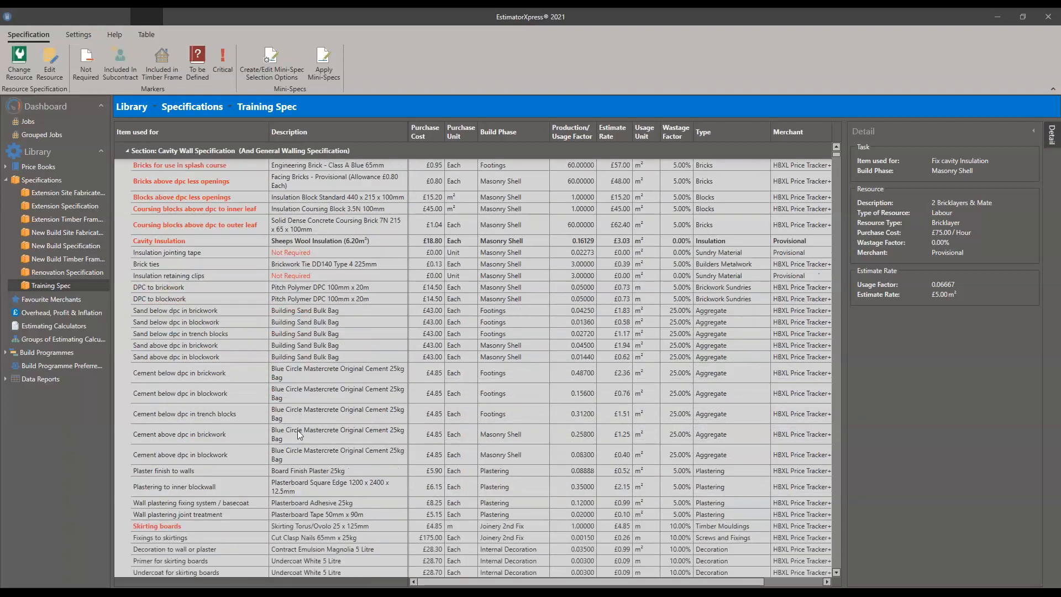
left_click(208, 487)
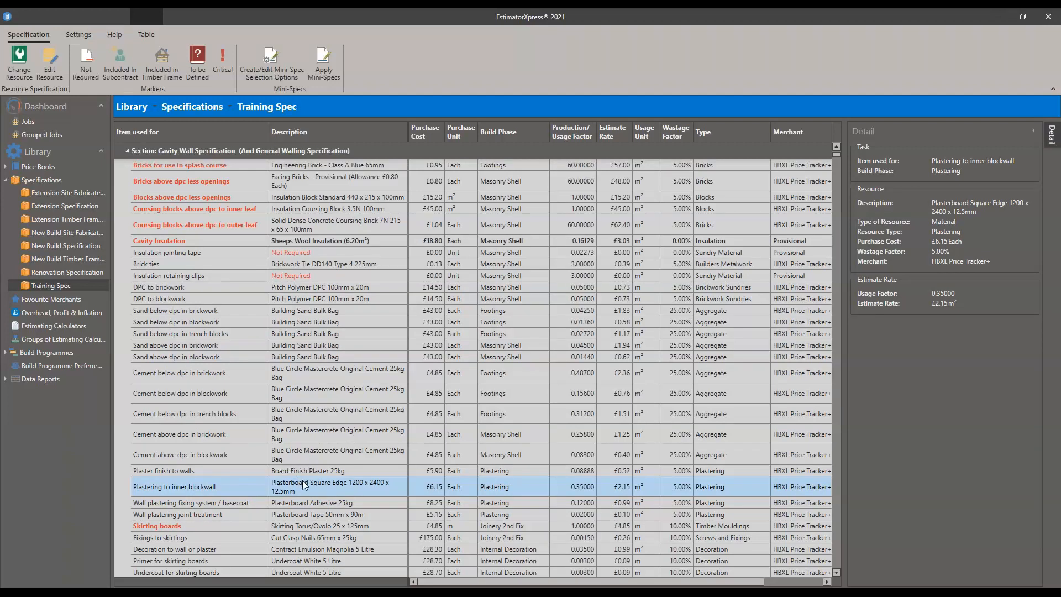
scroll(303, 484, "down", 1)
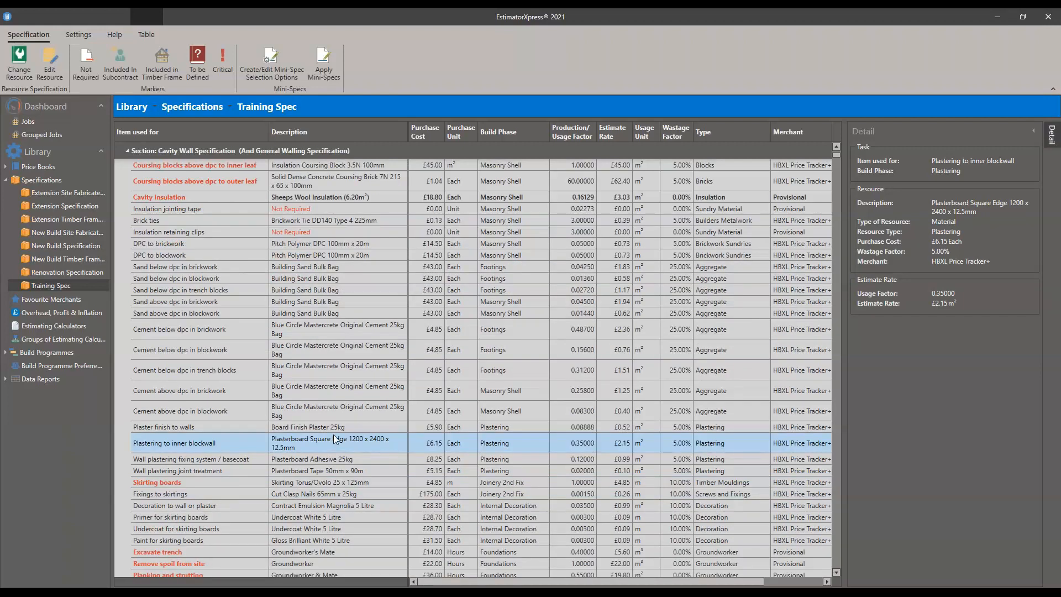
left_click(12, 57)
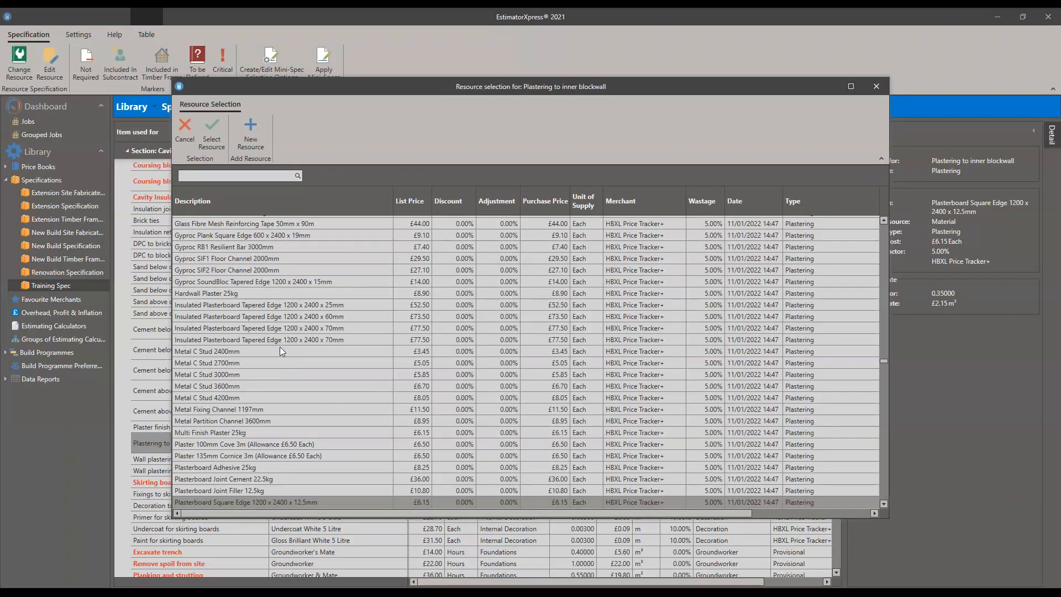
scroll(286, 372, "up", 1)
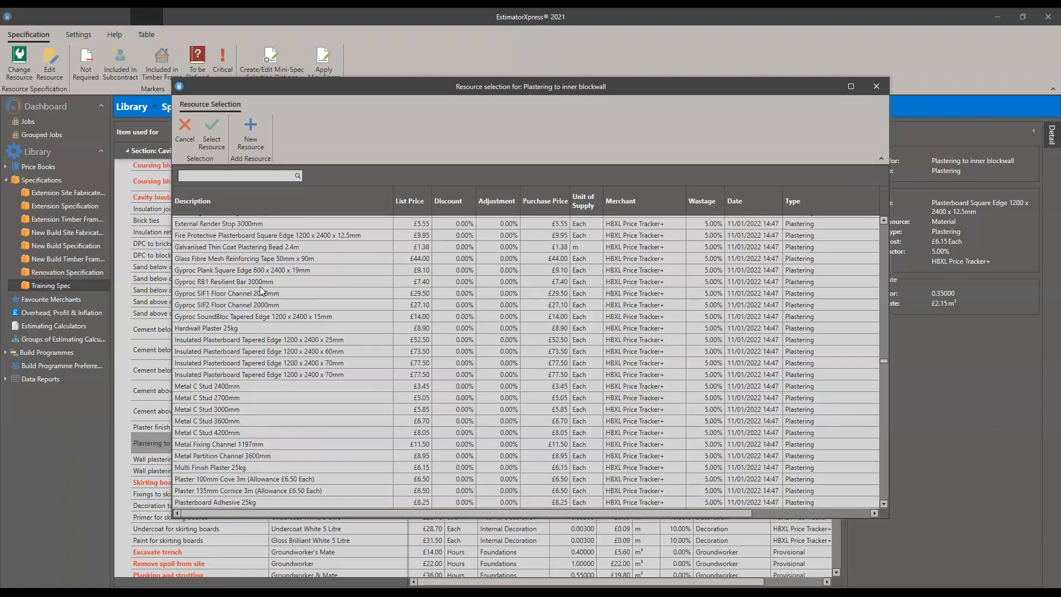
scroll(259, 286, "up", 1)
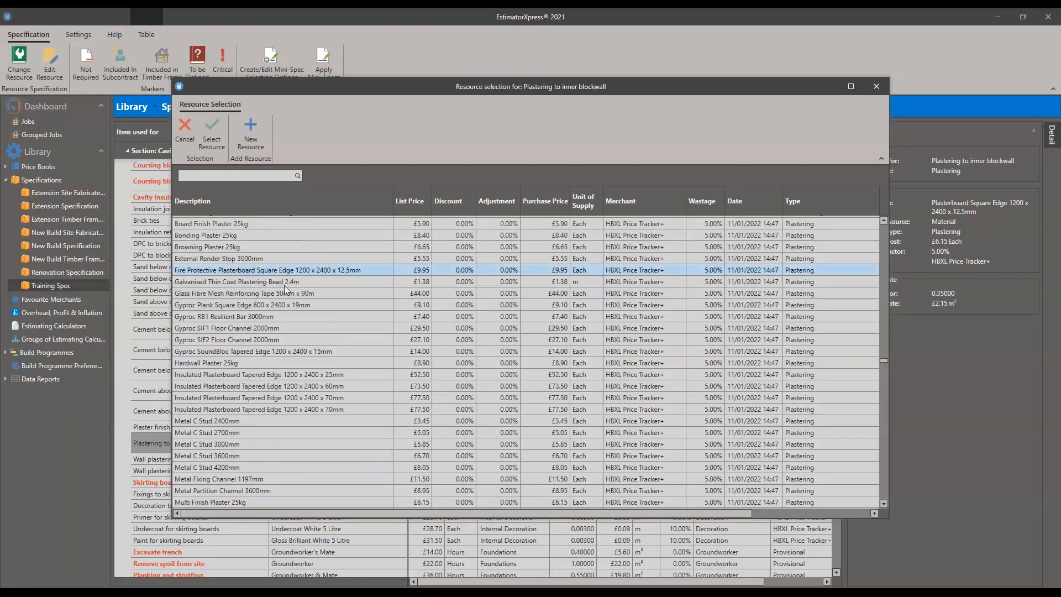
left_click(210, 129)
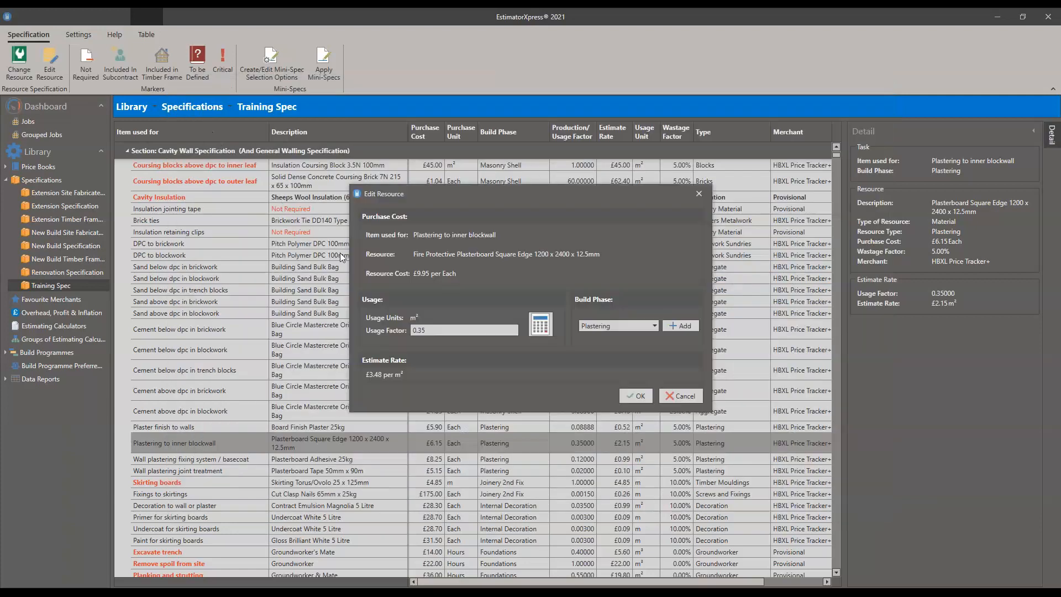
Calculate the Plastering to inner blockwall usage factor from 2 boards per 2.85714 m², apply it and reselect the item to refresh its details.
left_click(540, 325)
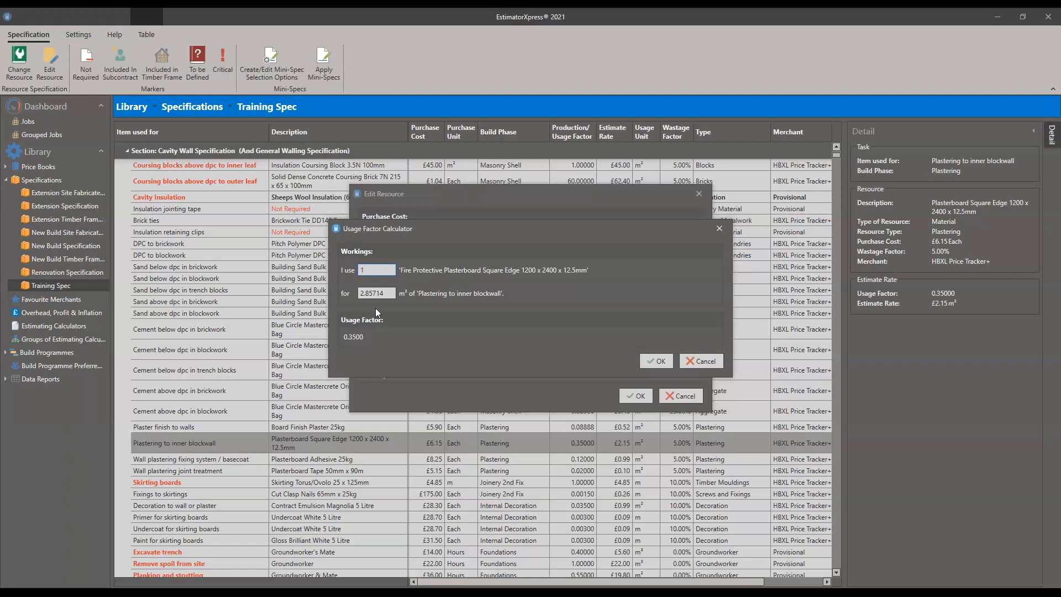
key("BackSpace")
type("2")
left_click_drag(379, 298, 334, 290)
left_click(375, 272)
left_click_drag(464, 231, 461, 252)
left_click(648, 383)
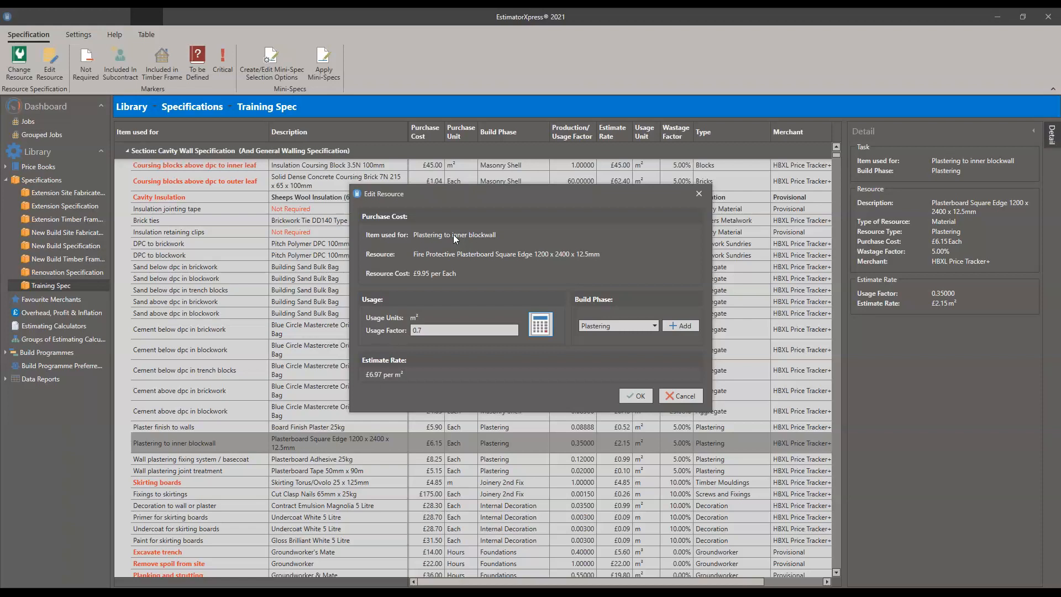
left_click(637, 393)
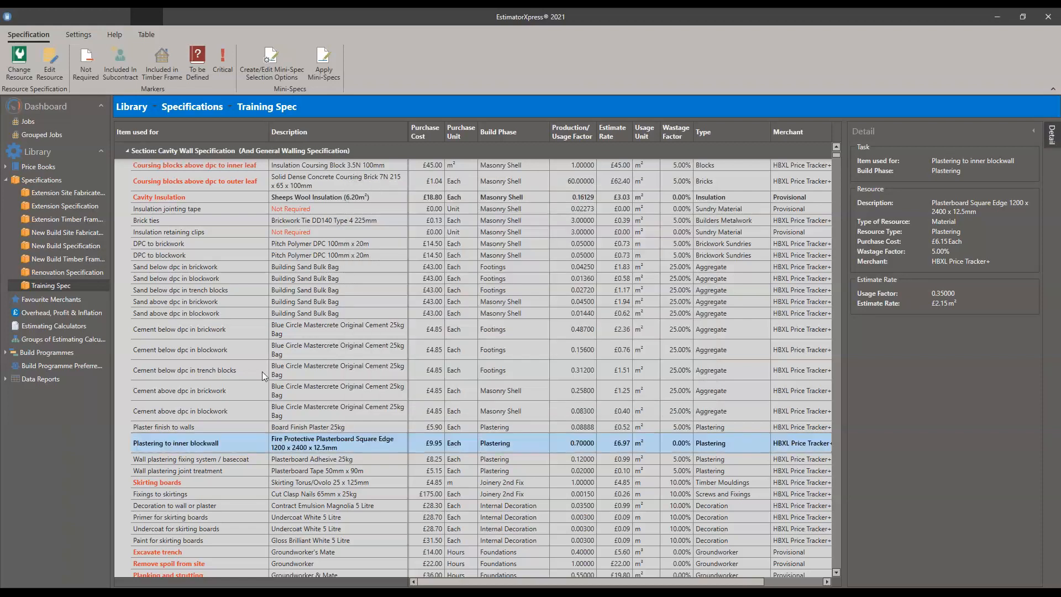
left_click(314, 462)
left_click(313, 445)
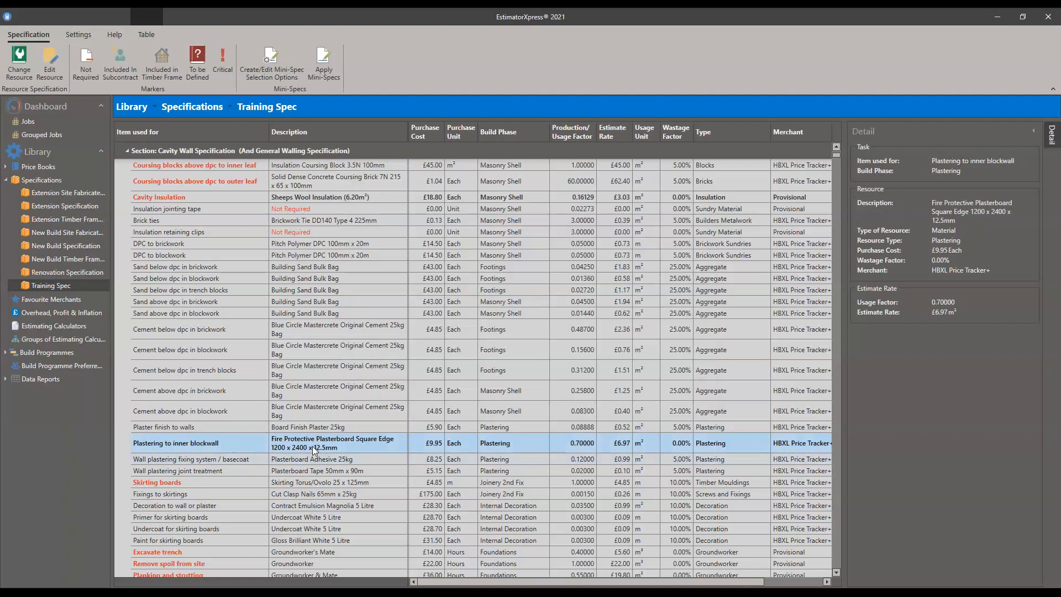
Recalculate the Fix/apply plastering to walls labour usage factor using 1.5 hours for 2 Plasterers & Mate, and apply it to the resource.
scroll(318, 439, "down", 6)
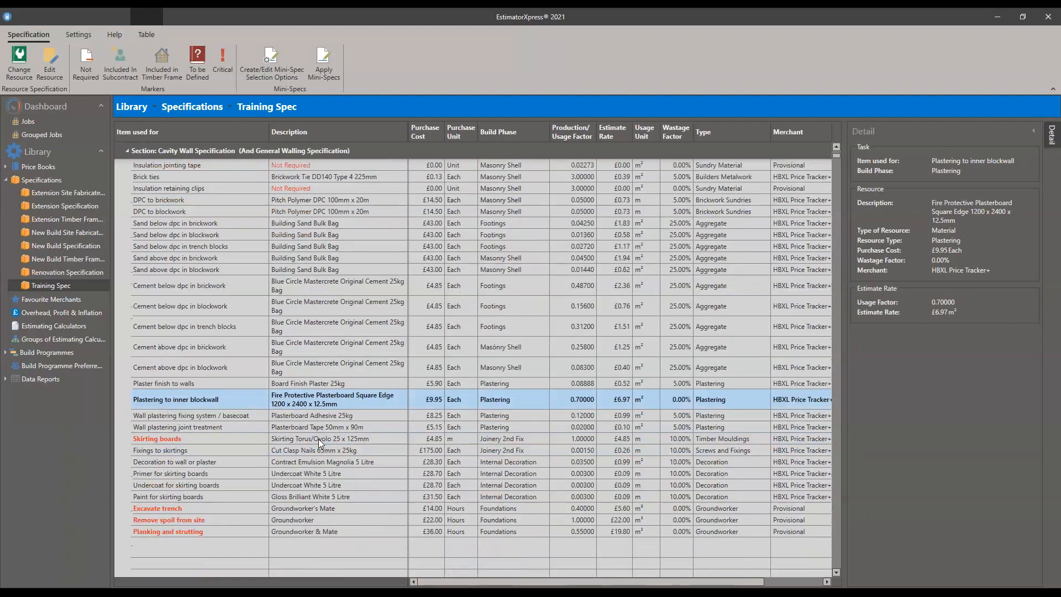
scroll(326, 413, "down", 2)
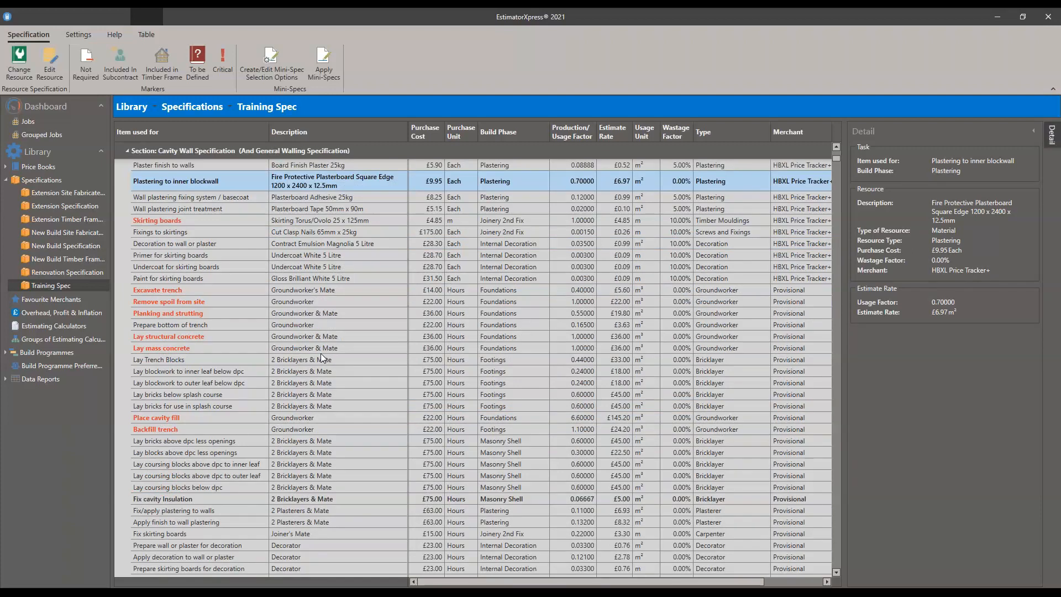
scroll(320, 353, "down", 4)
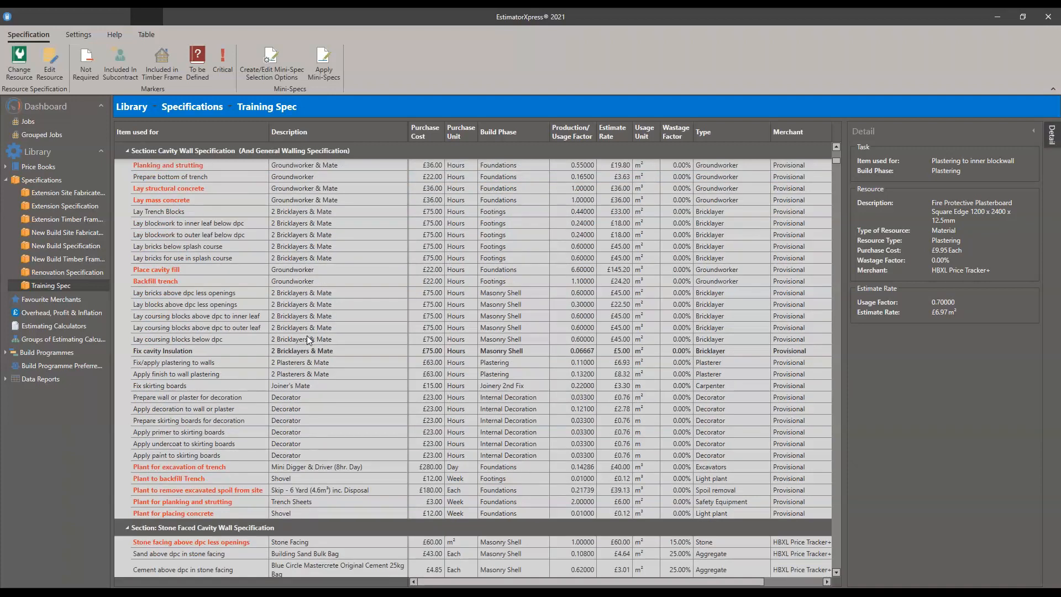
left_click(290, 362)
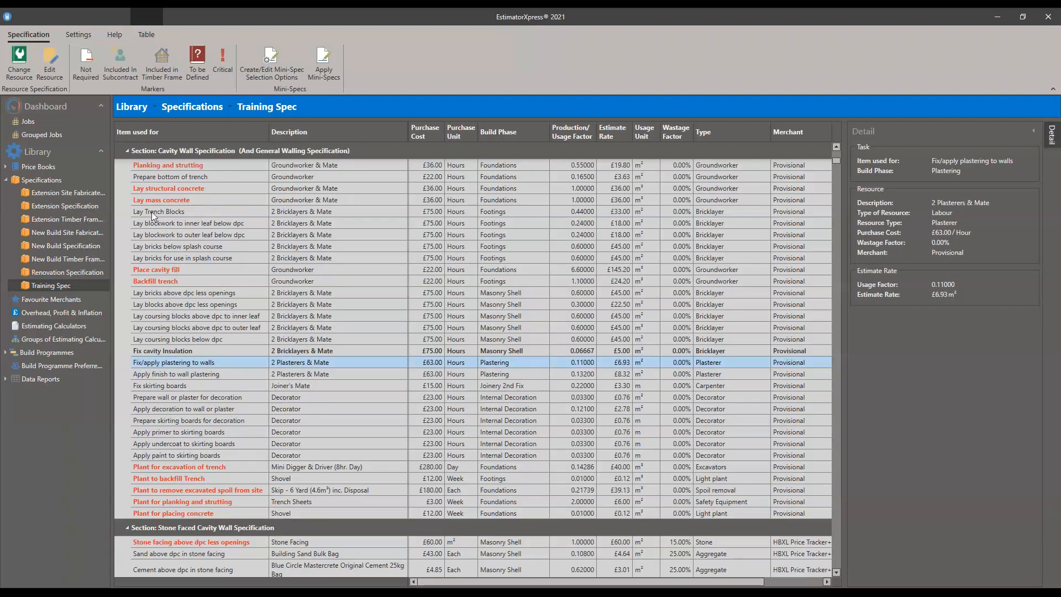
left_click(42, 71)
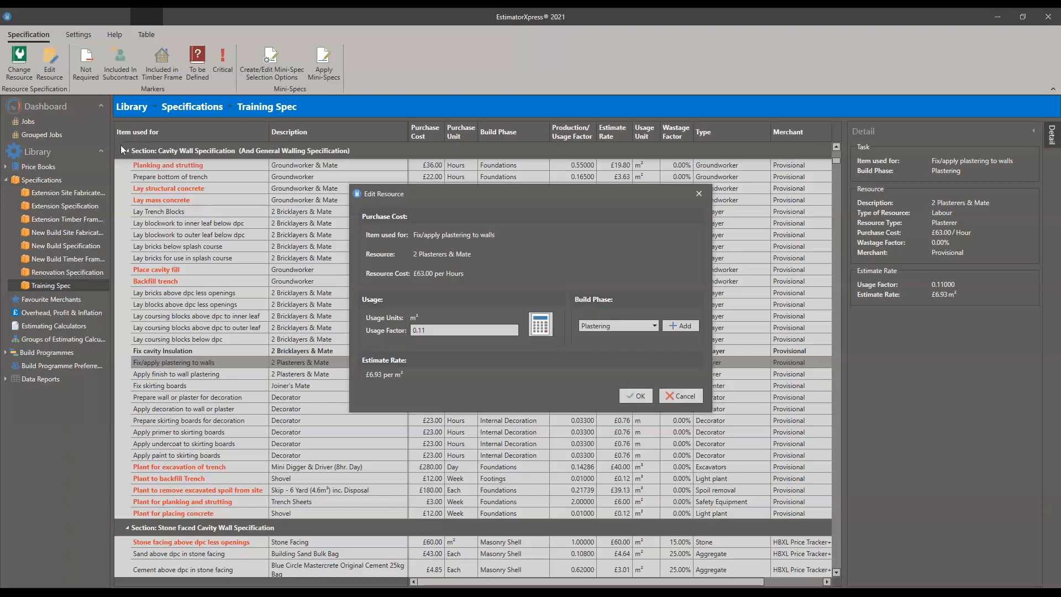
left_click(540, 325)
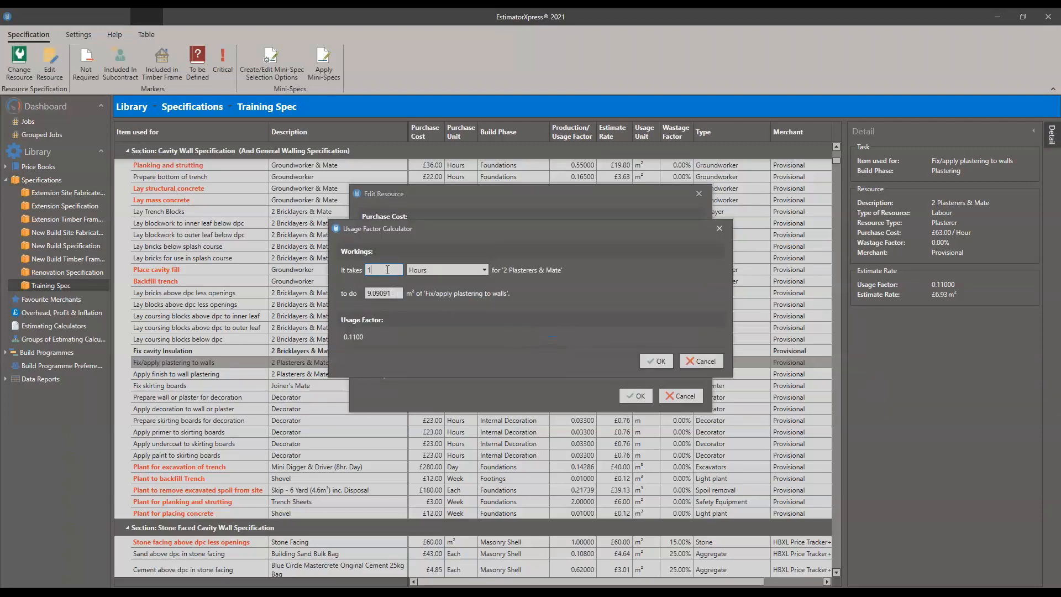
type(".5")
left_click(658, 362)
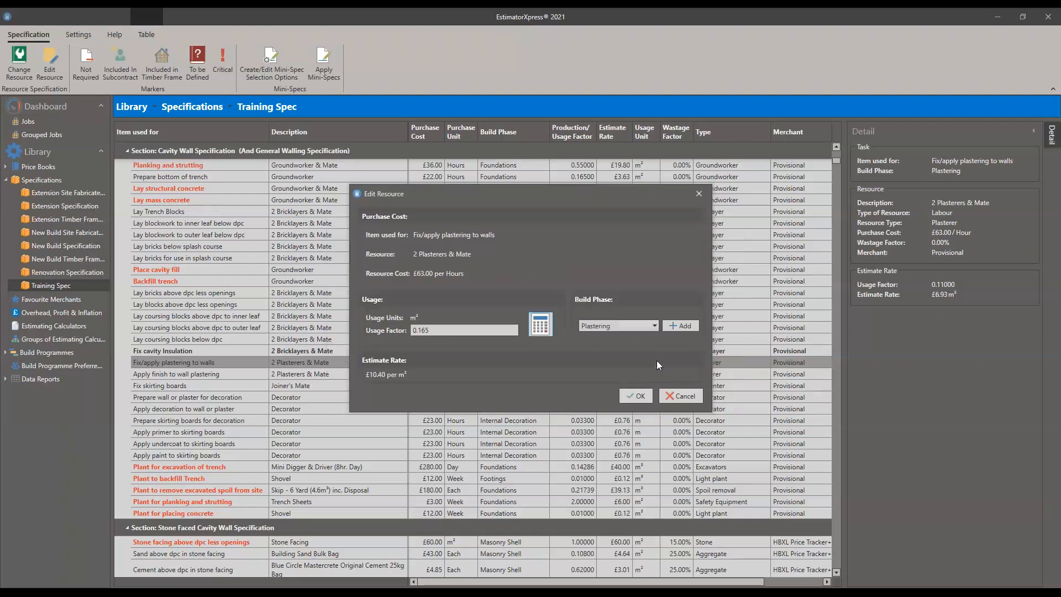
left_click(643, 396)
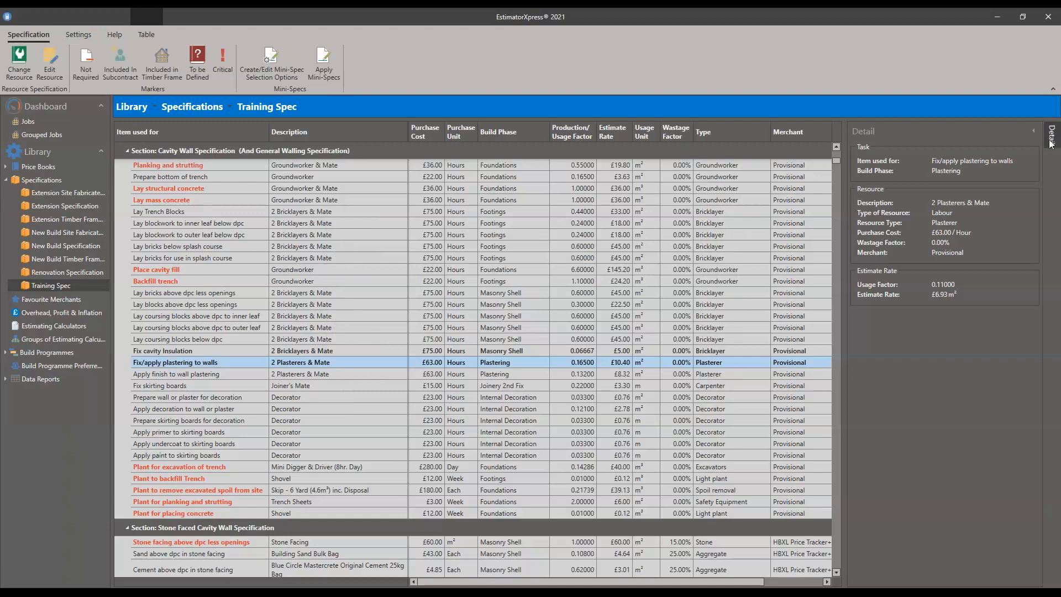
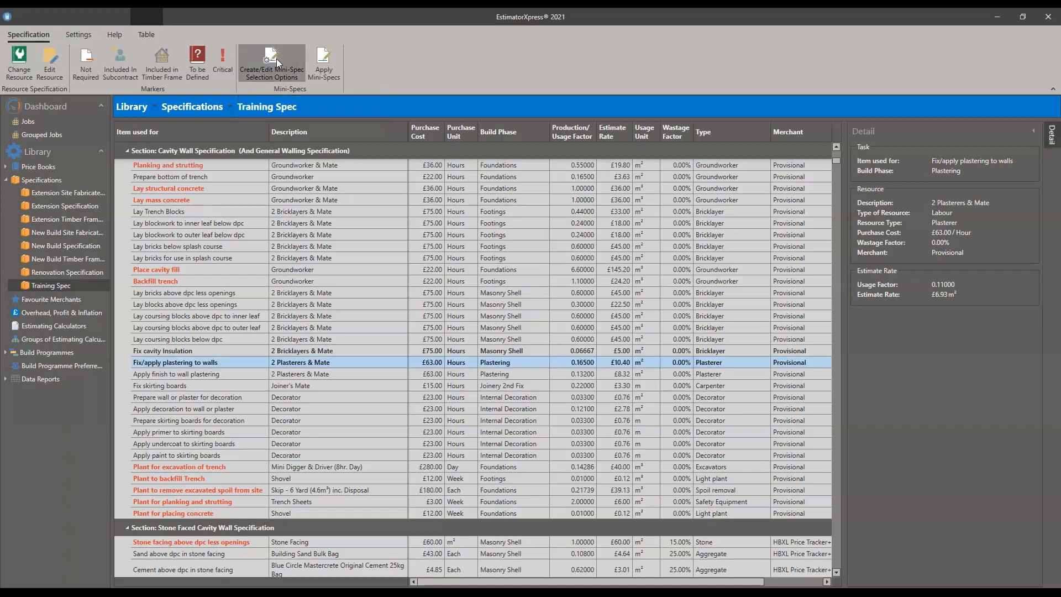
Open the mini-spec selection options for editing and display the External Wall Brickwork option 80p Facing Brick for New Build.
left_click(276, 58)
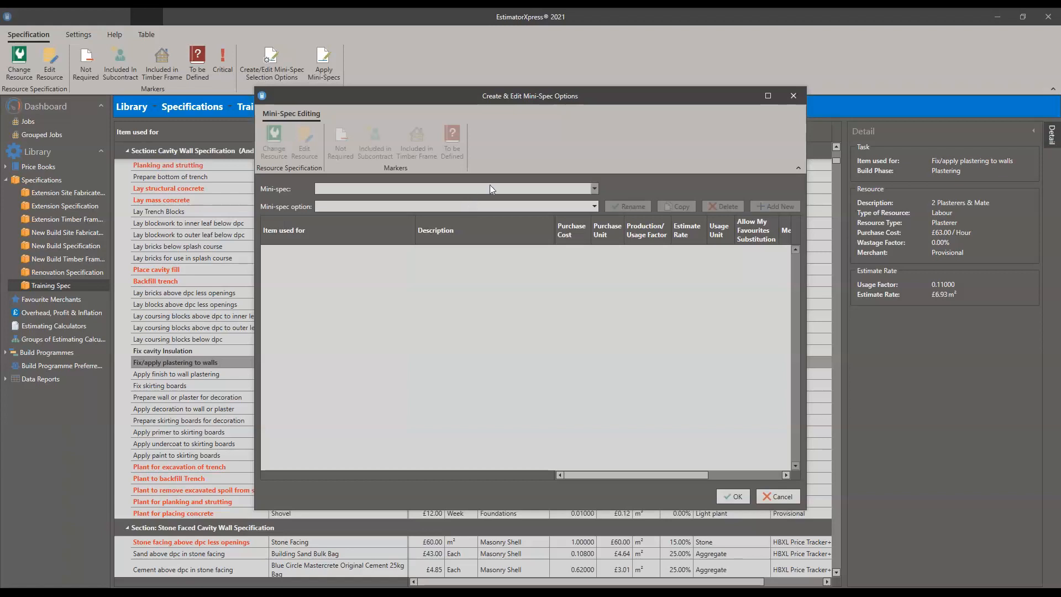
left_click(592, 189)
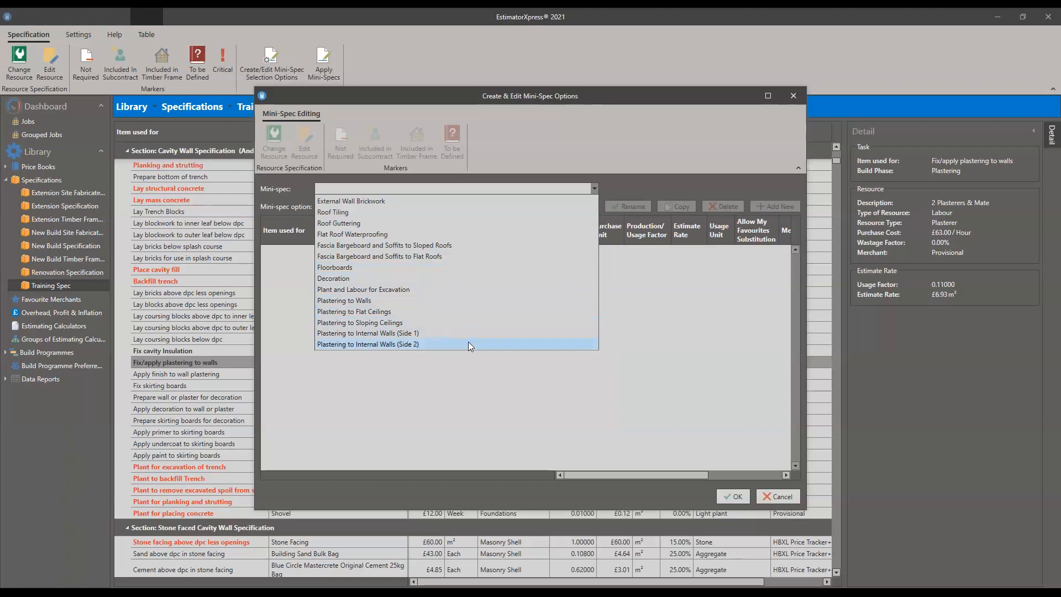
left_click(416, 202)
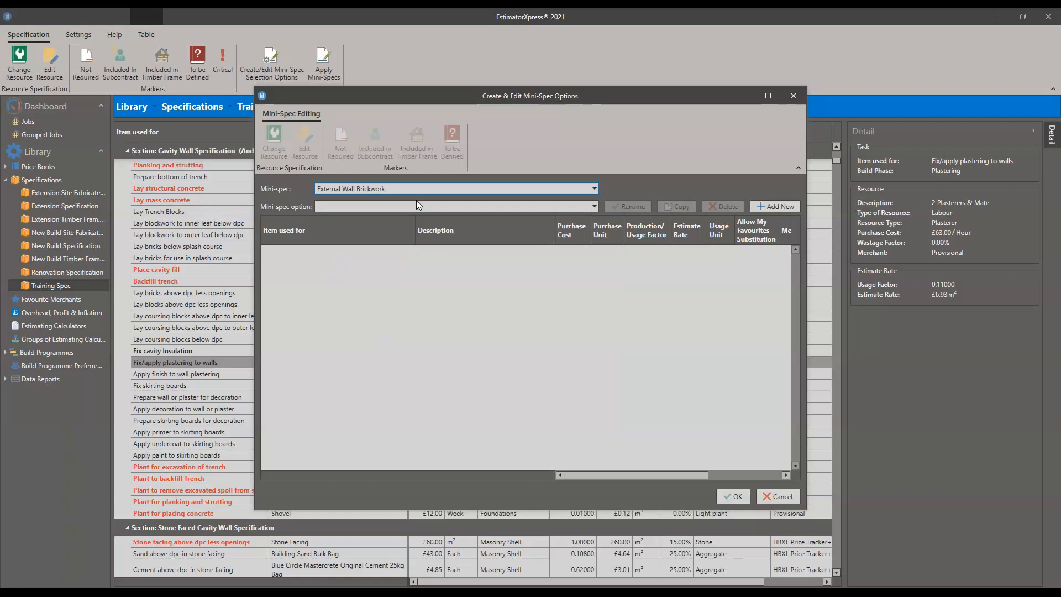
left_click(594, 207)
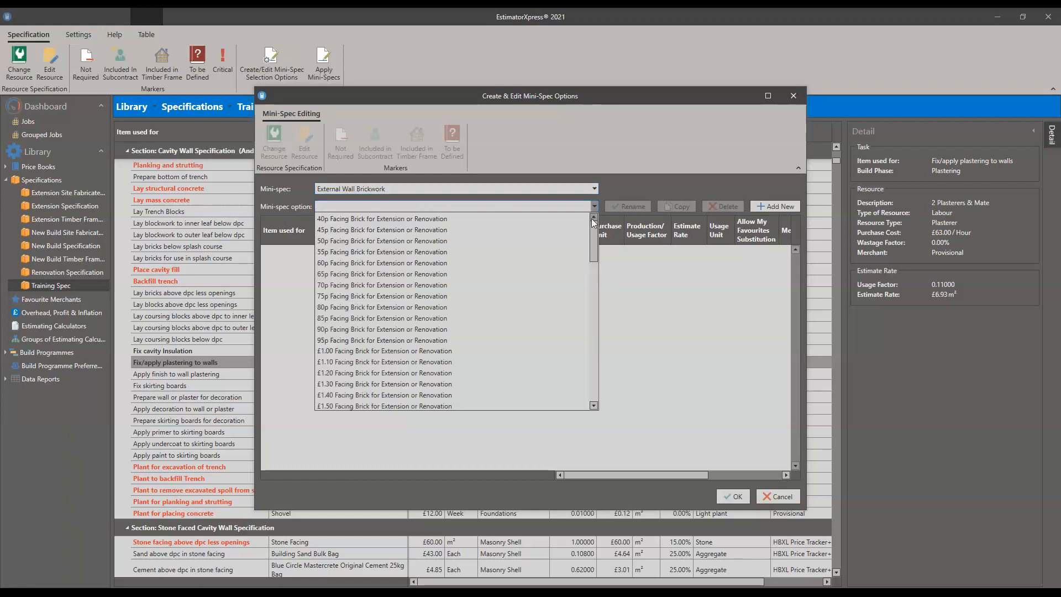
mouse_move(595, 227)
left_mouse_down()
mouse_move(598, 379)
mouse_move(602, 211)
left_mouse_up()
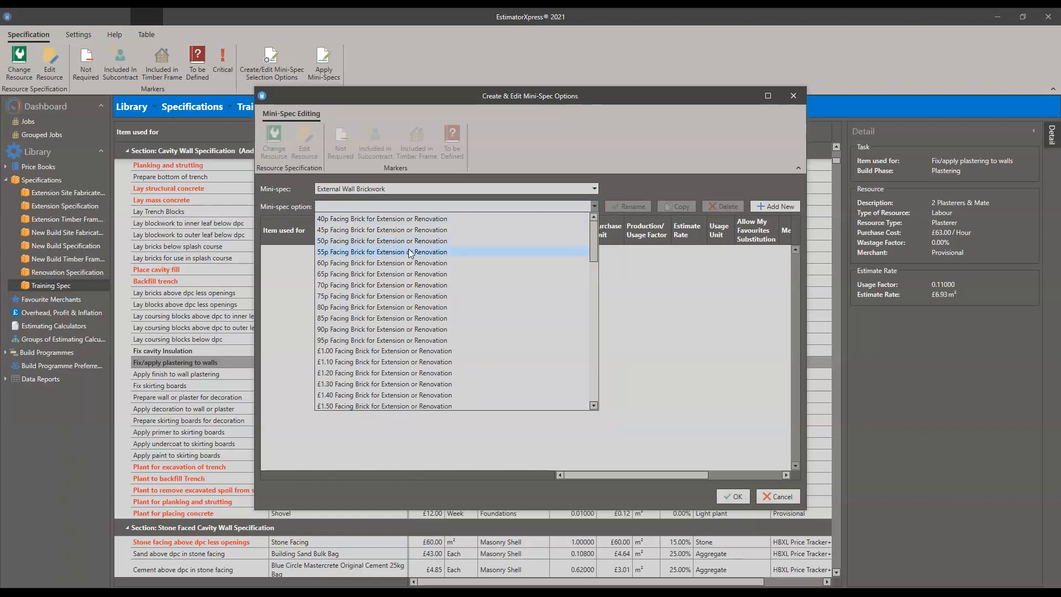
scroll(423, 263, "down", 4)
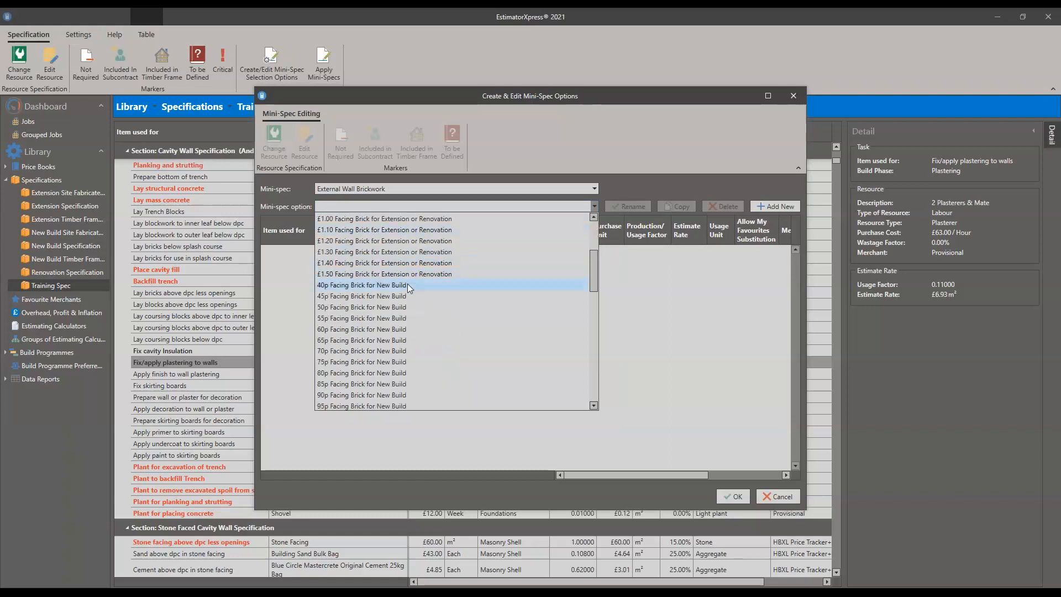
scroll(407, 296, "down", 1)
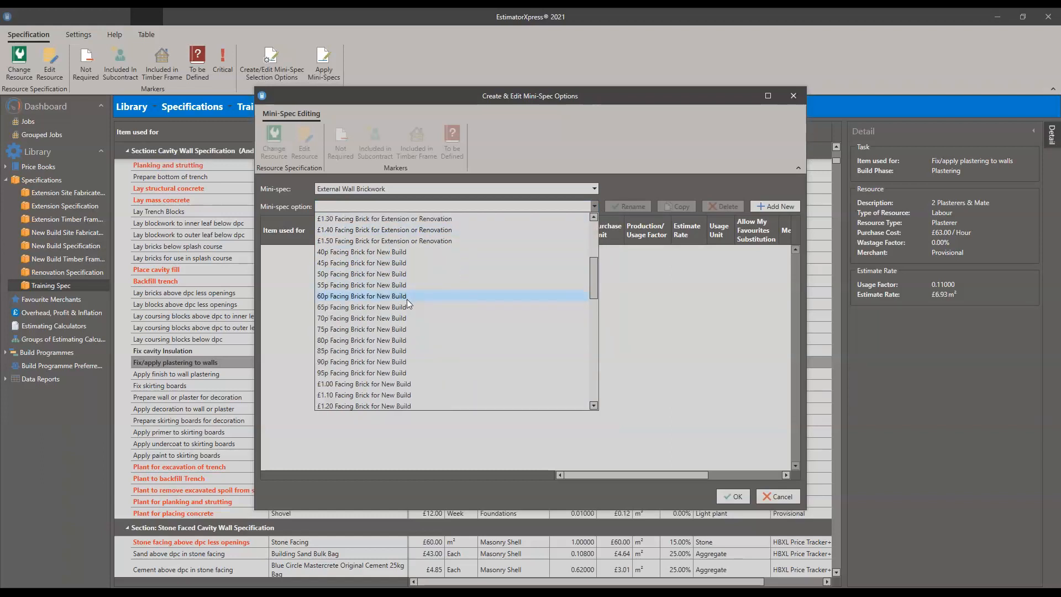
scroll(487, 298, "down", 1)
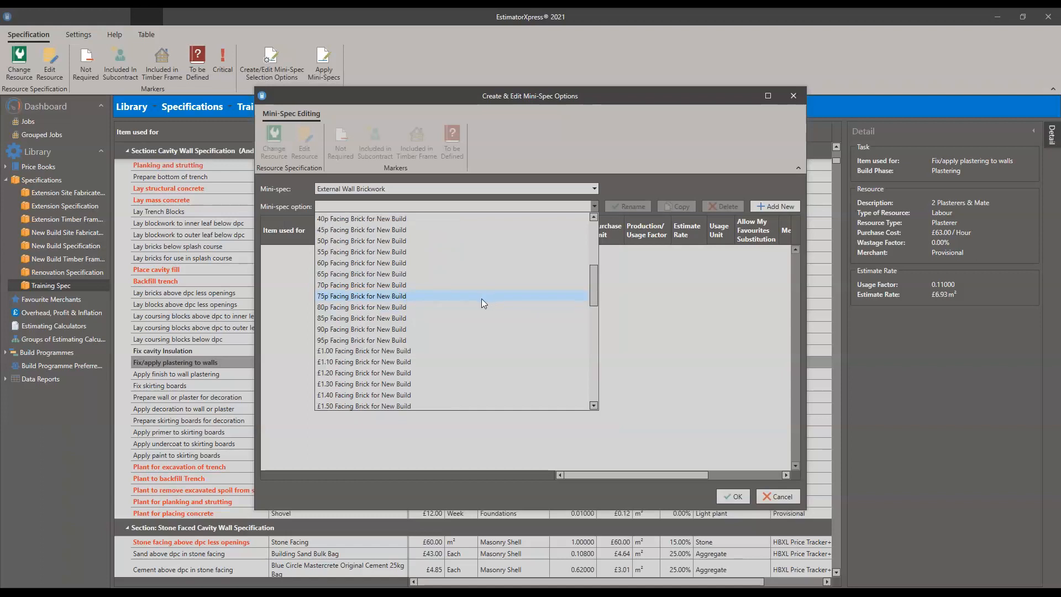
left_click(412, 306)
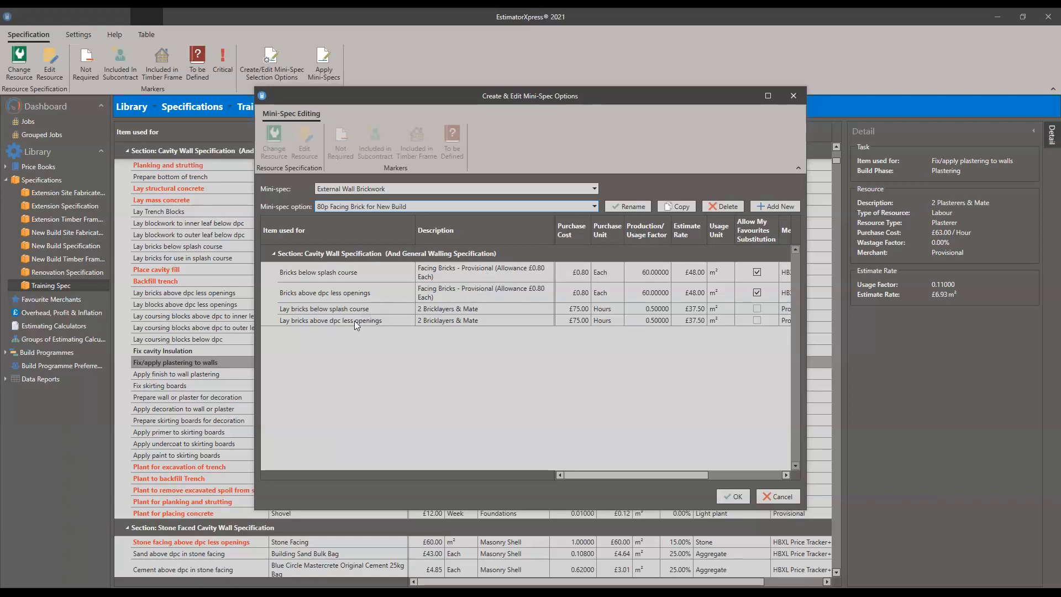
Review the usage factor workings of Lay bricks above dpc less openings in this mini-spec option, accepting the existing values.
left_click(605, 322)
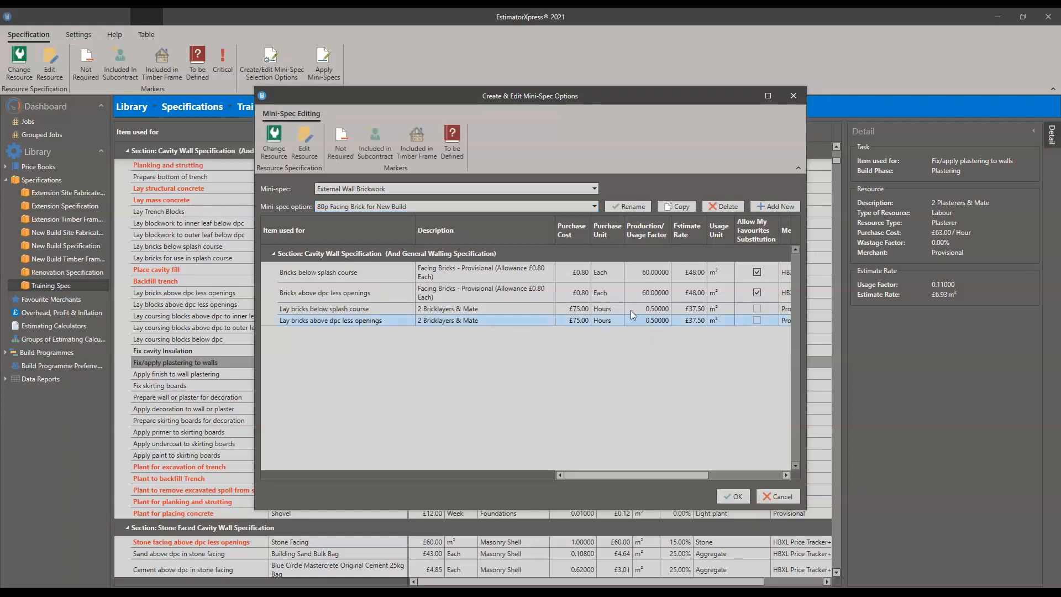
left_click(305, 143)
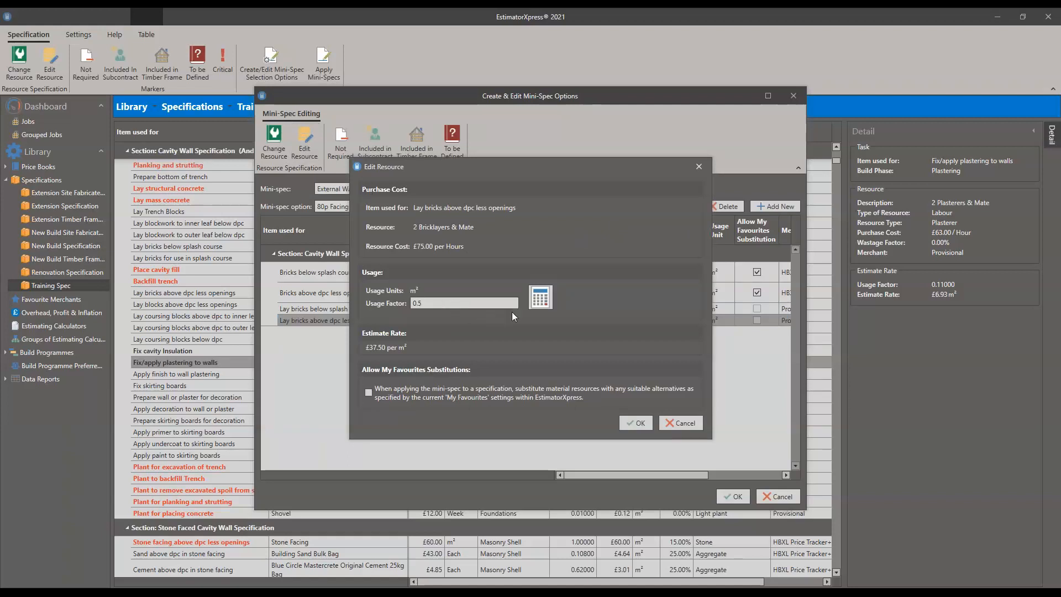
left_click(540, 297)
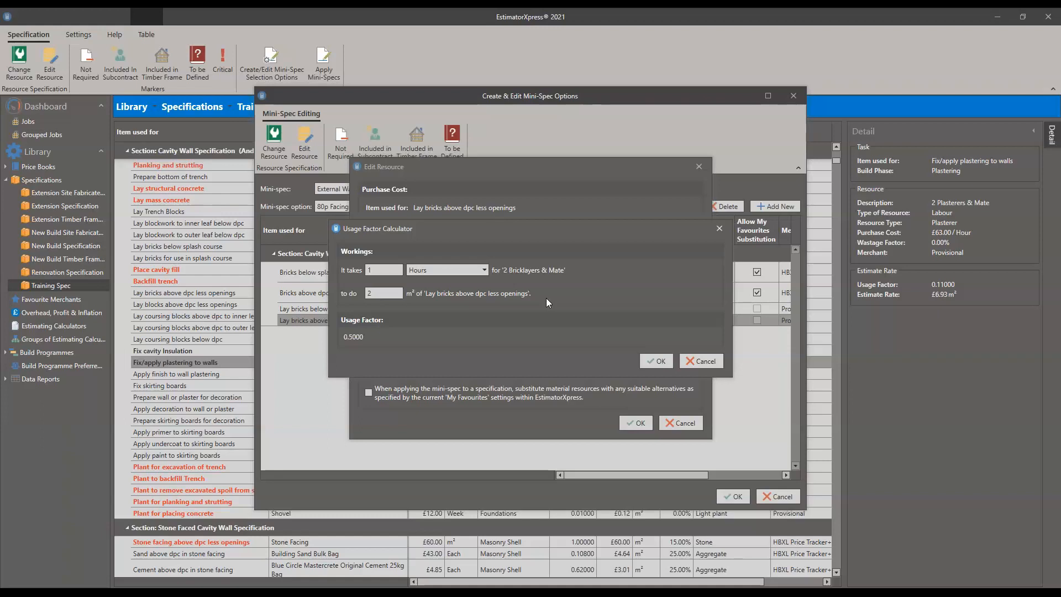
left_click(661, 362)
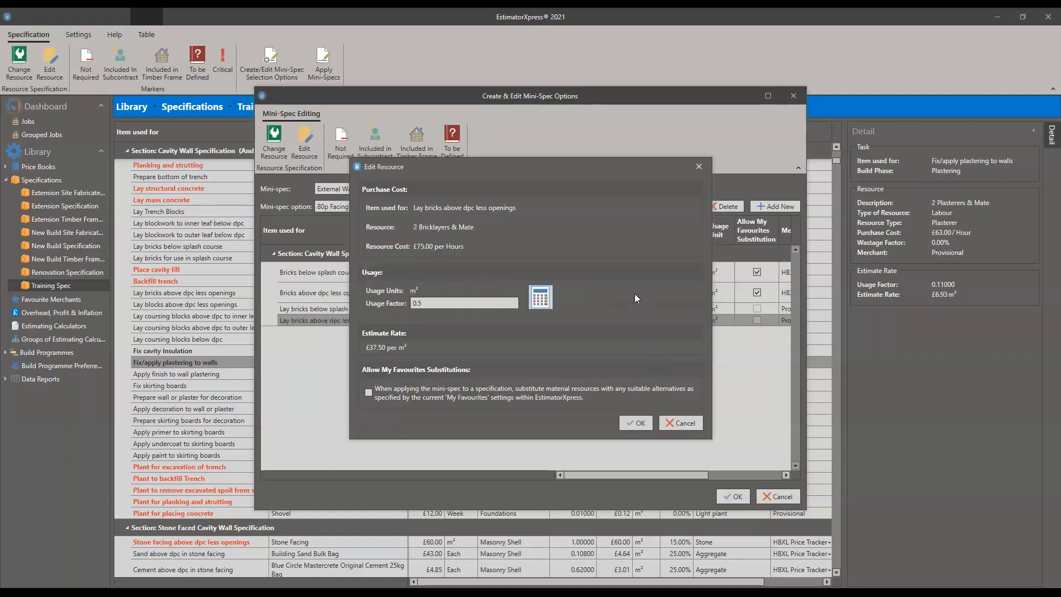
left_click(638, 425)
Switch to 85p Facing Brick for Extension or Renovation and review the Lay bricks above dpc less openings usage workings, accepting the existing values.
left_click(580, 206)
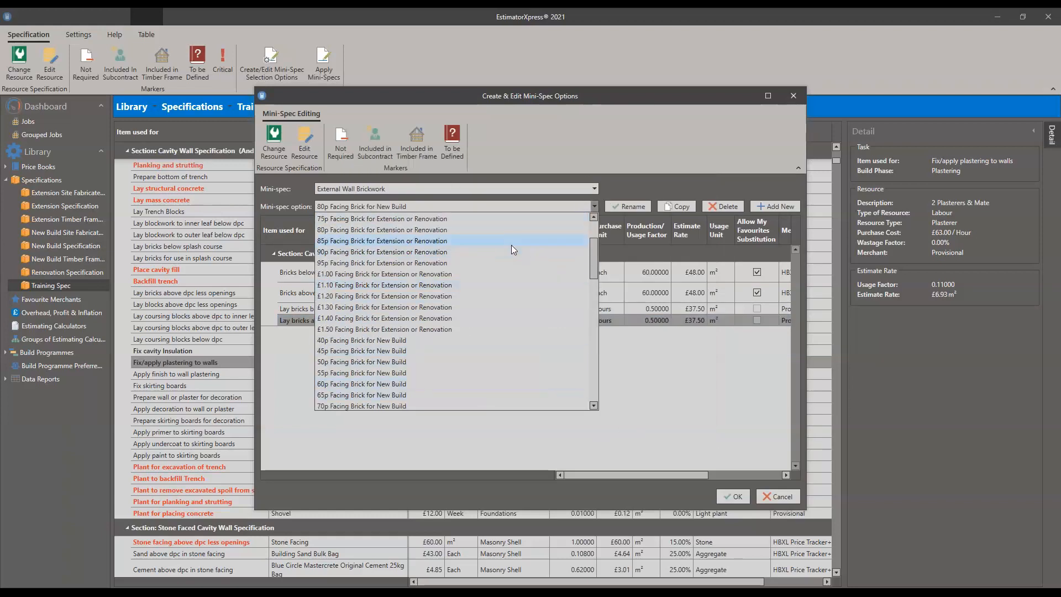
left_click(511, 242)
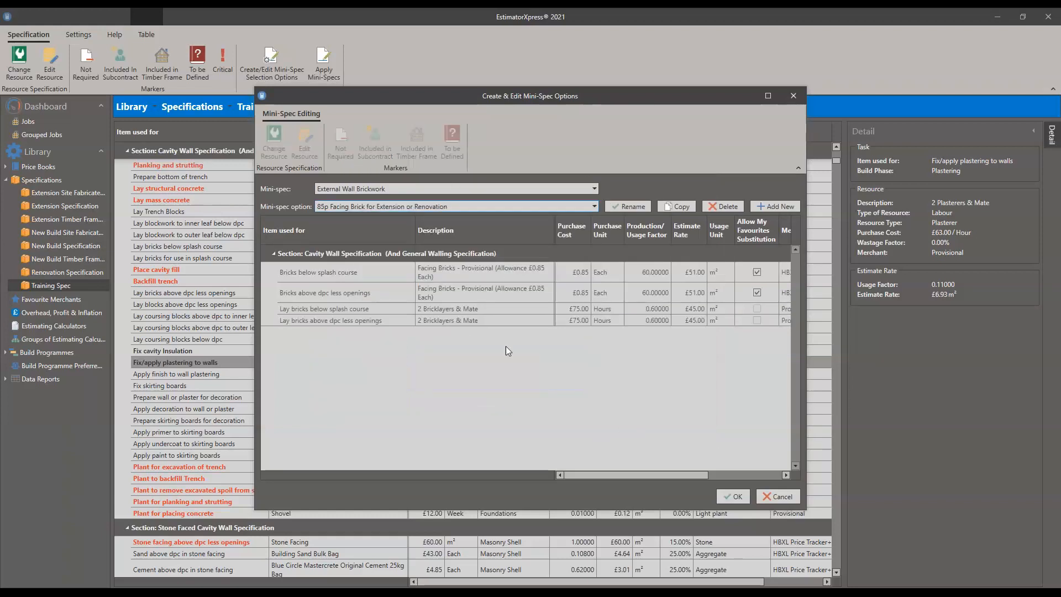
left_click(589, 307)
left_click(563, 324)
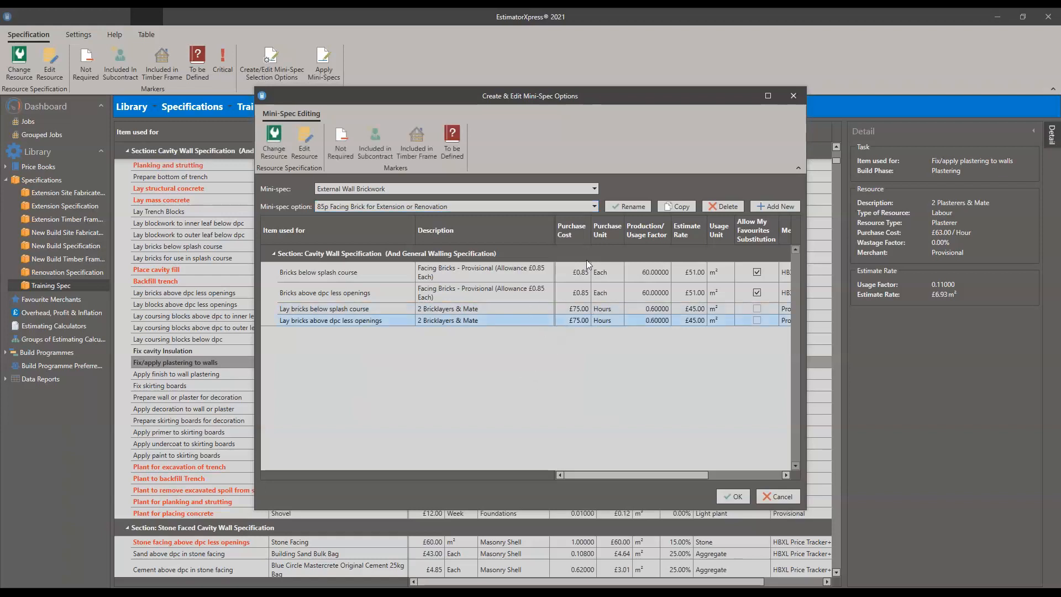
left_click(309, 140)
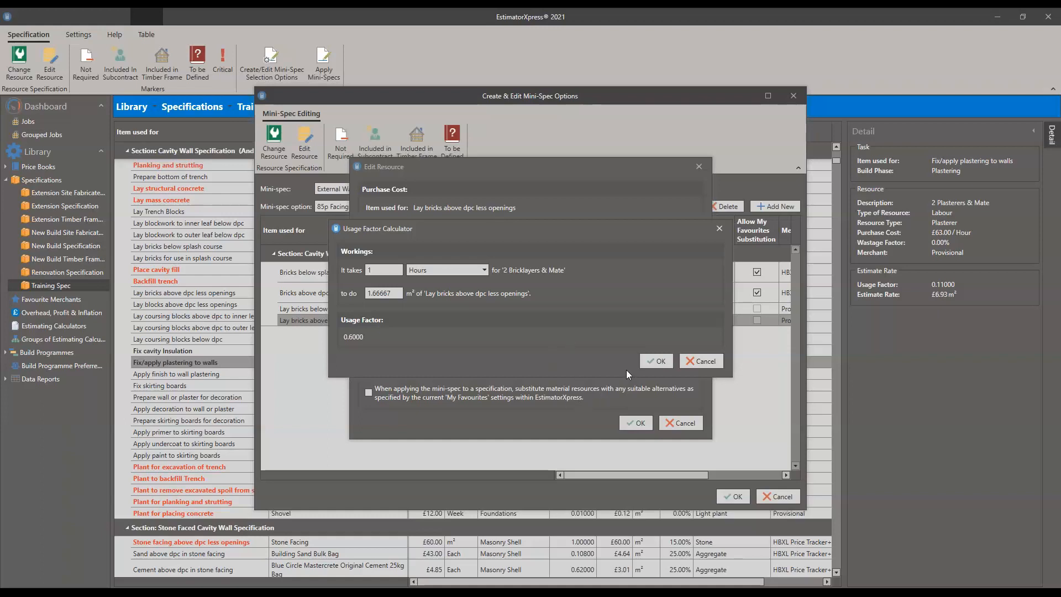
left_click(659, 369)
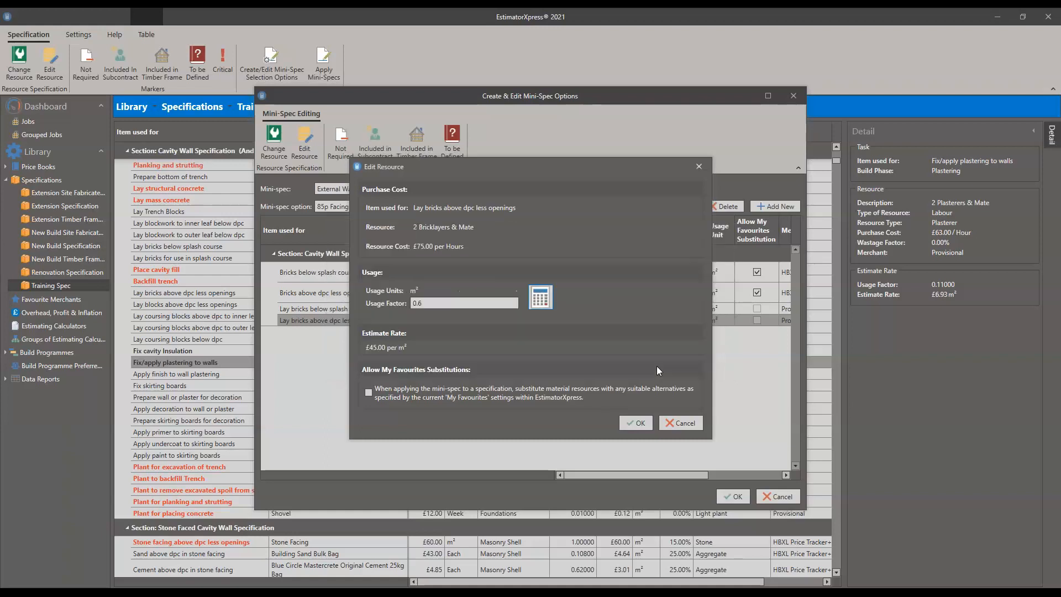
left_click(632, 424)
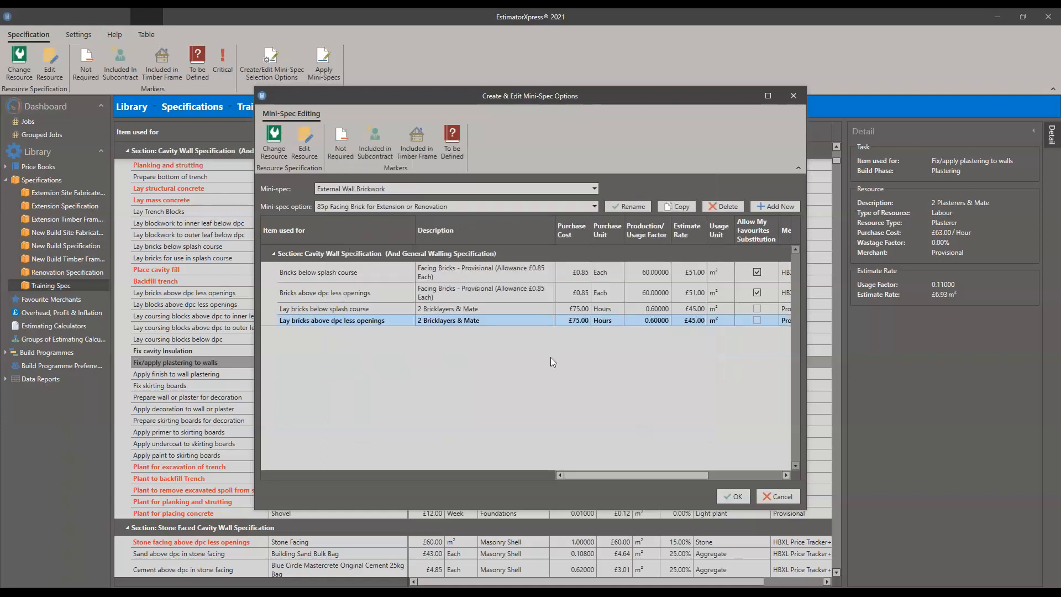
Switch to £1.40 Reclaimed Facing Brick for Extension or Renovation and review the Lay bricks below splash course usage workings, accepting the existing values.
left_click(594, 206)
scroll(503, 306, "down", 3)
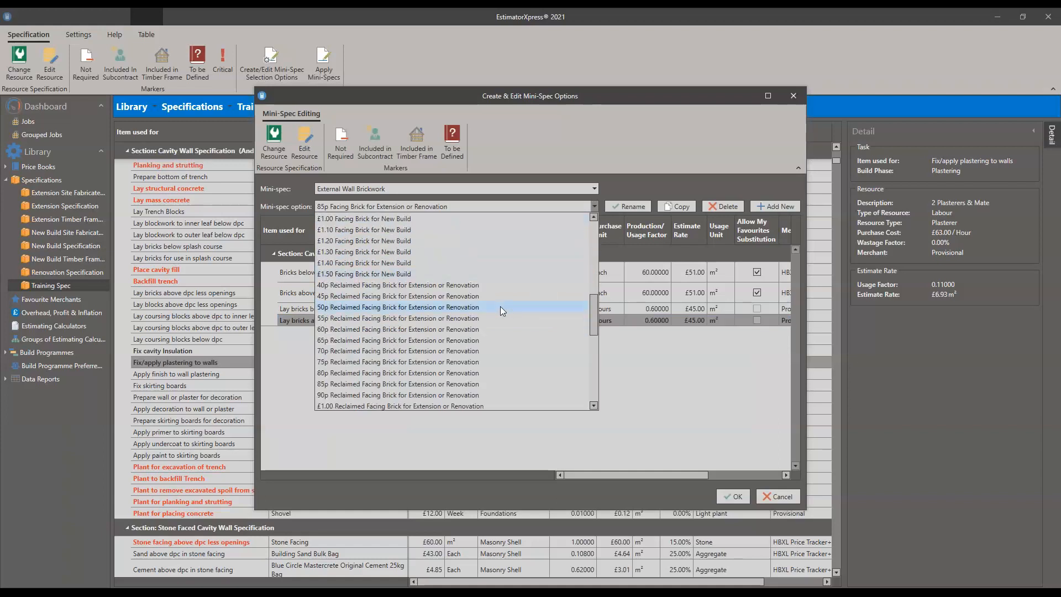
scroll(499, 306, "down", 4)
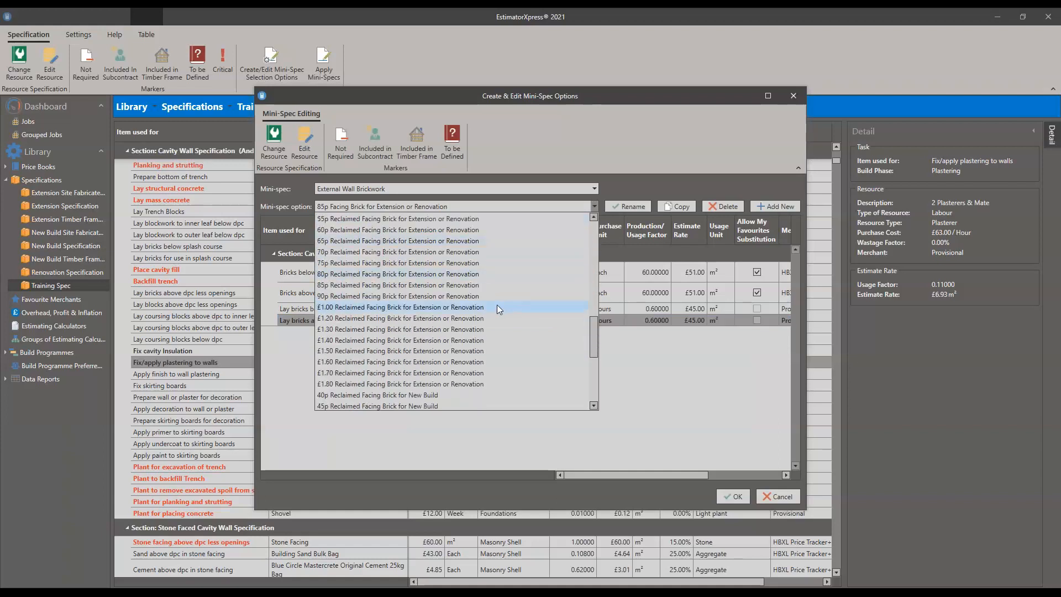
left_click(494, 302)
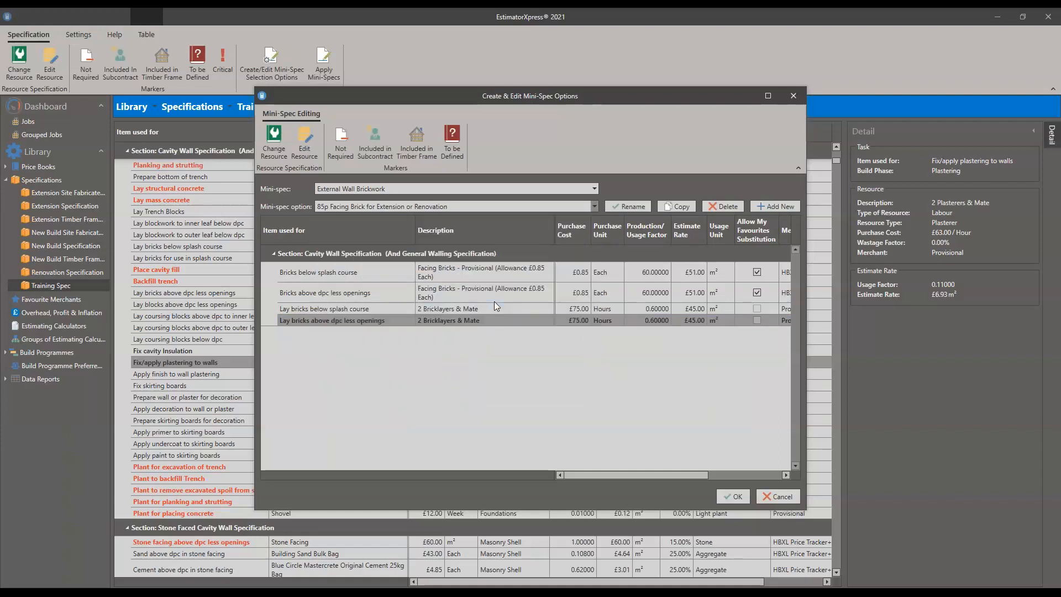
left_click(527, 309)
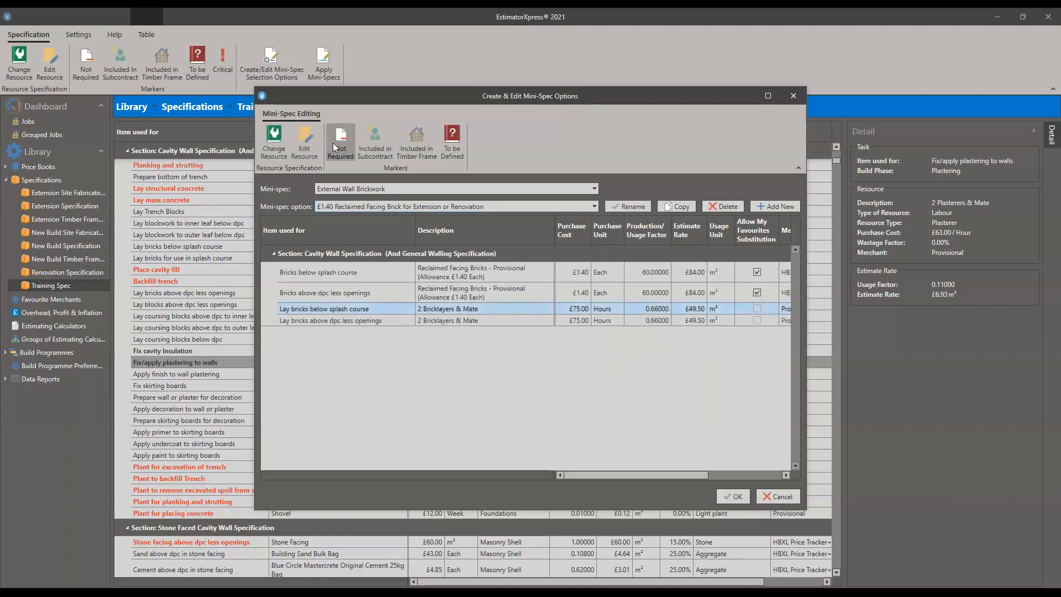
left_click(296, 141)
left_click(539, 295)
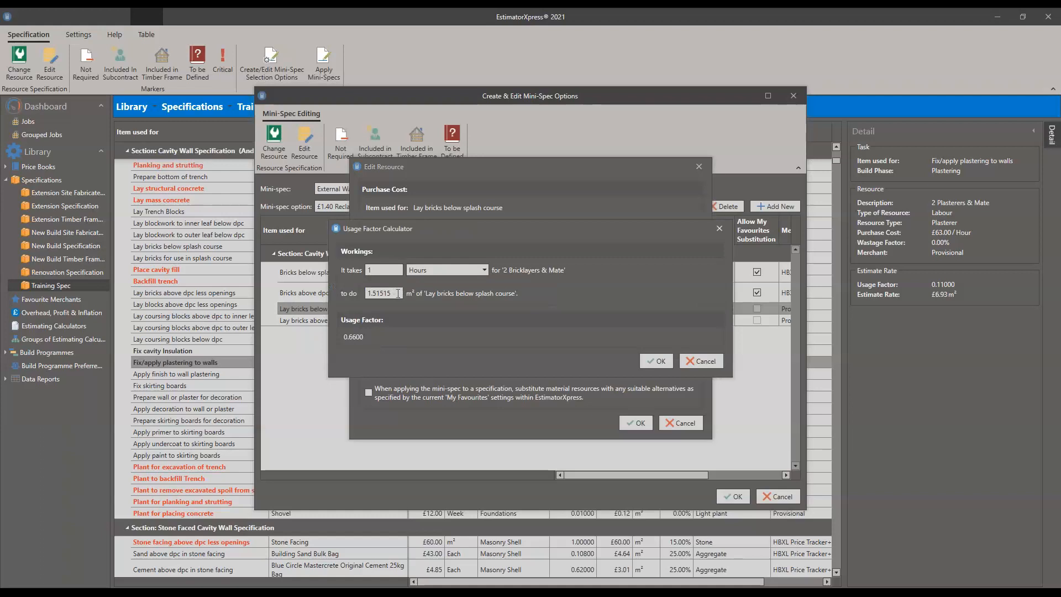
left_click(656, 360)
left_click(635, 423)
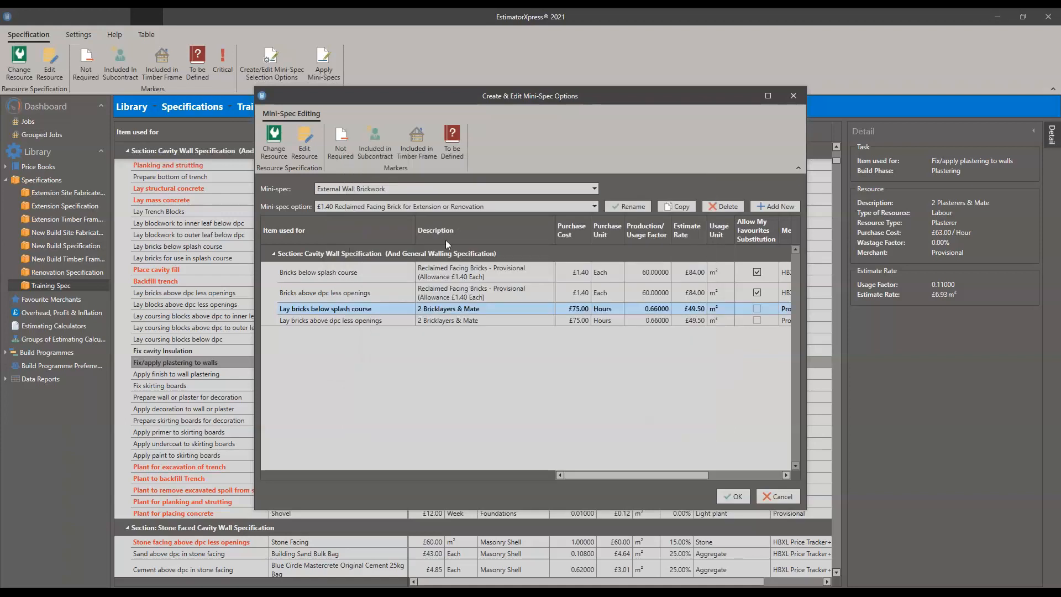
Switch to £1.50 Reclaimed Facing Brick for Extension or Renovation and review the Lay bricks above dpc less openings usage workings, accepting the existing values.
left_click(594, 207)
left_click(461, 230)
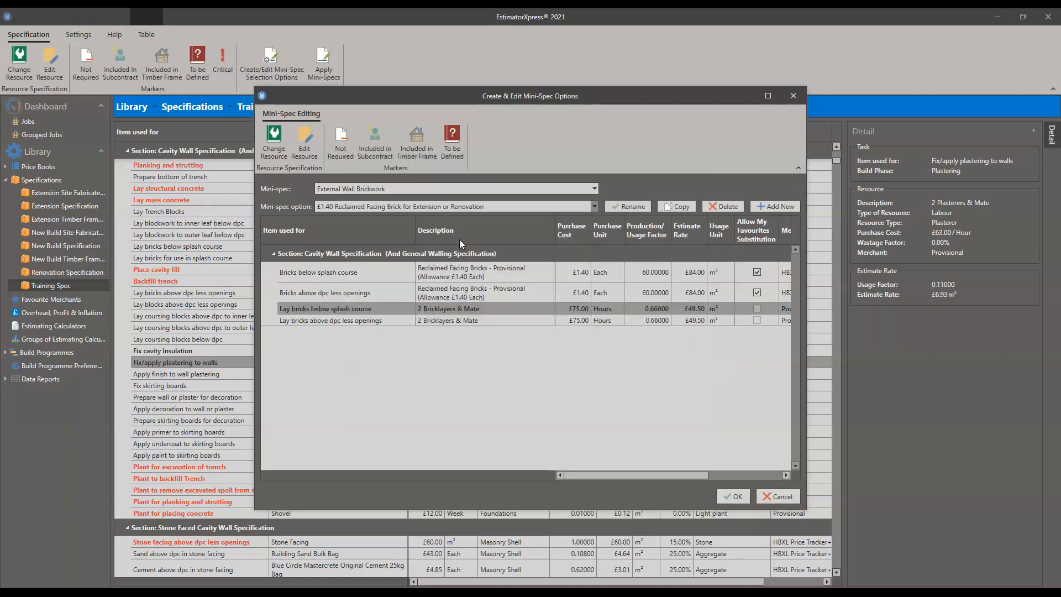
left_click(512, 319)
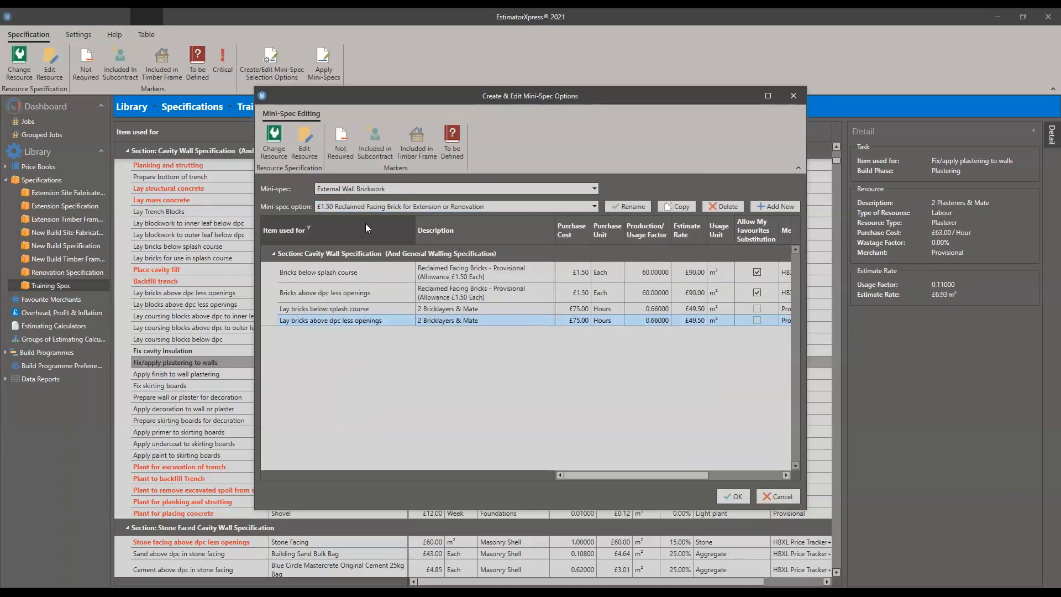
left_click(304, 141)
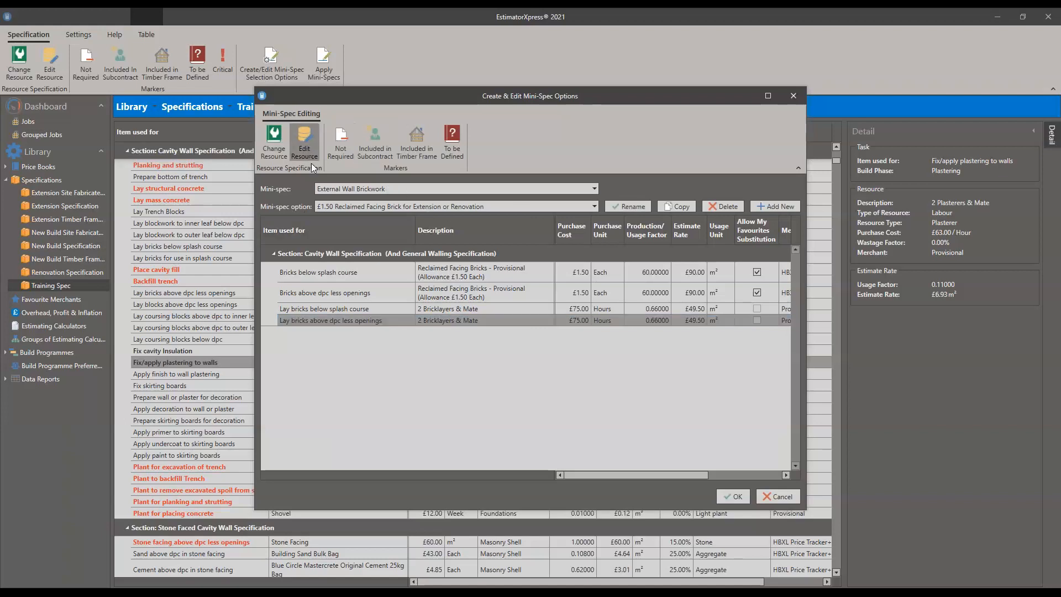
left_click(541, 298)
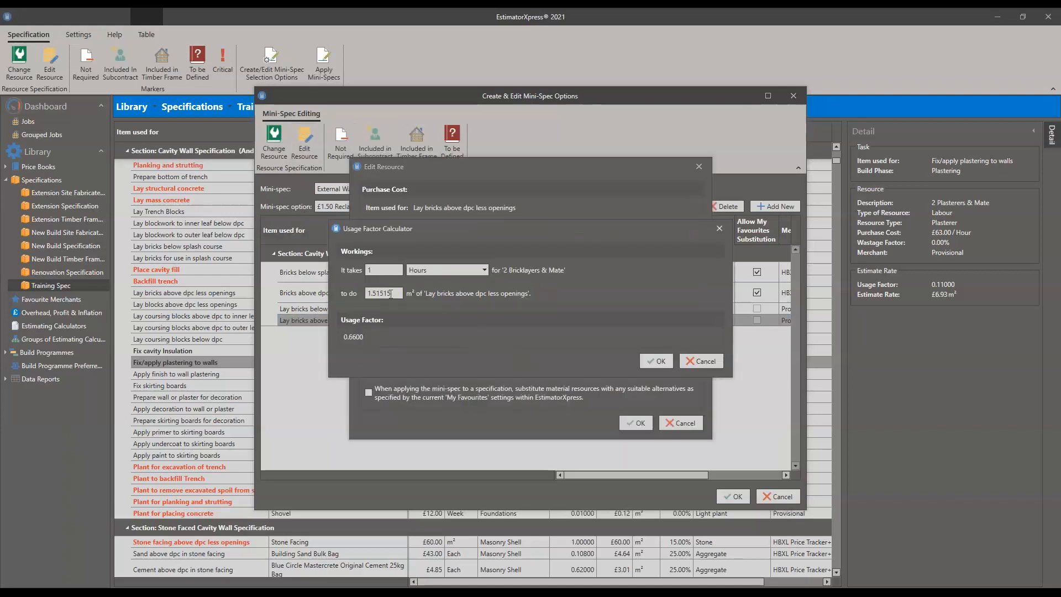
left_click(659, 361)
left_click(638, 421)
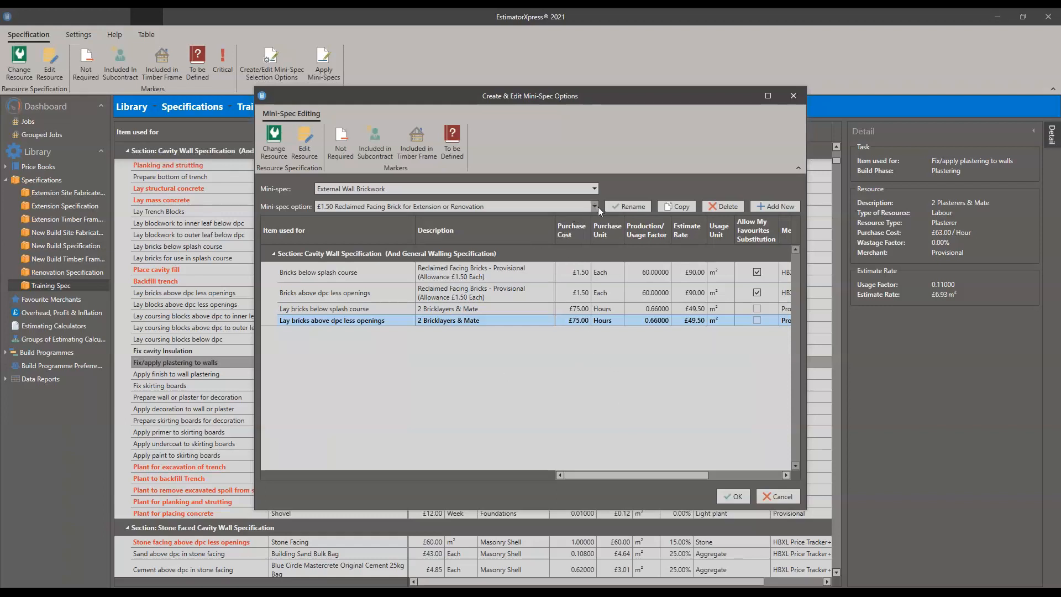
Switch to the Roof Tiling mini-spec and display its Plain Tile for Extension or Renovation option.
left_click(595, 188)
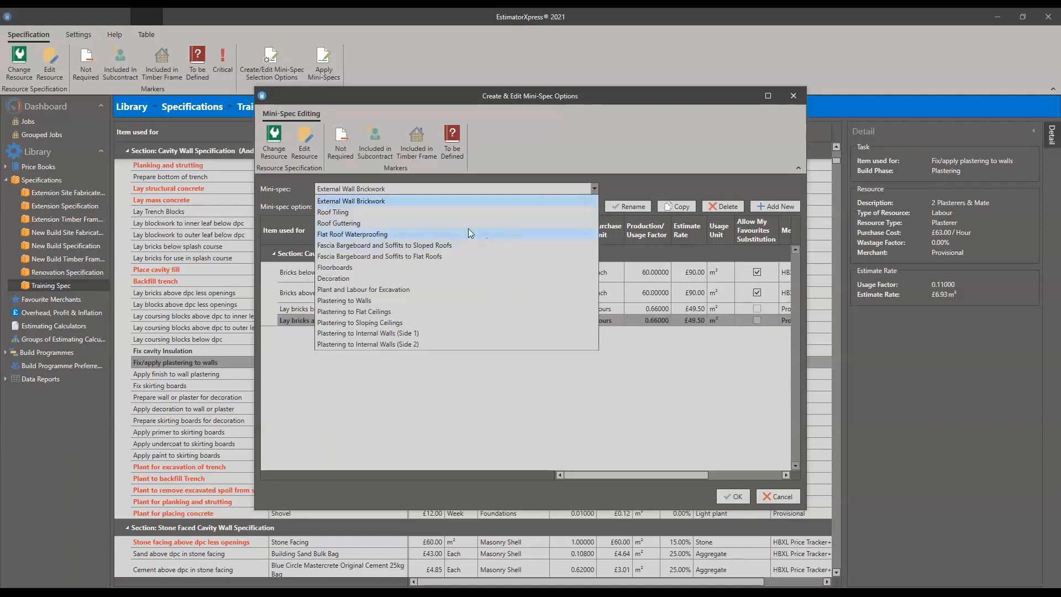
left_click(374, 211)
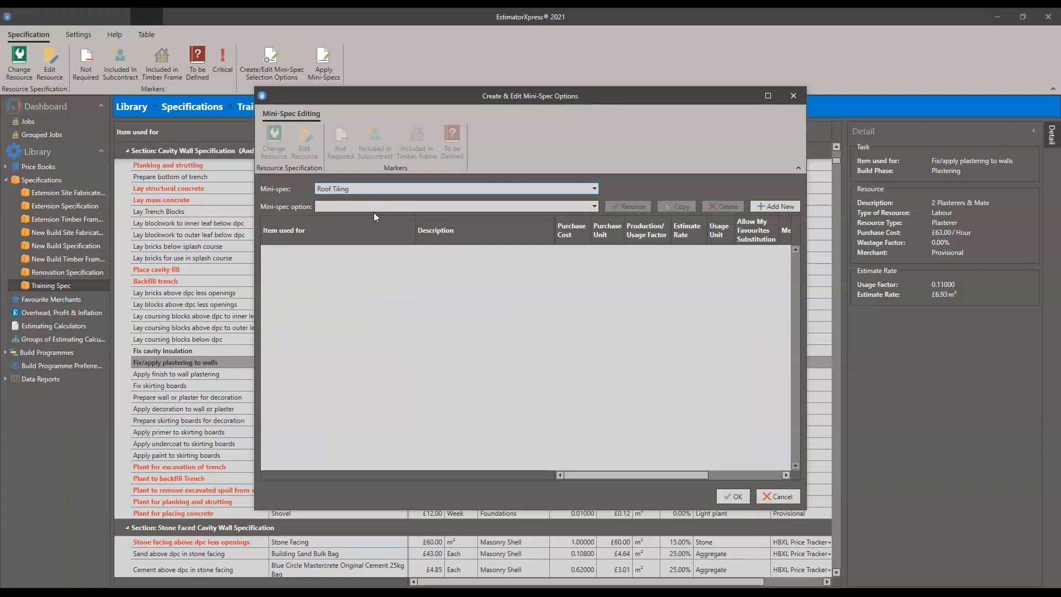
left_click(596, 208)
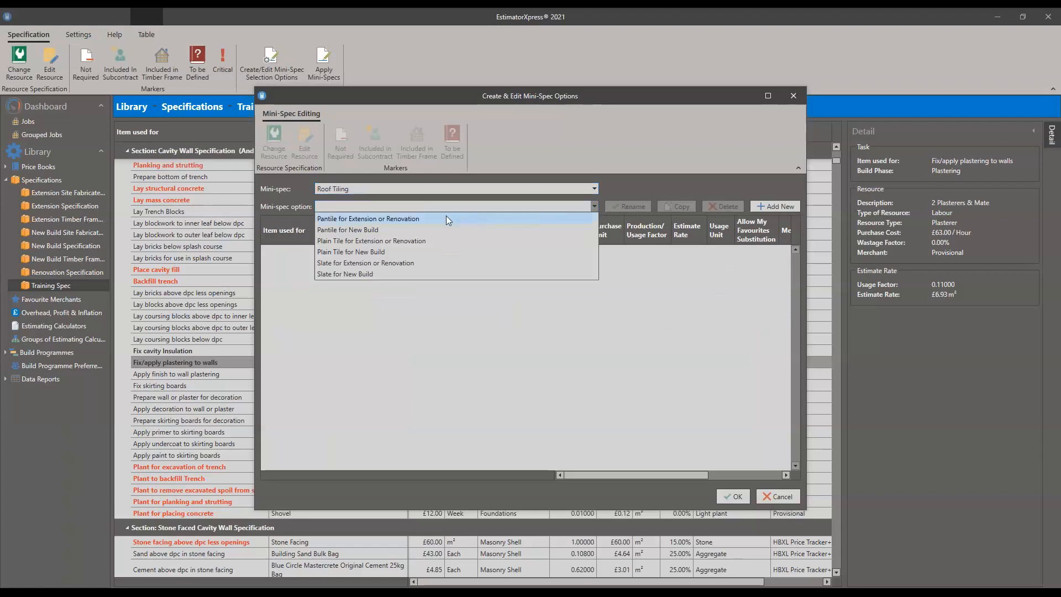
left_click(376, 241)
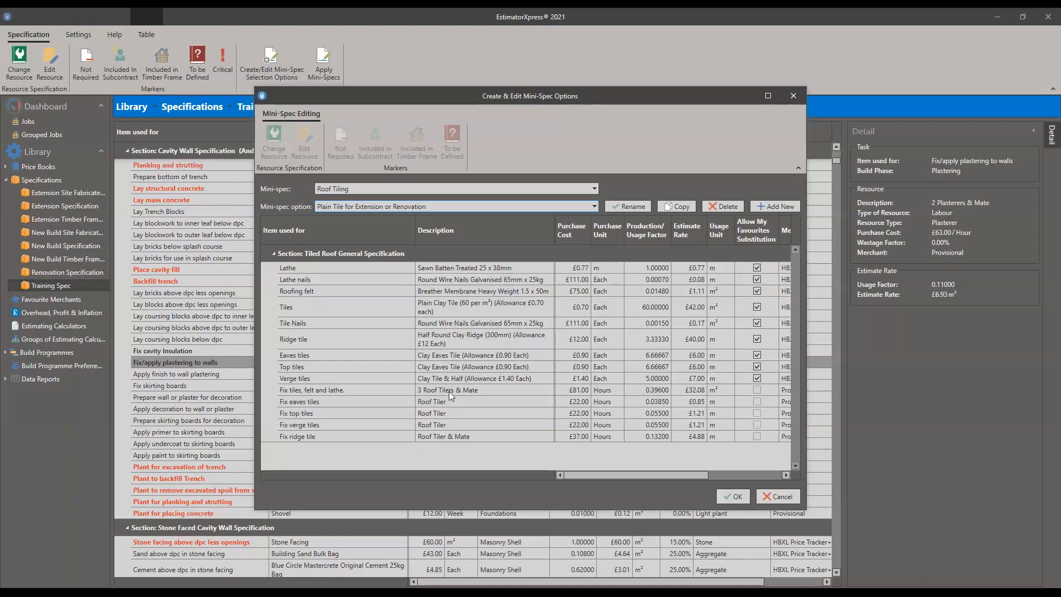
Display the Pantile for Extension or Renovation option of Roof Tiling and examine its Eaves tiles and Top tiles items.
left_click(589, 207)
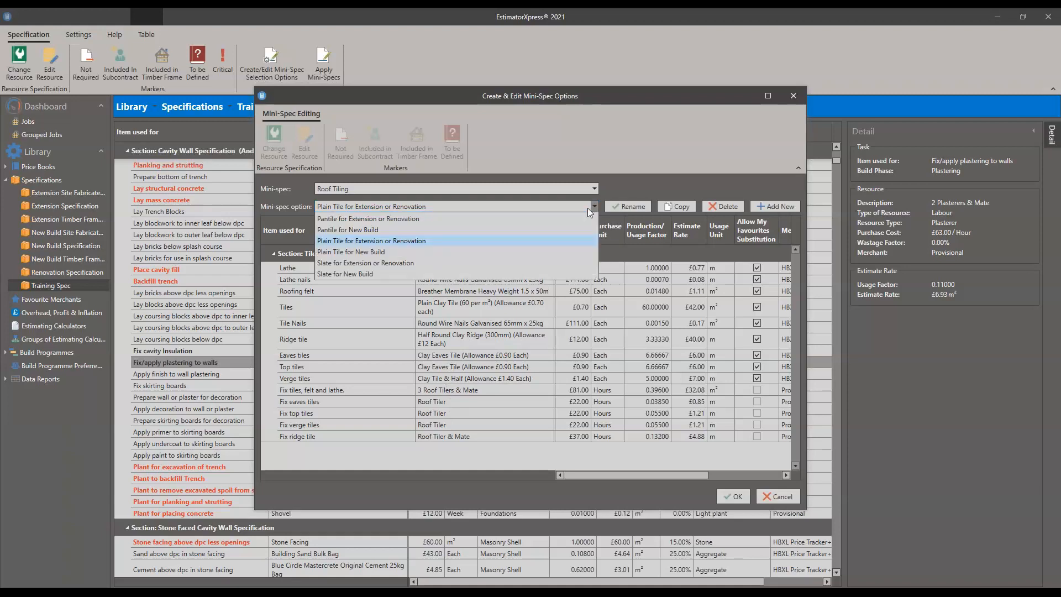
left_click(499, 215)
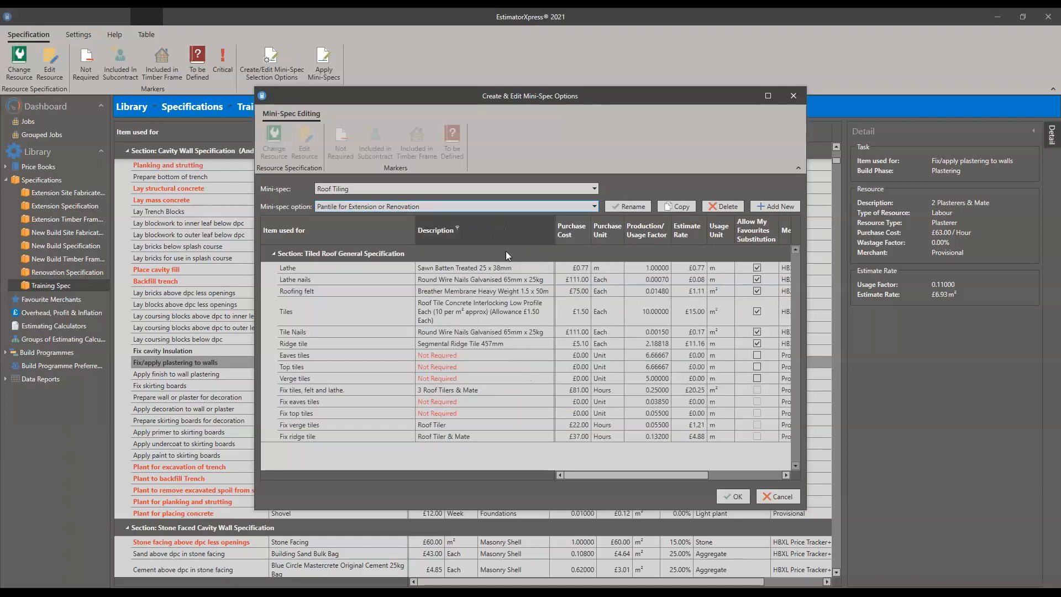
left_click(463, 353)
left_click(469, 367)
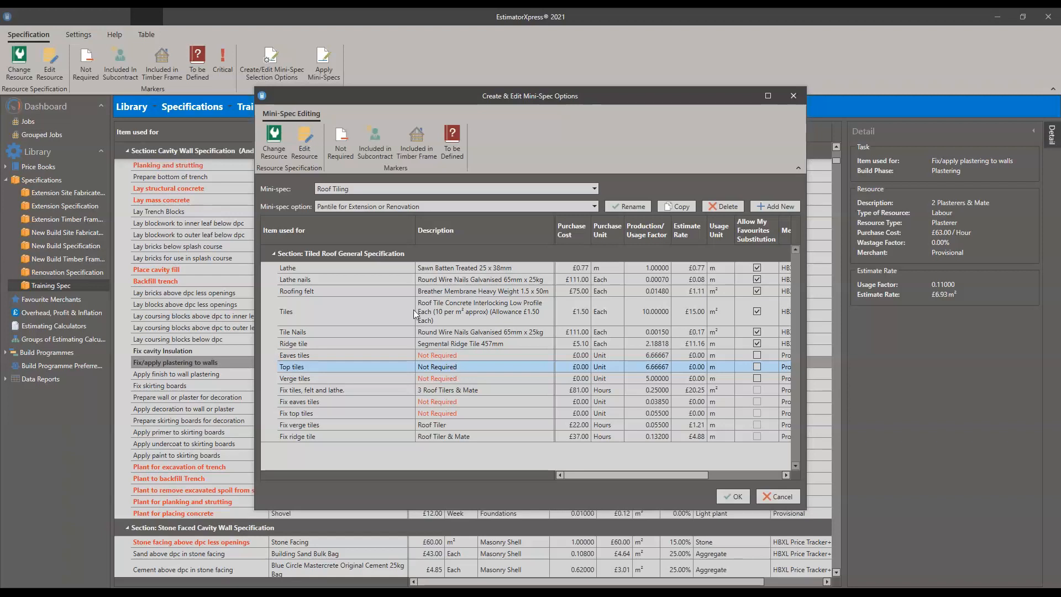
left_click(598, 205)
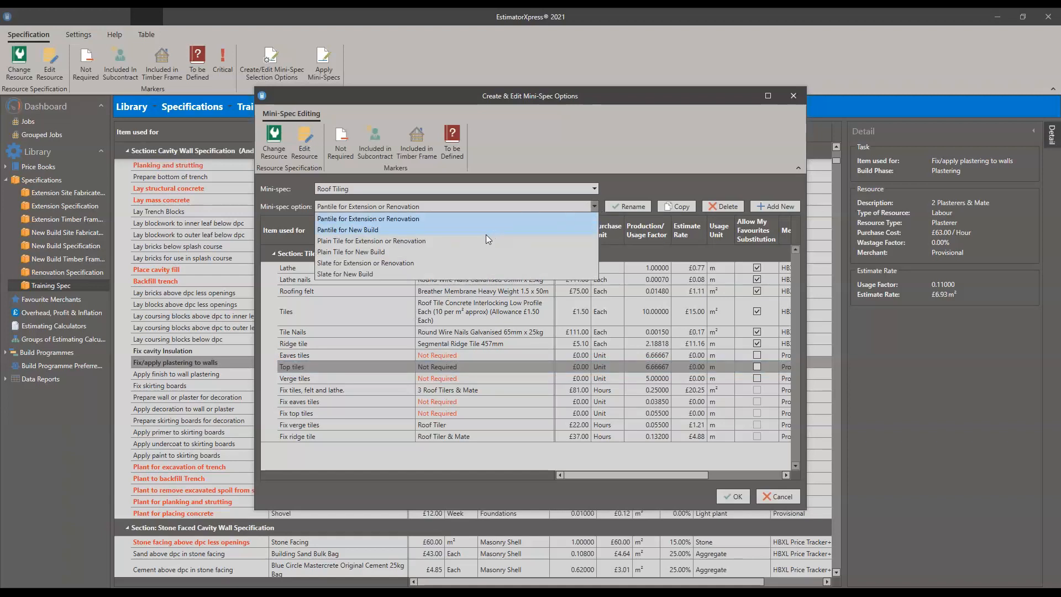
left_click(558, 217)
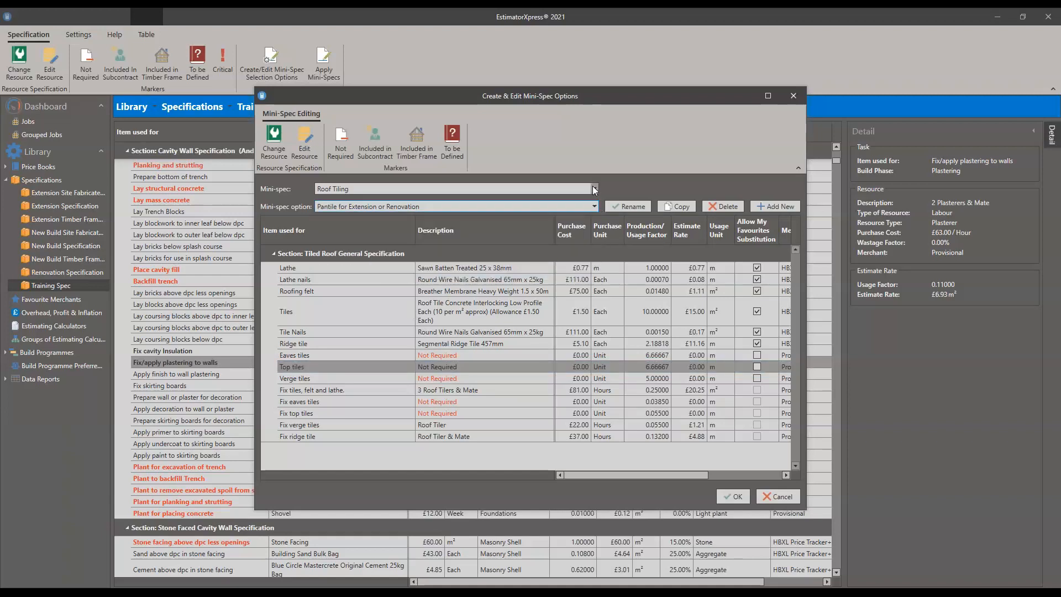
Switch to the Flat Roof Waterproofing mini-spec and display its Basic Felt Torch-on to Extension or Renovation option.
left_click(595, 189)
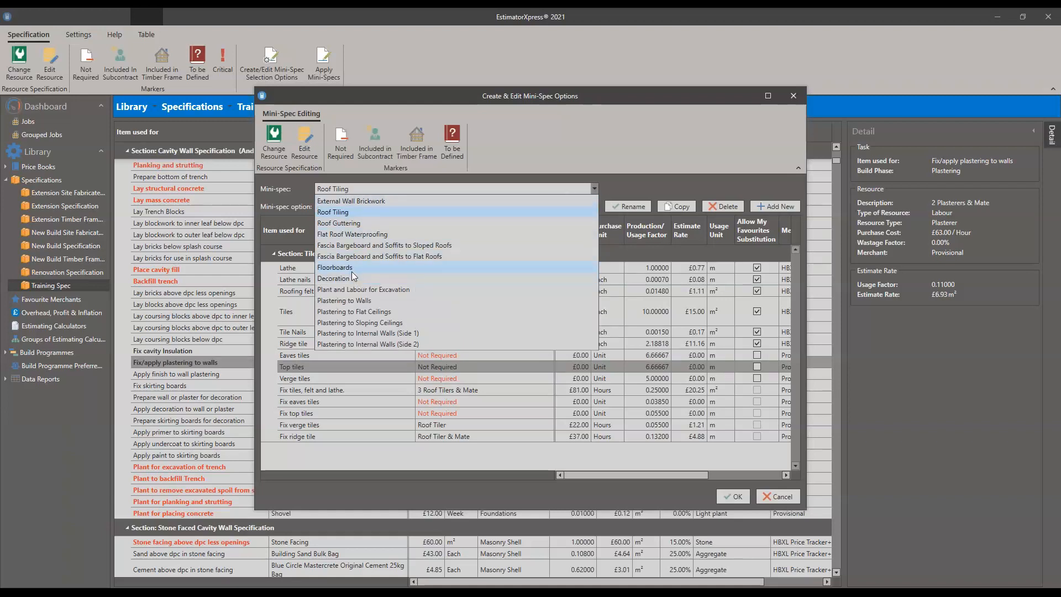
left_click(359, 234)
left_click(591, 204)
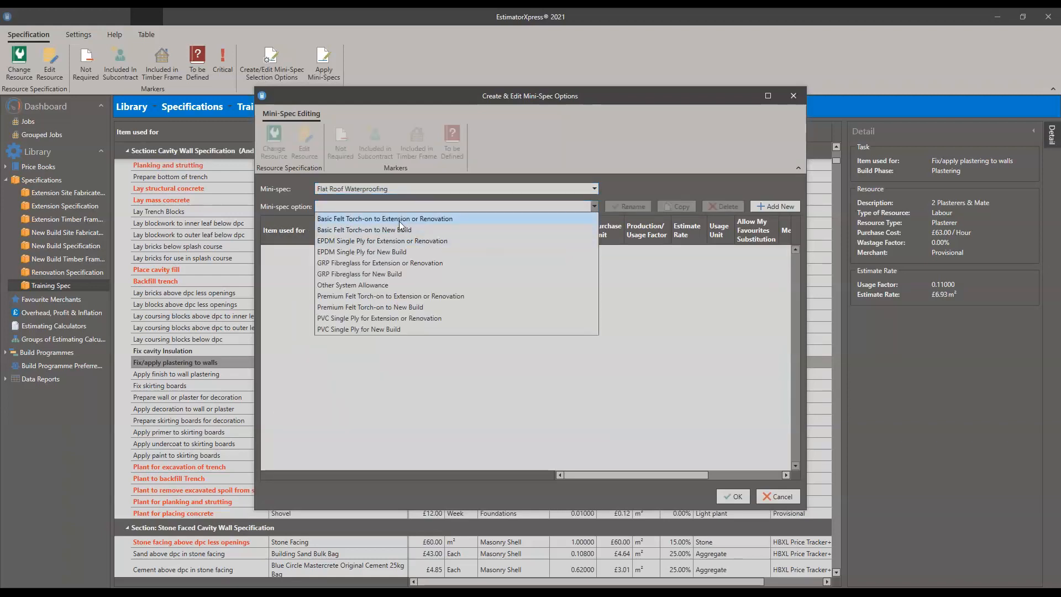
left_click(379, 220)
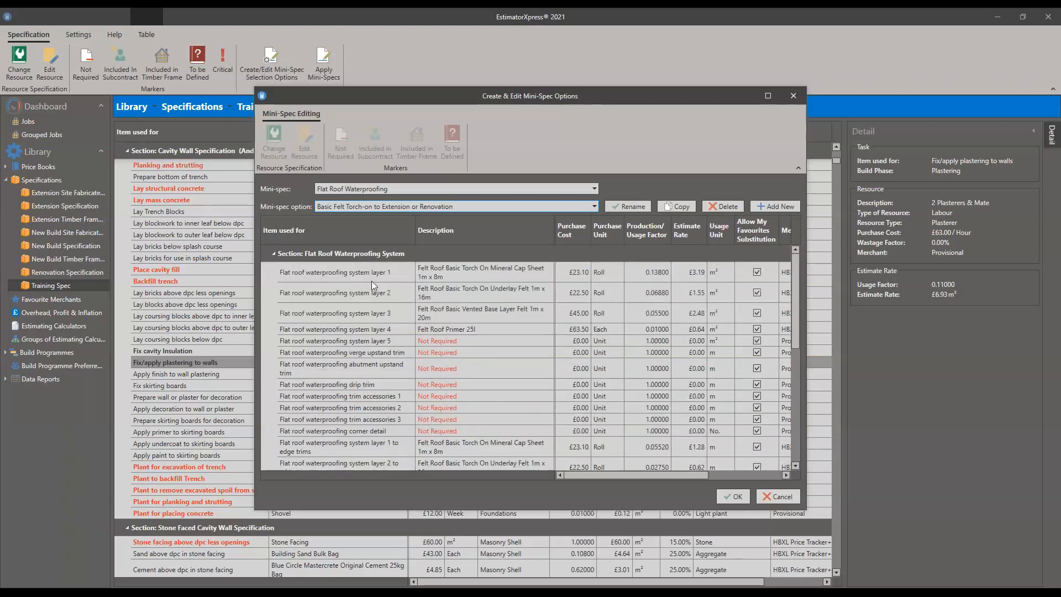
Display the Premium Felt Torch-on to Extension or Renovation option and look through its materials, labour and plant resources.
left_click(595, 206)
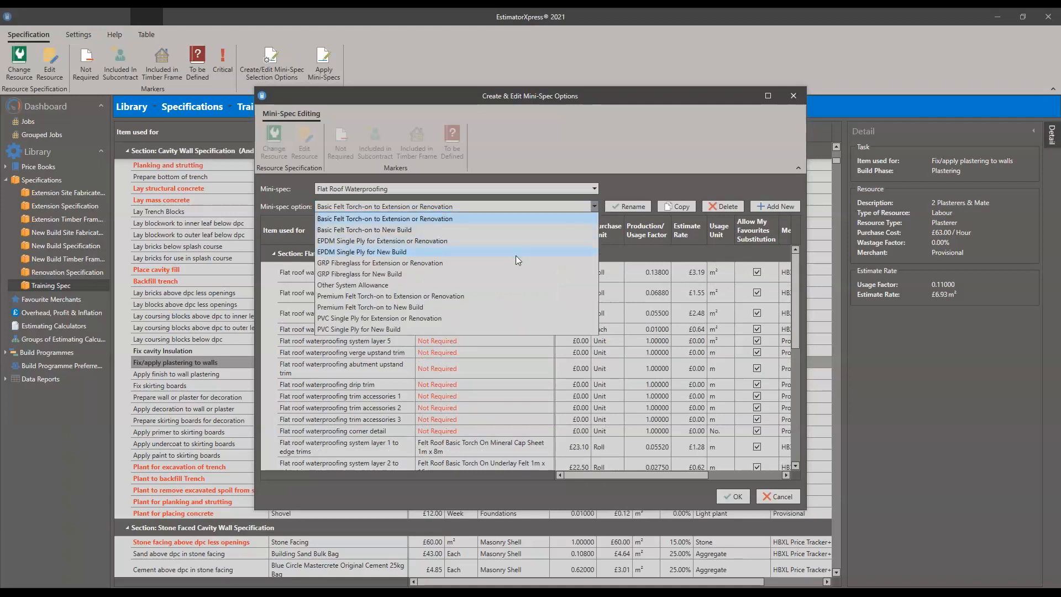
left_click(396, 297)
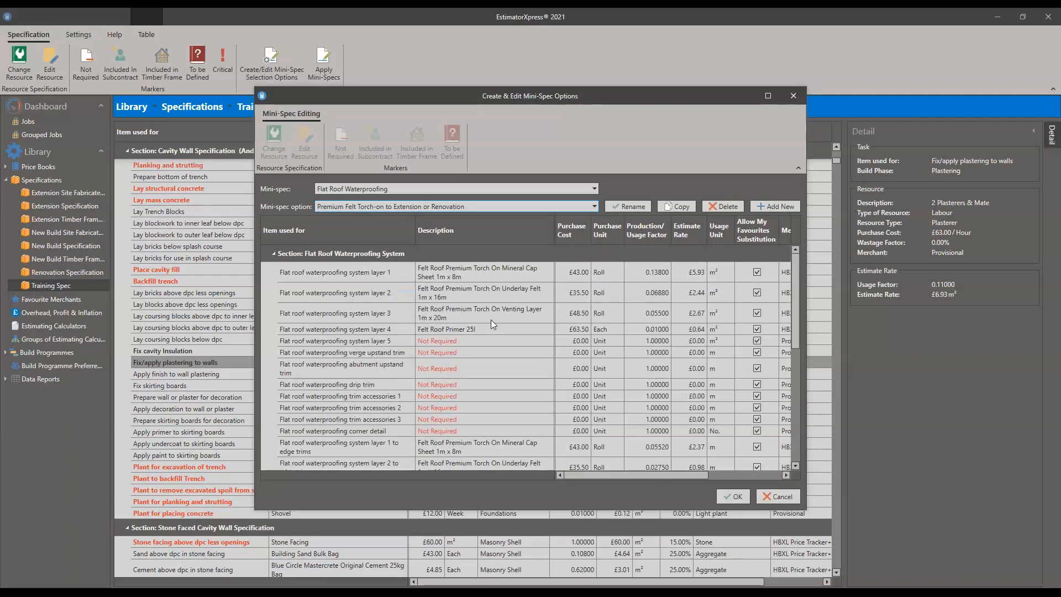
scroll(489, 317, "down", 5)
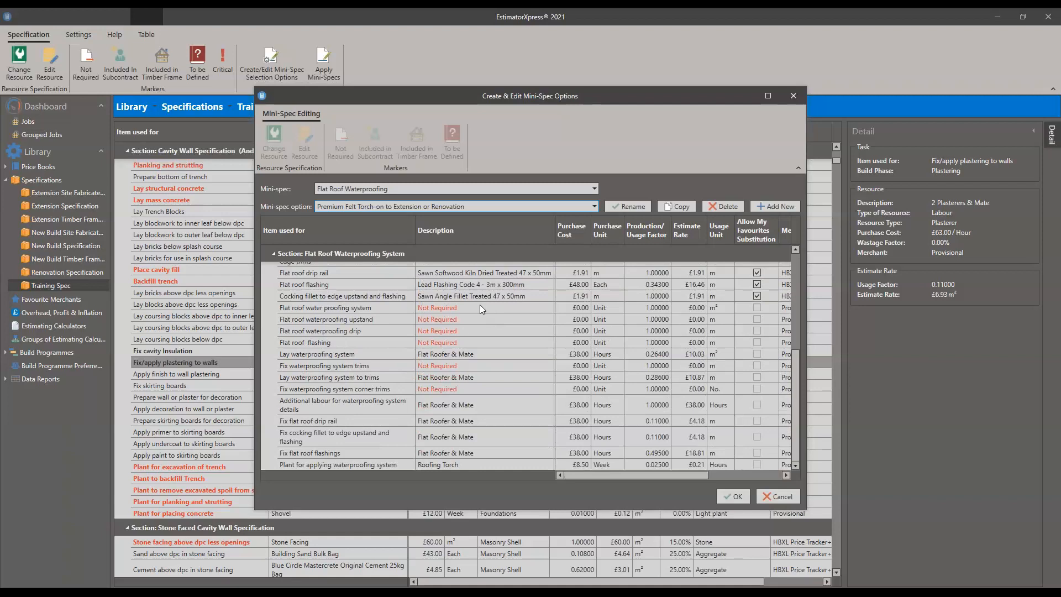
Switch to the Decoration mini-spec and look through the sections of its NO Decoration All Resources set to Not Required option.
left_click(595, 191)
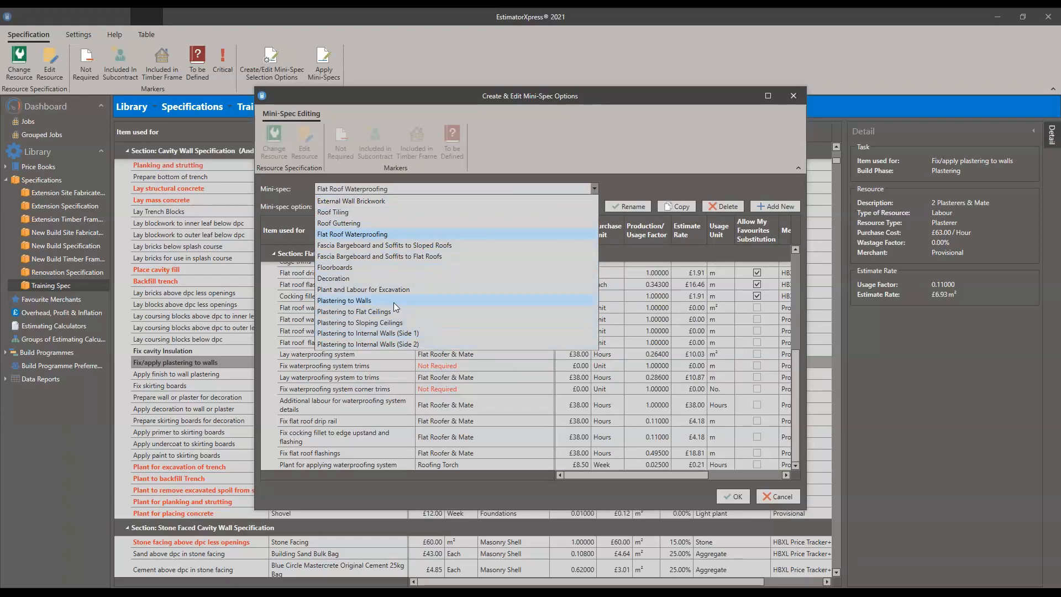
left_click(363, 277)
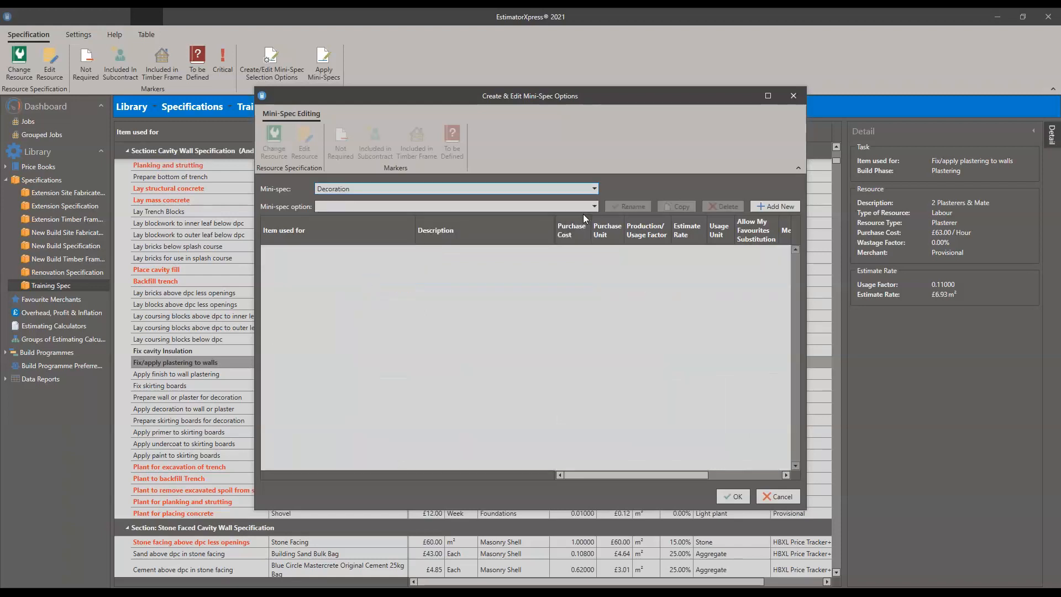
left_click(596, 206)
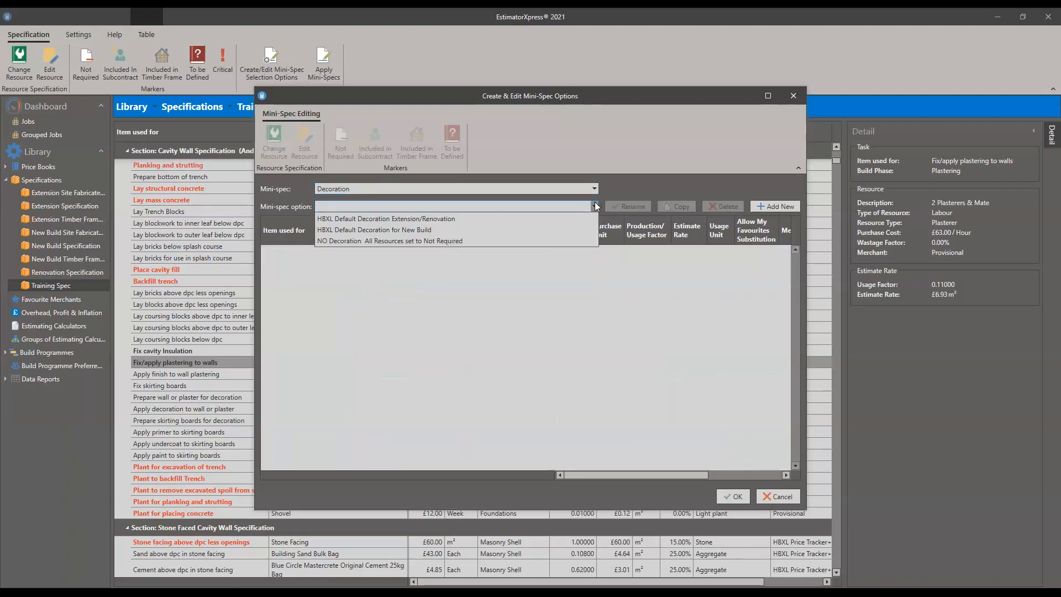
left_click(398, 240)
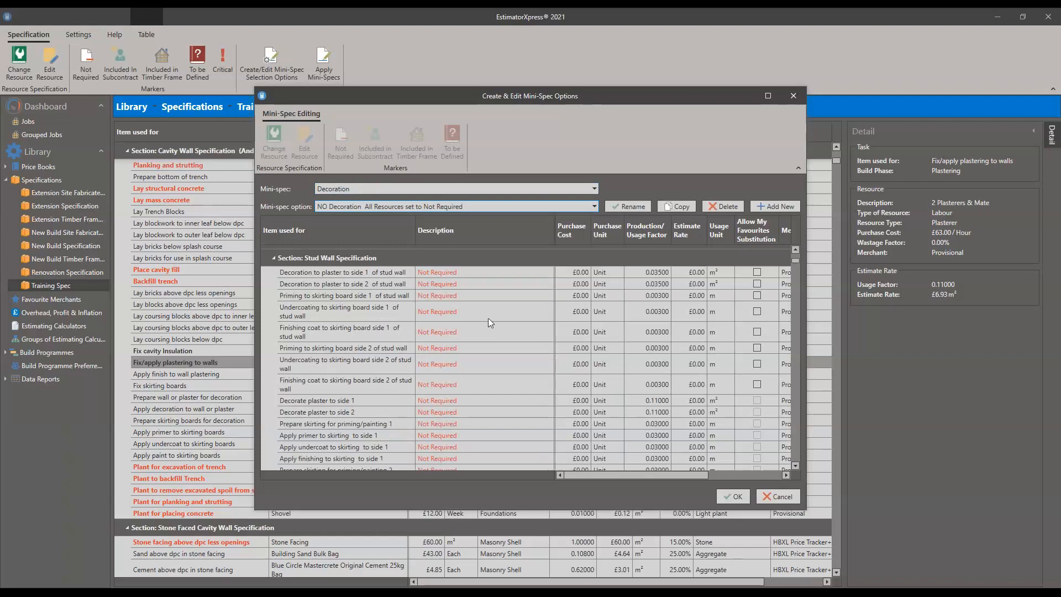
scroll(489, 319, "down", 10)
scroll(489, 317, "down", 6)
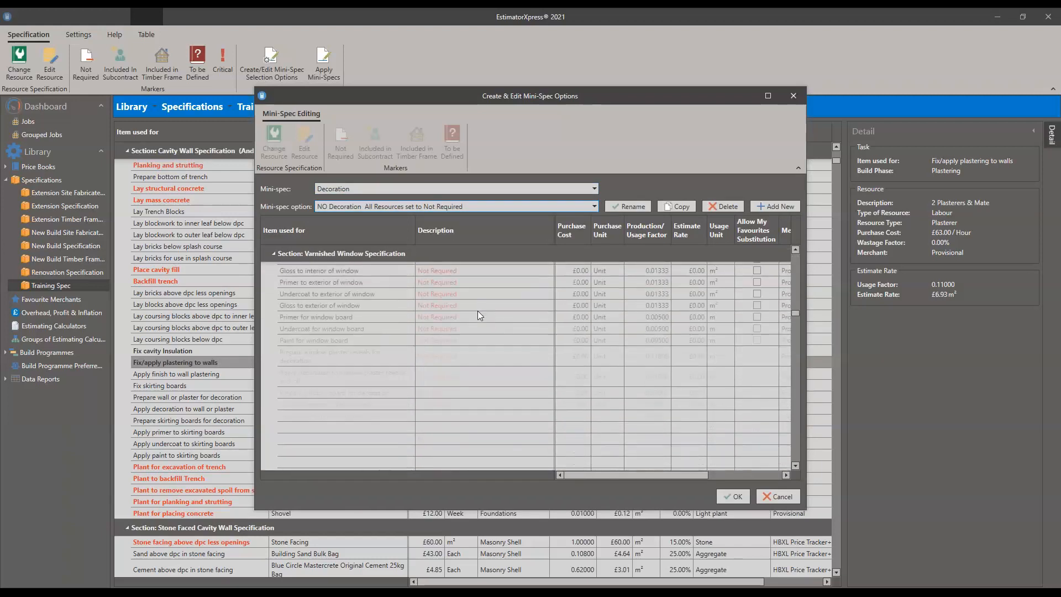
scroll(478, 313, "down", 3)
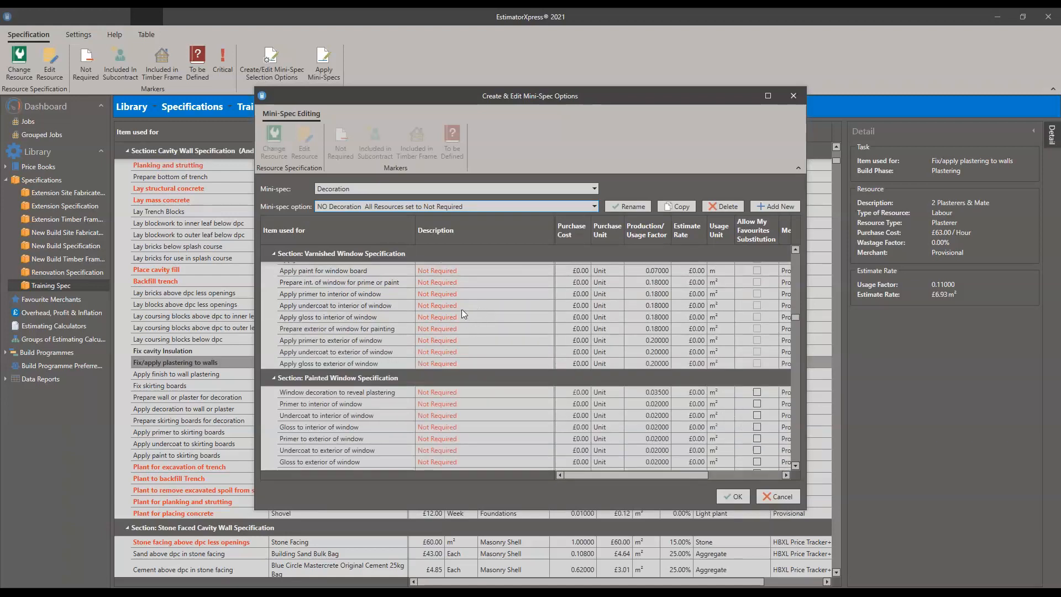
scroll(476, 293, "up", 3)
scroll(480, 304, "up", 4)
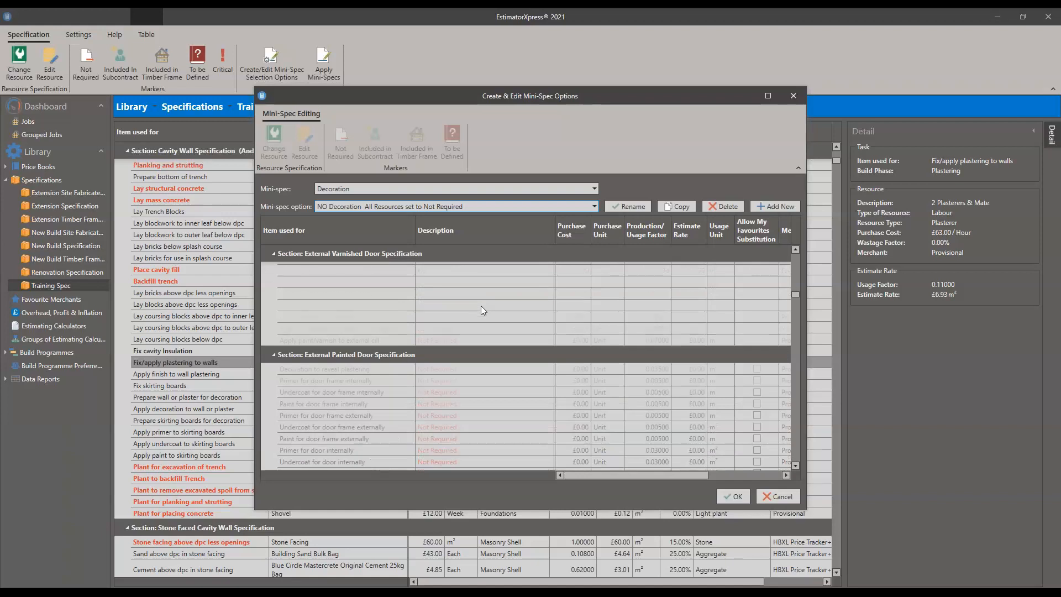
scroll(476, 308, "up", 5)
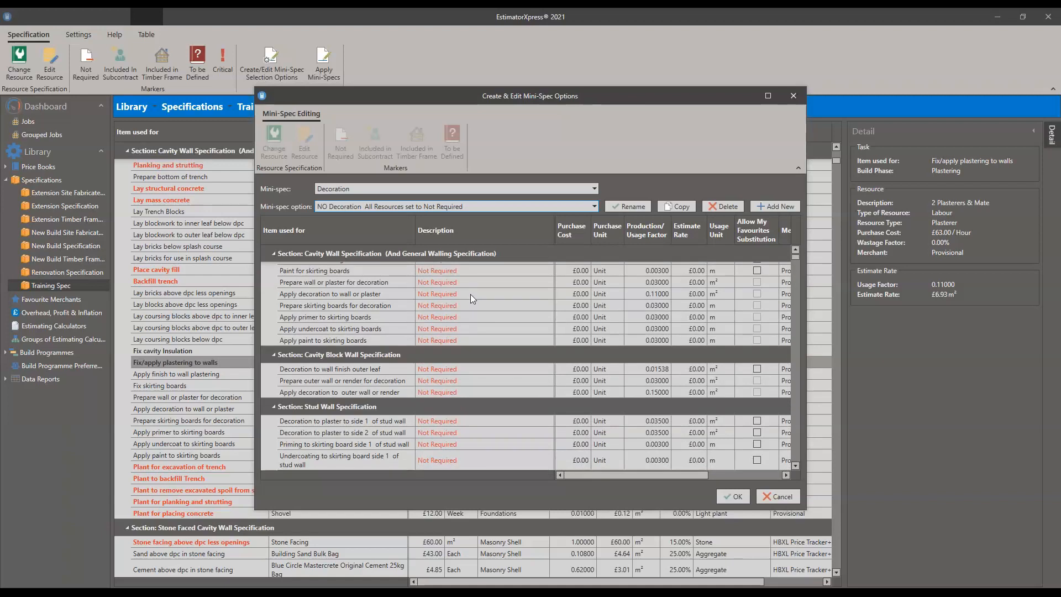
scroll(474, 300, "up", 1)
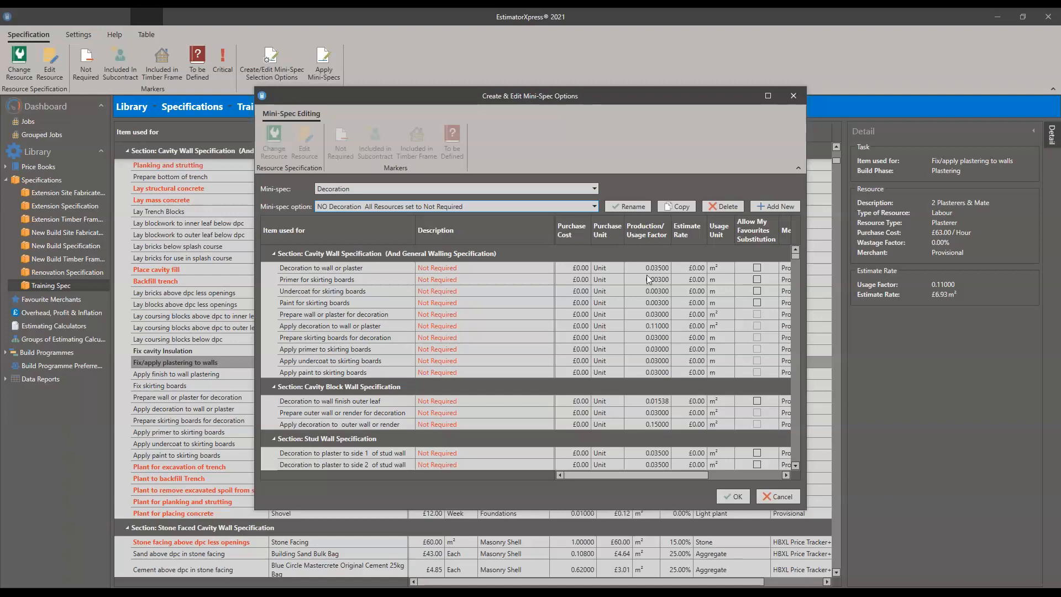
Return to the Roof Tiling mini-spec and display its Pantile for Extension or Renovation option.
left_click(594, 189)
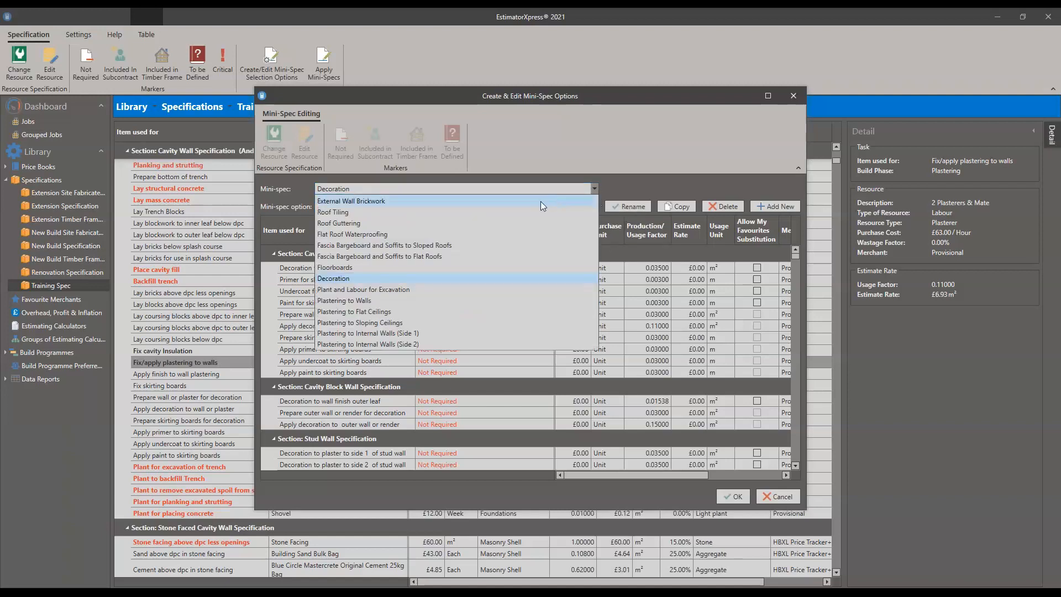
left_click(419, 213)
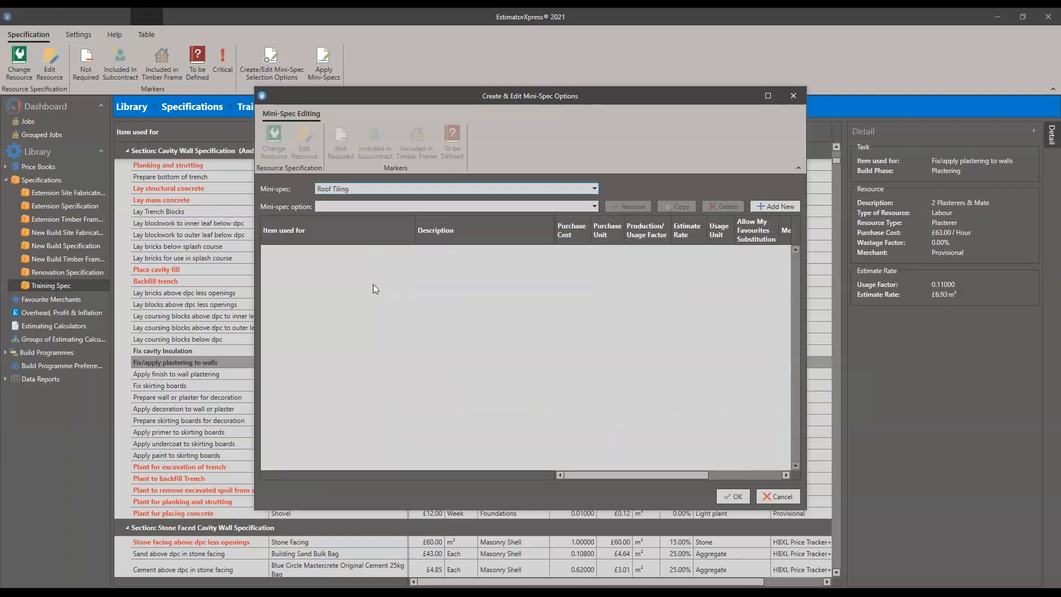
left_click(594, 208)
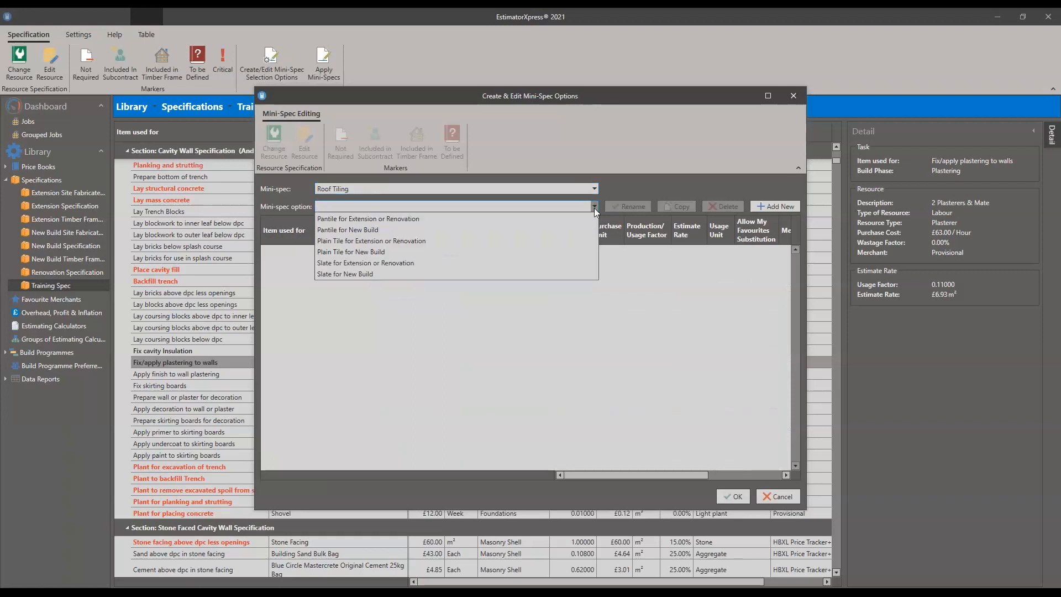
left_click(499, 220)
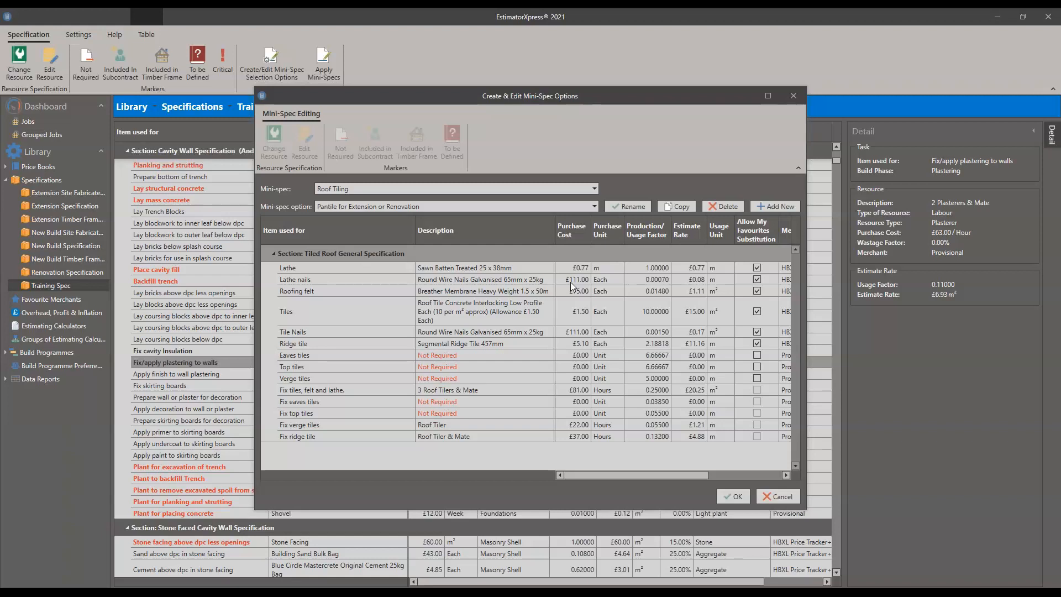
left_click(593, 209)
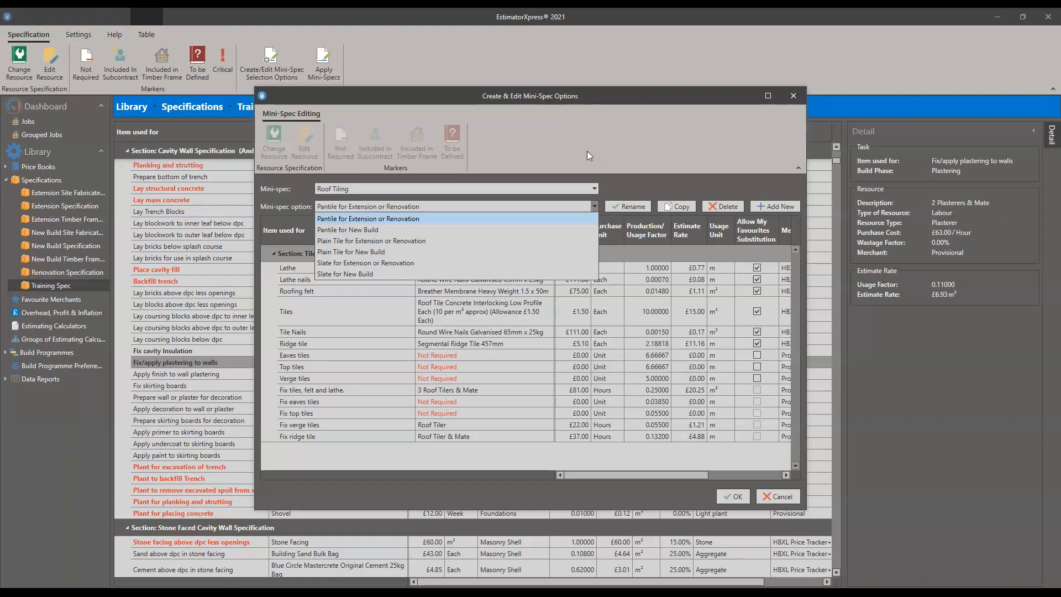
left_click(391, 219)
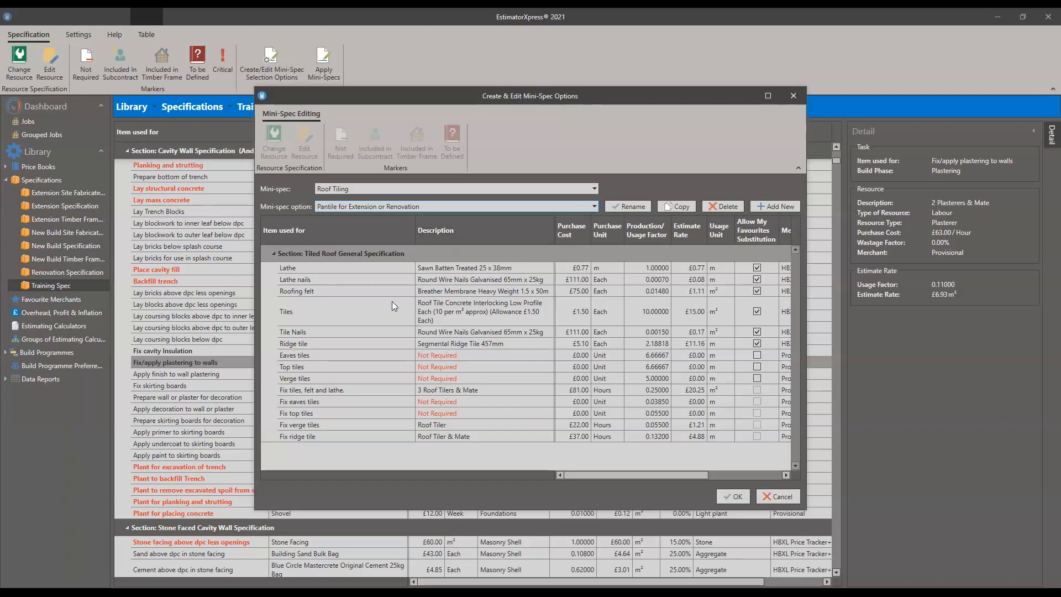
Copy the roof tiling option as Pantile for Extension or Renovation Copy, and cancel out of the mini-spec options.
left_click(672, 206)
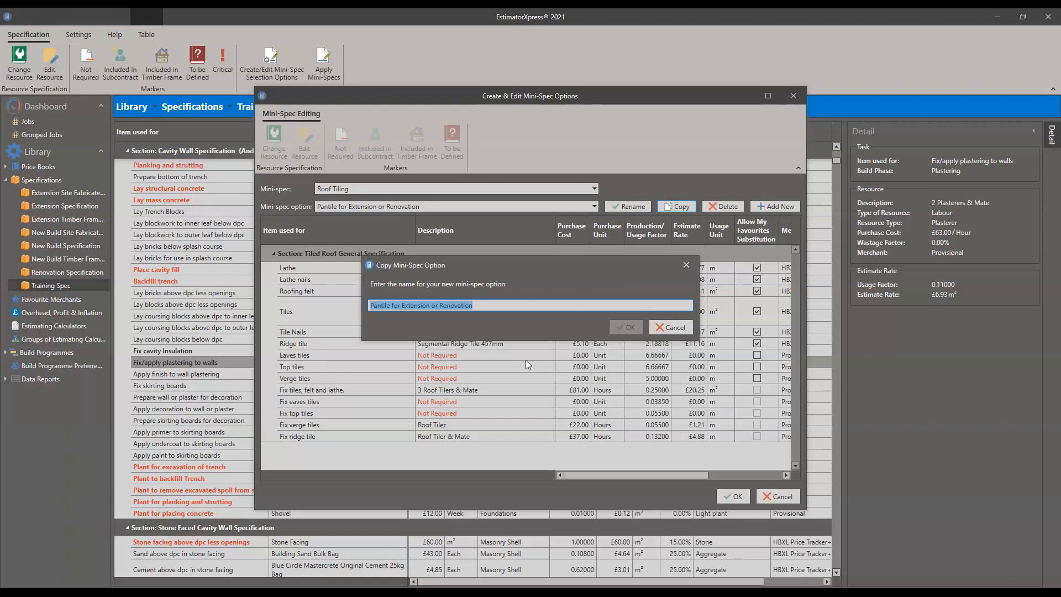
left_click(479, 306)
type("Copy")
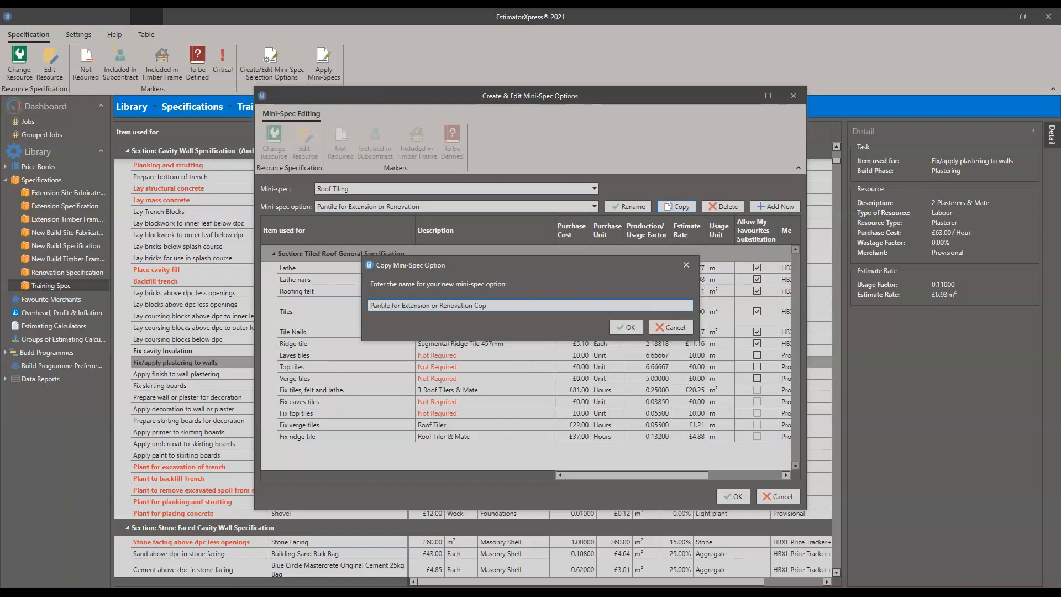
left_click(638, 328)
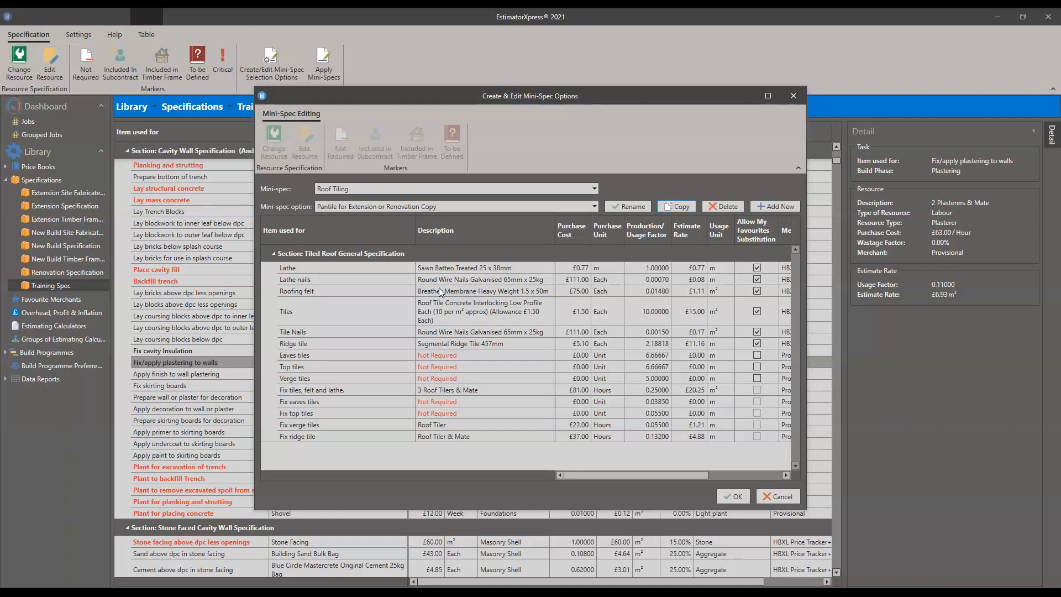
left_click_drag(584, 99, 581, 105)
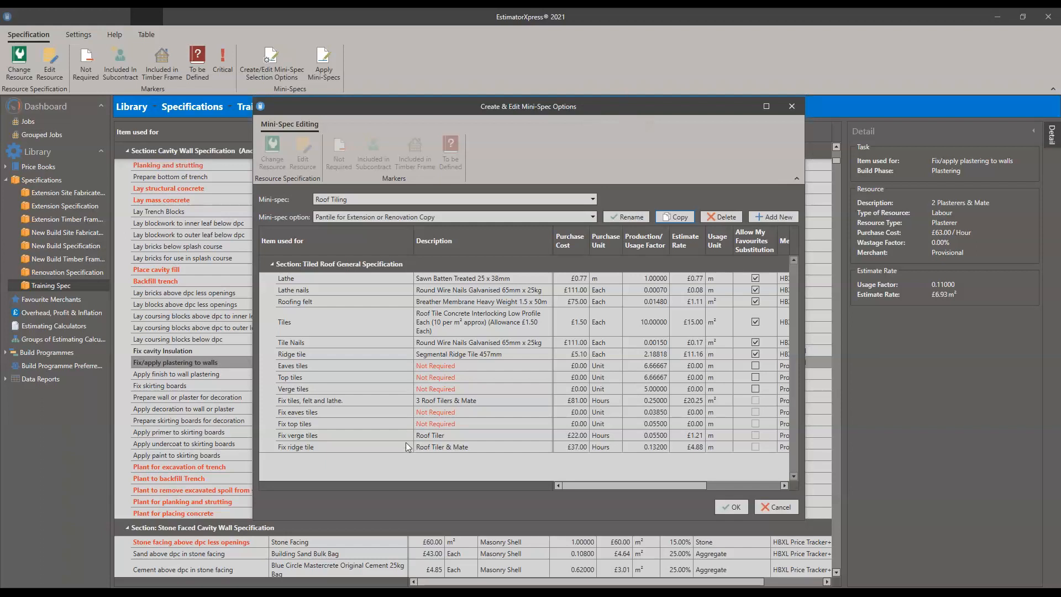
left_click(768, 507)
left_click(469, 315)
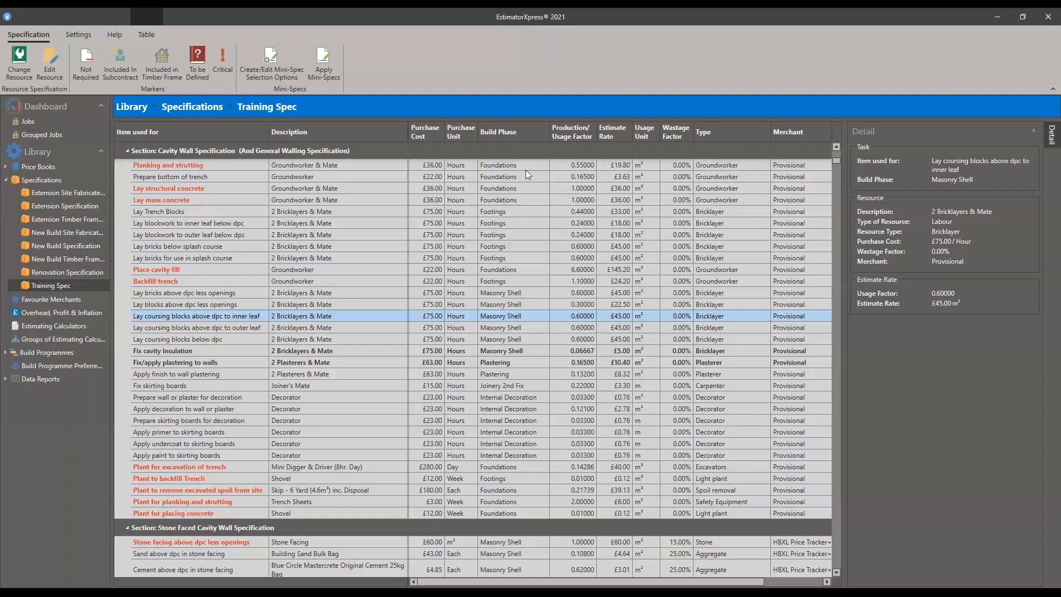
Review the library's overhead, profit and inflation rates, and display the library of estimating calculators.
left_click(70, 313)
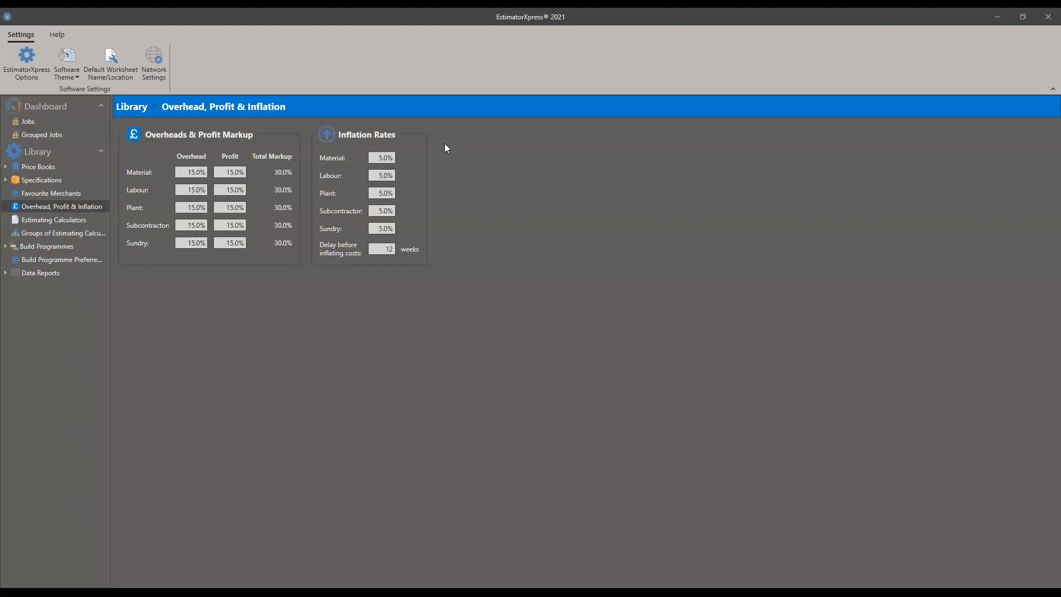
left_click(54, 218)
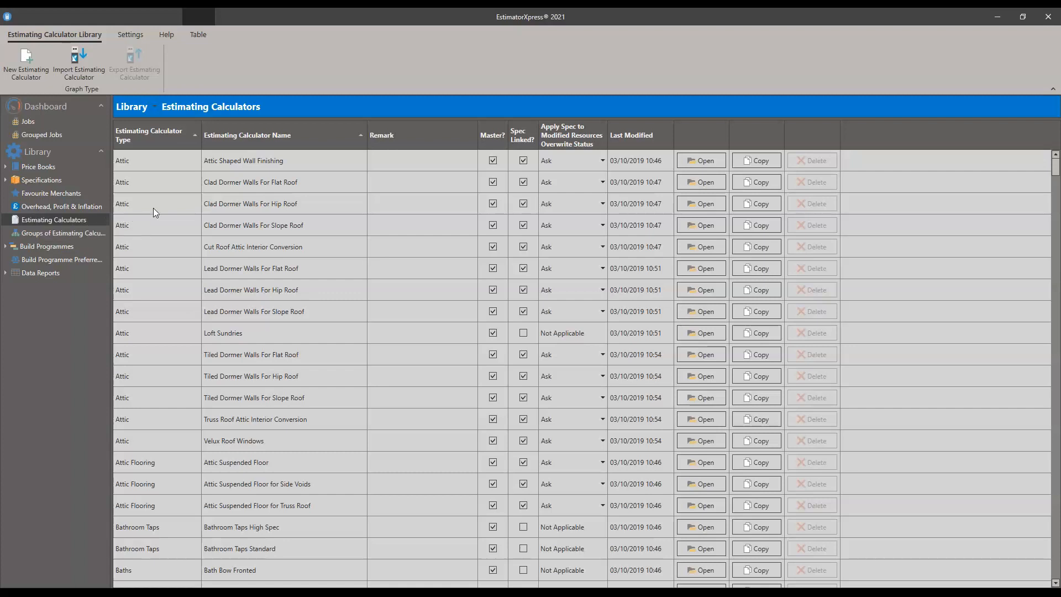
Display the Apex Roof Extension group of estimating calculators and look through its calculator list.
left_click(65, 232)
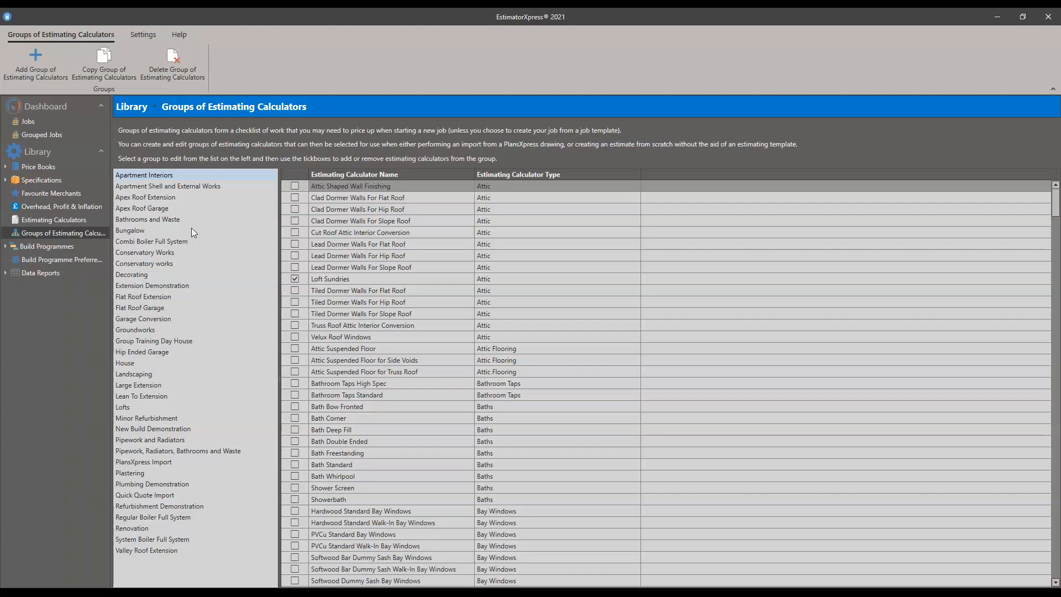
left_click(150, 198)
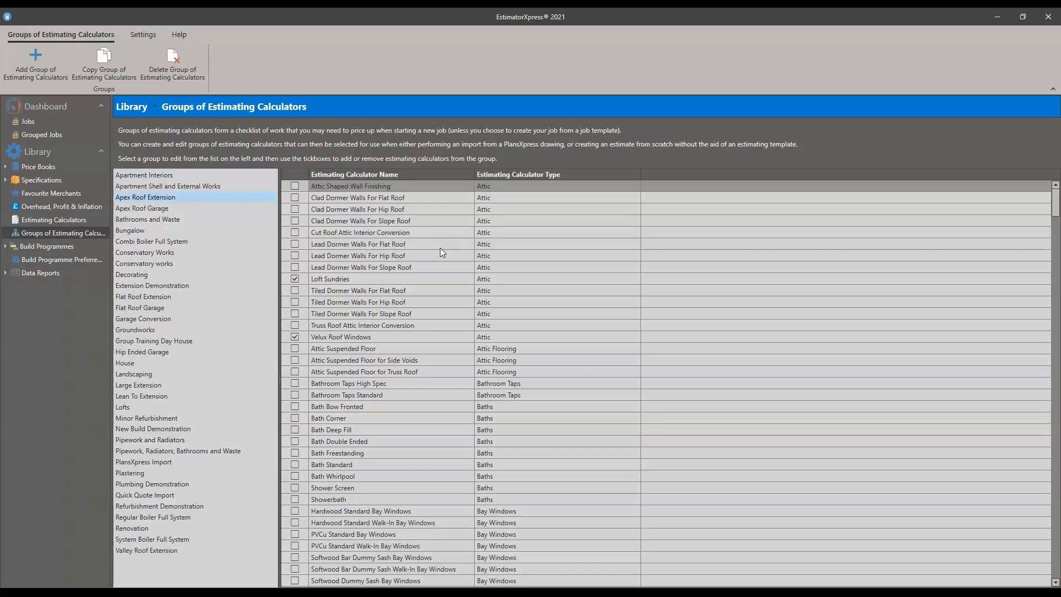
scroll(442, 249, "down", 3)
scroll(441, 250, "up", 3)
scroll(401, 248, "down", 1)
scroll(360, 241, "down", 3)
scroll(358, 243, "down", 4)
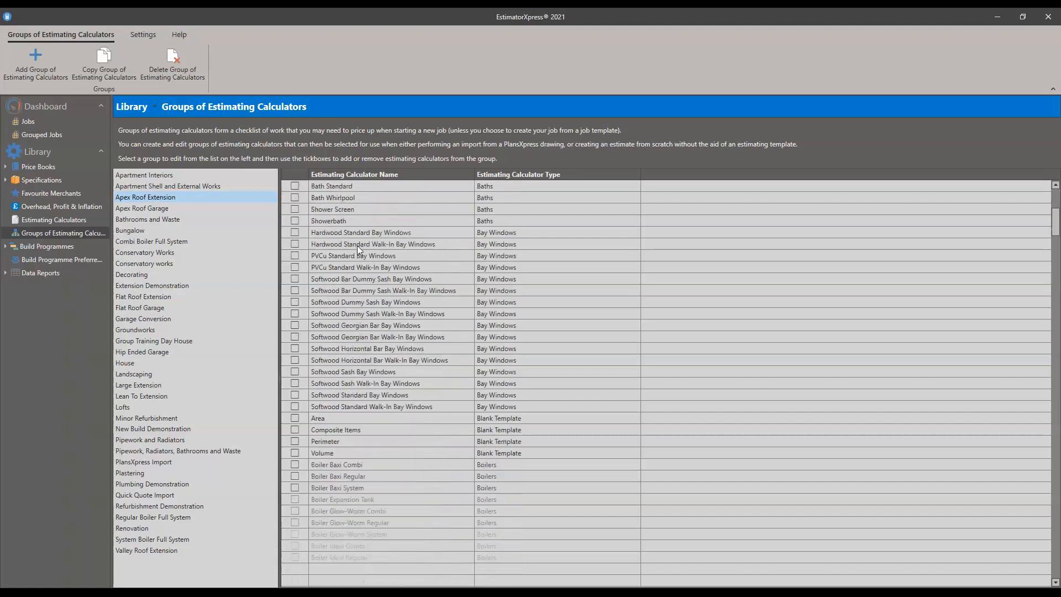
scroll(297, 240, "down", 6)
scroll(297, 237, "down", 10)
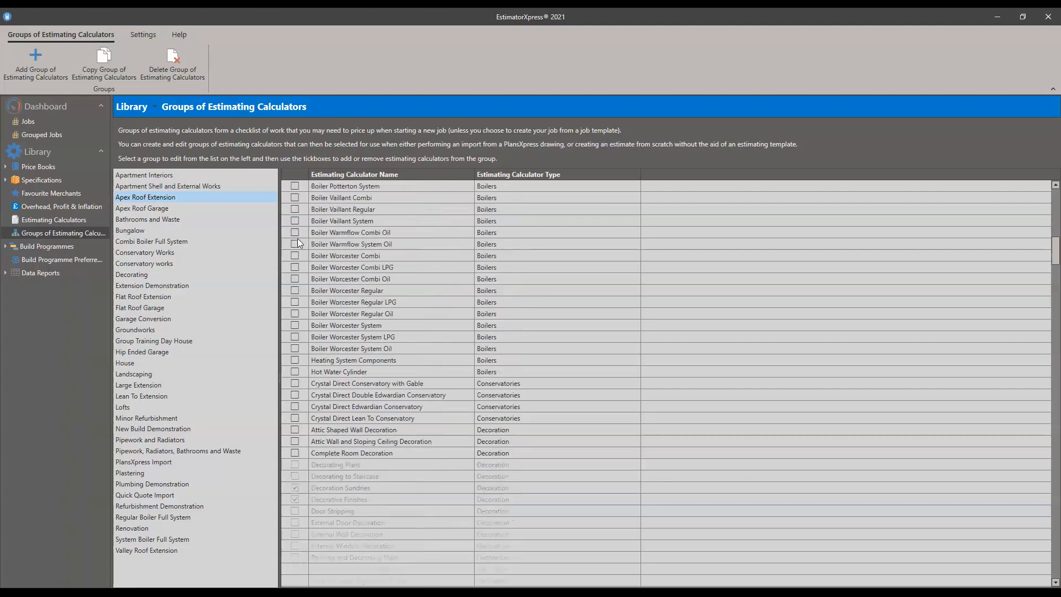
scroll(298, 223, "up", 6)
Sort the Apex Roof Extension list so the included calculators come first, and look through them.
left_click(302, 175)
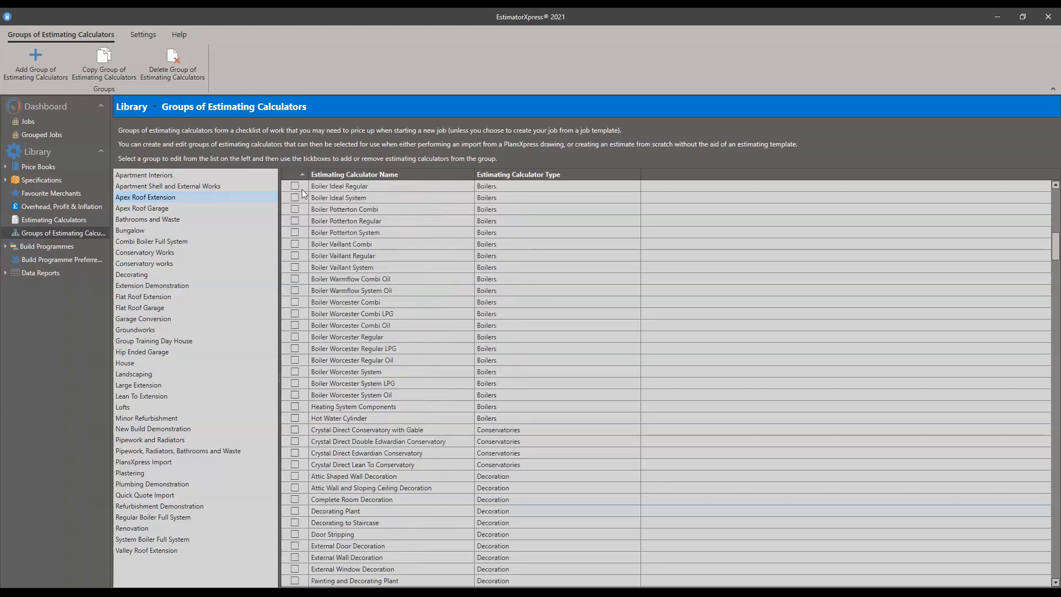
left_click(288, 175)
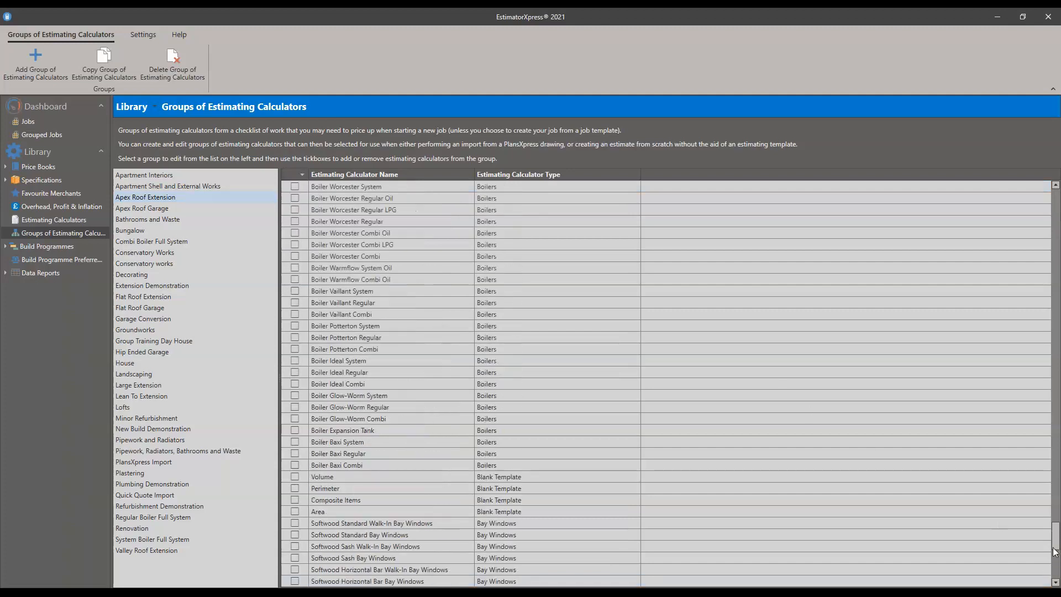
left_click_drag(1055, 535, 1033, 153)
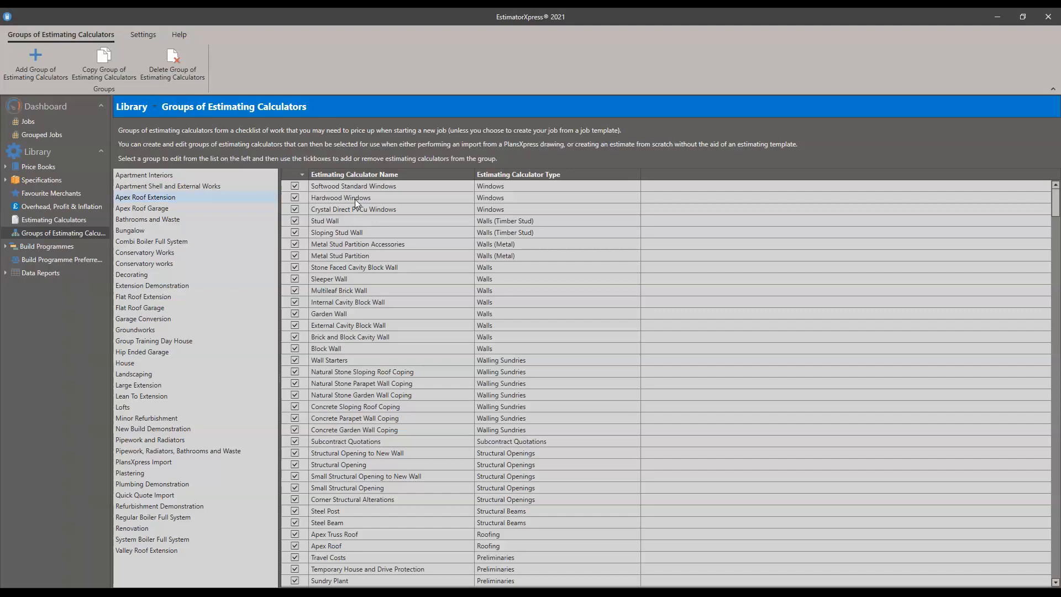
scroll(354, 197, "down", 6)
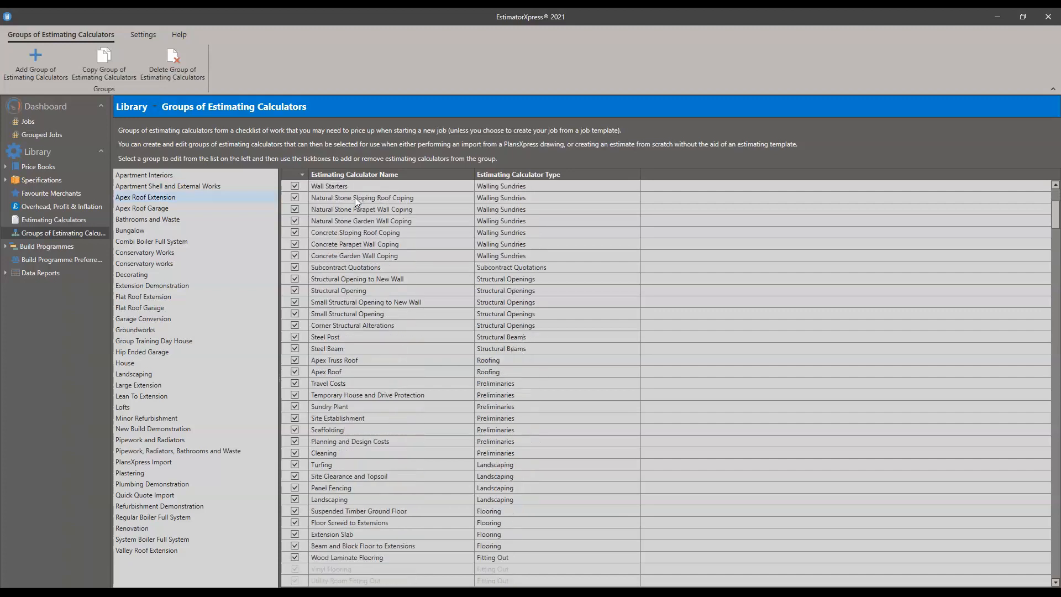
scroll(355, 197, "down", 6)
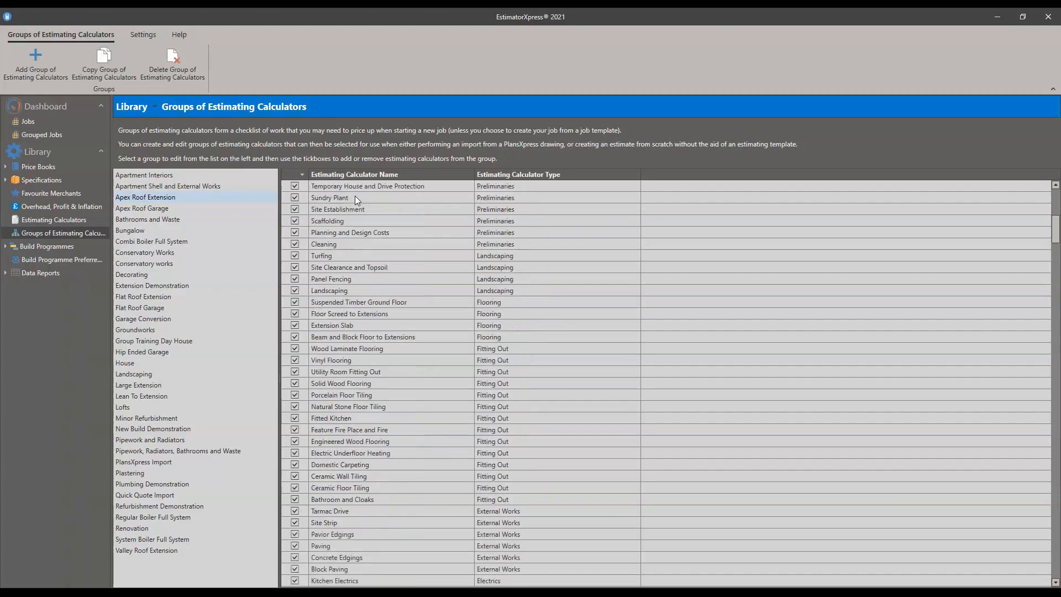
scroll(355, 199, "down", 6)
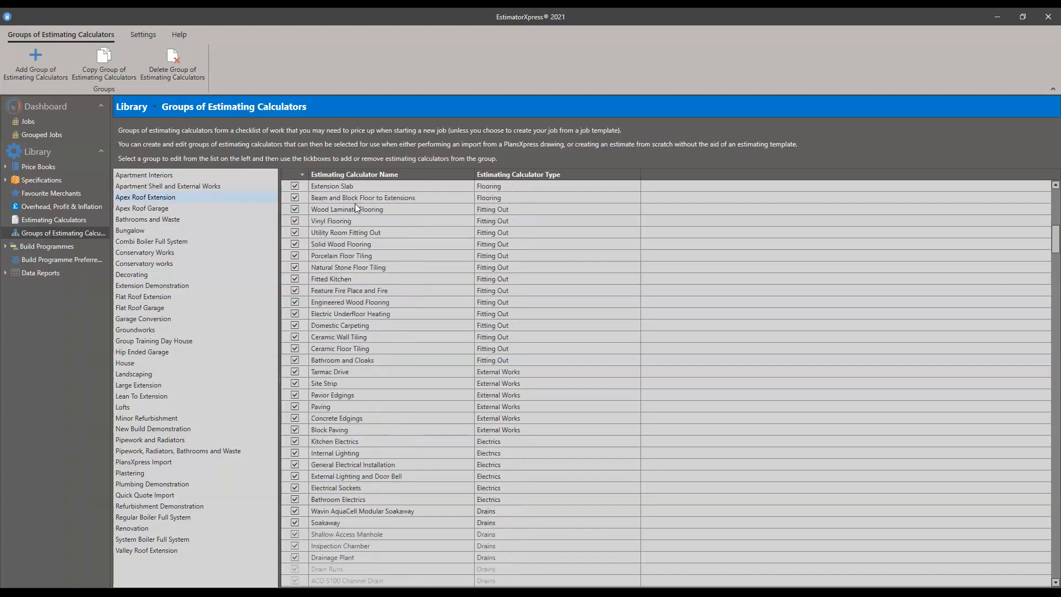
scroll(358, 216, "down", 10)
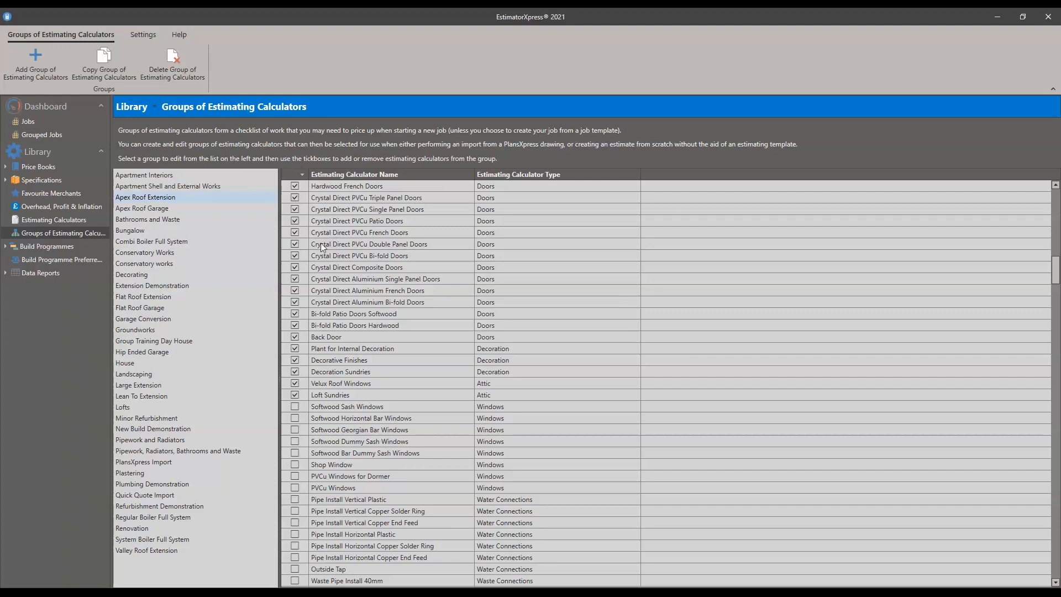
Remove Crystal Direct PVCu Triple Panel Doors, Decorative Finishes, Loft Sundries, Velux Roof Windows, Plant for Internal Decoration and Back Door from the Apex Roof Extension group.
left_click(294, 199)
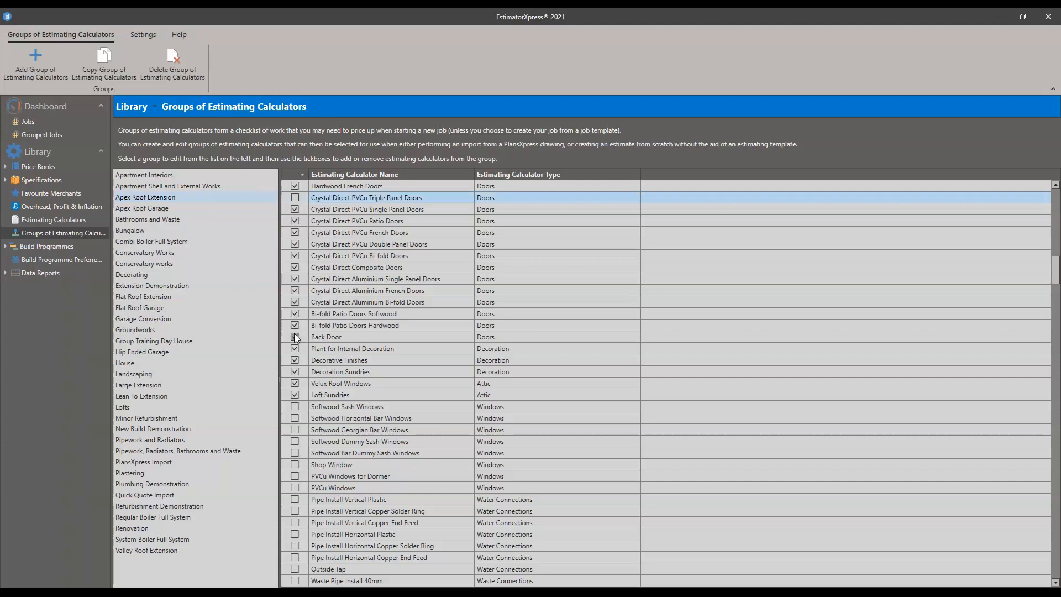
left_click(295, 348)
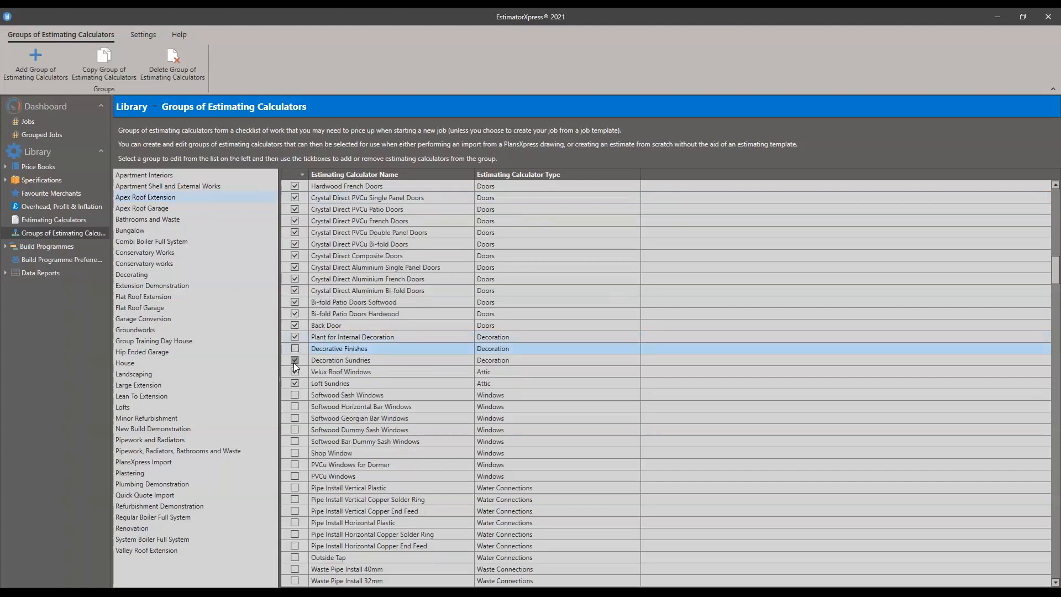
left_click(294, 371)
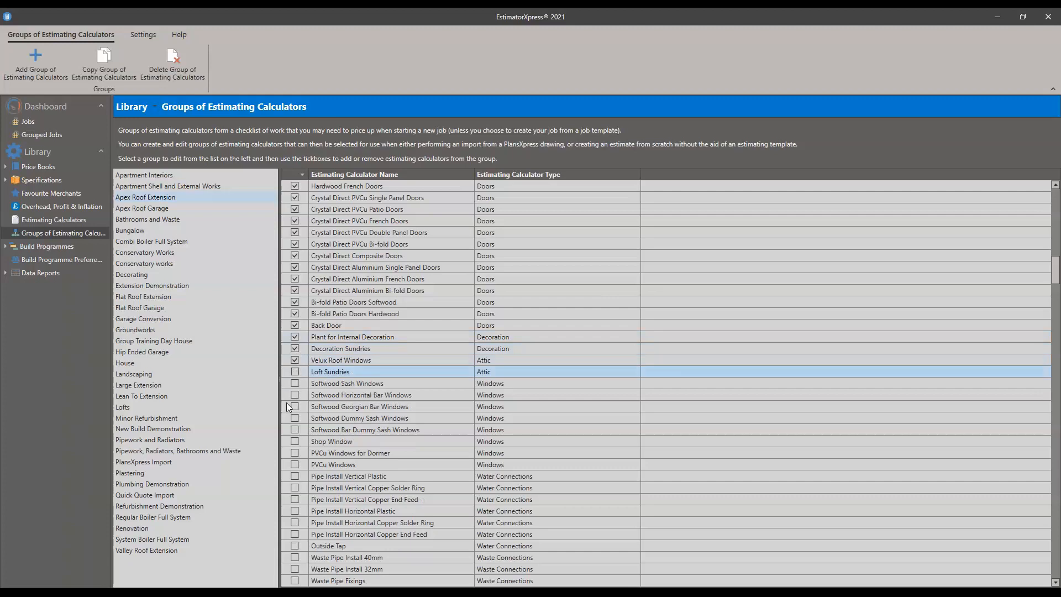
left_click(293, 361)
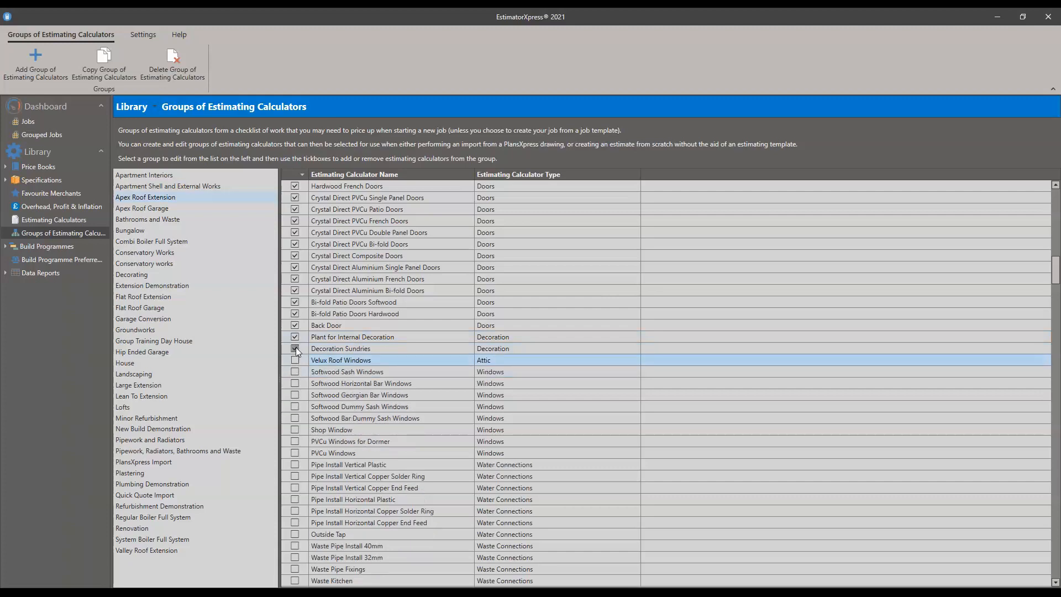
left_click(296, 338)
left_click(297, 326)
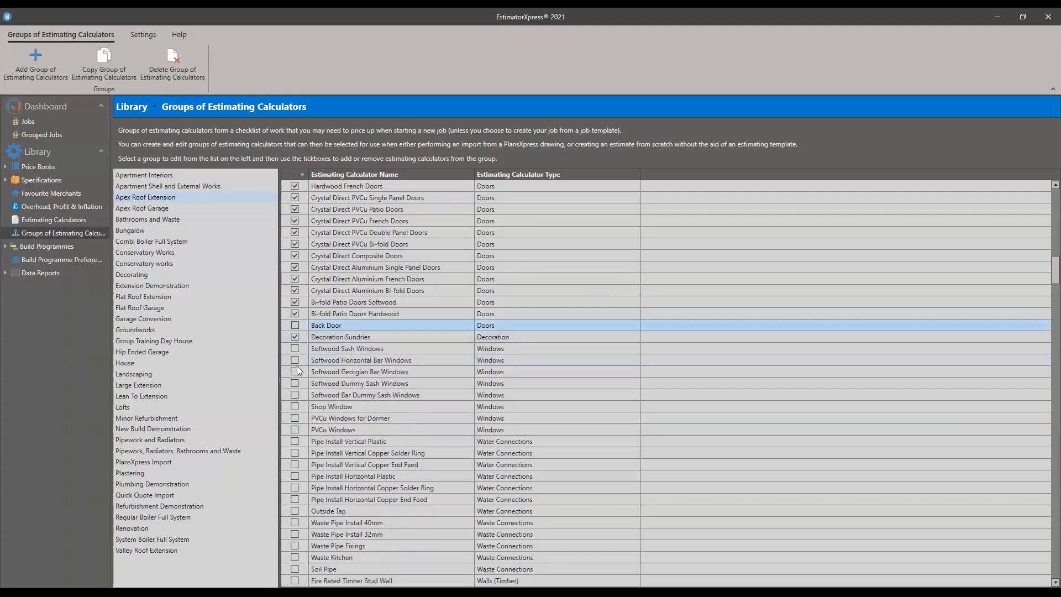
scroll(324, 351, "up", 5)
scroll(325, 346, "up", 1)
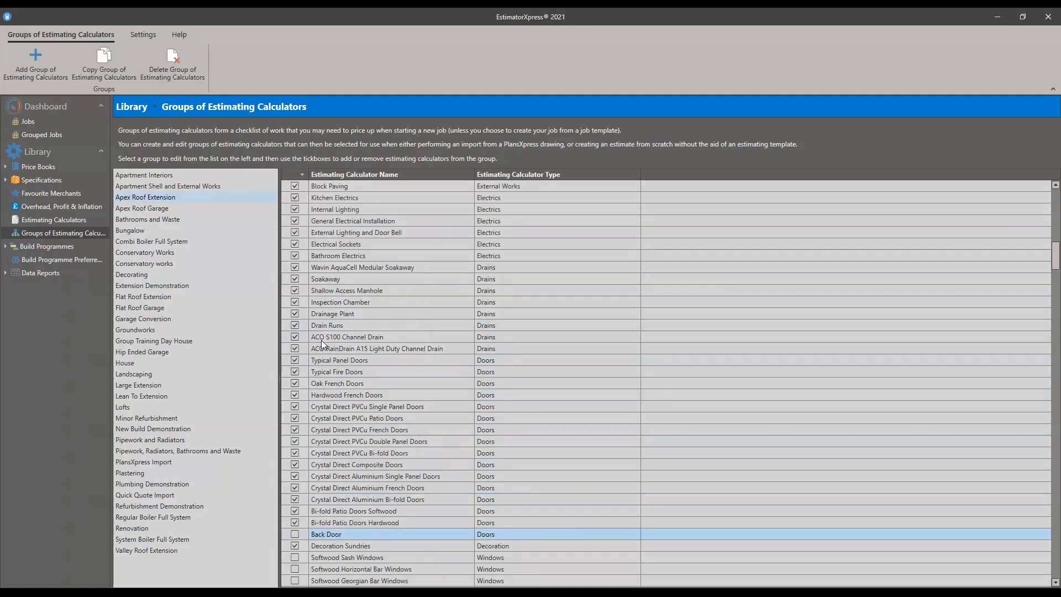
Display the calculators included in the Combi Boiler Full System group and in the Renovation group.
left_click(151, 242)
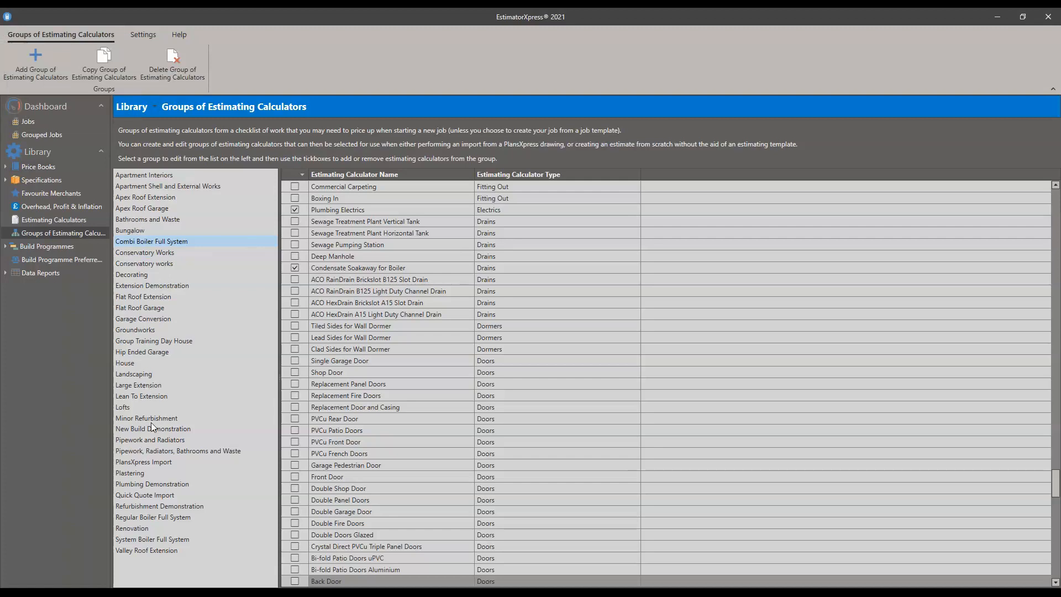
left_click(139, 528)
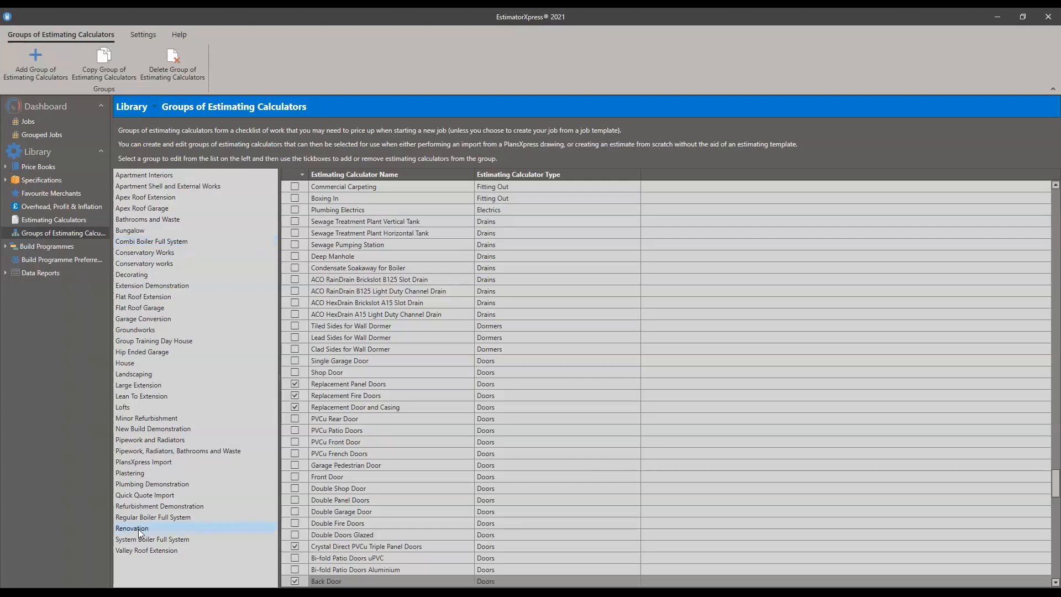
Add a new group of estimating calculators named Test and display its calculator list from the start.
left_click(42, 74)
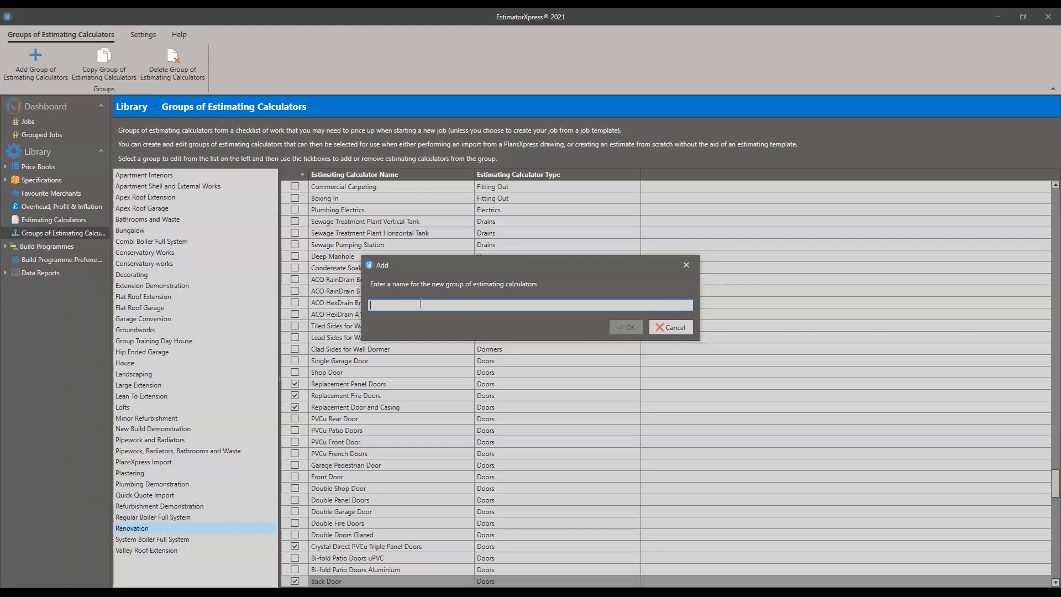
type("Test")
key("Return")
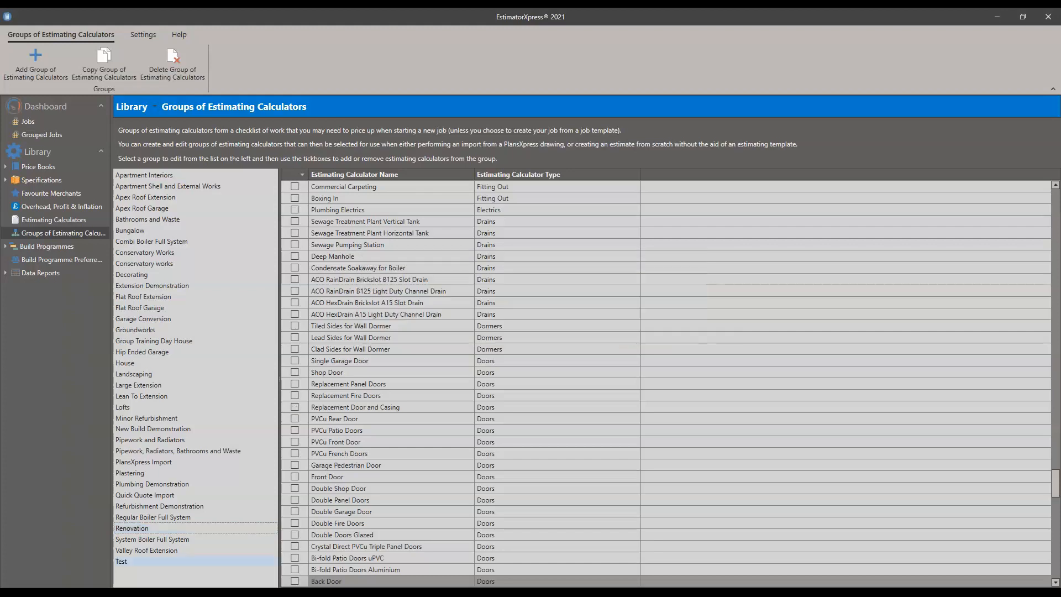
left_click(192, 562)
scroll(426, 307, "up", 10)
scroll(393, 201, "up", 2)
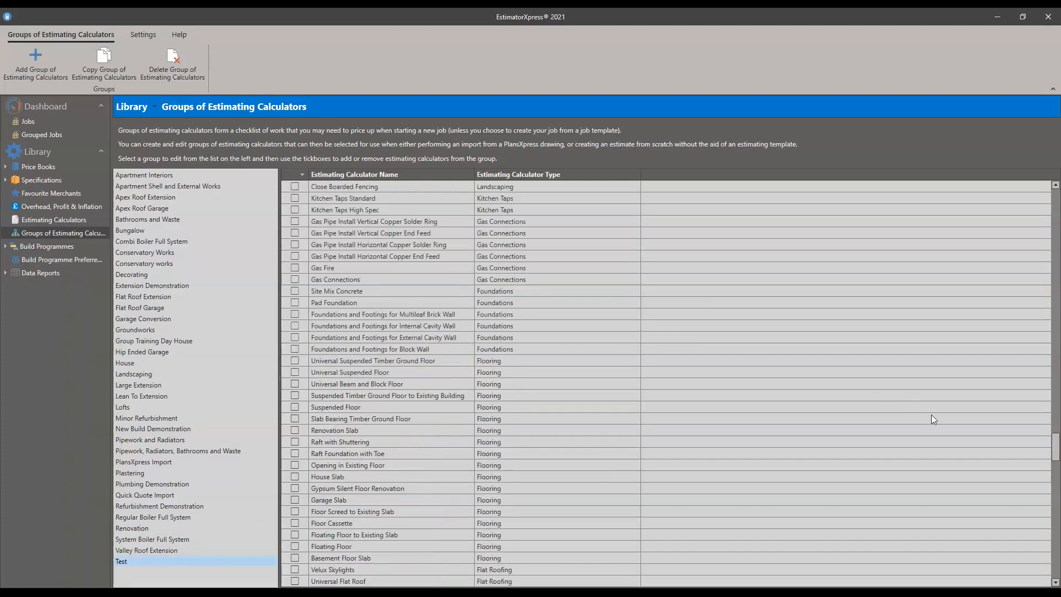
left_click_drag(1056, 447, 1049, 159)
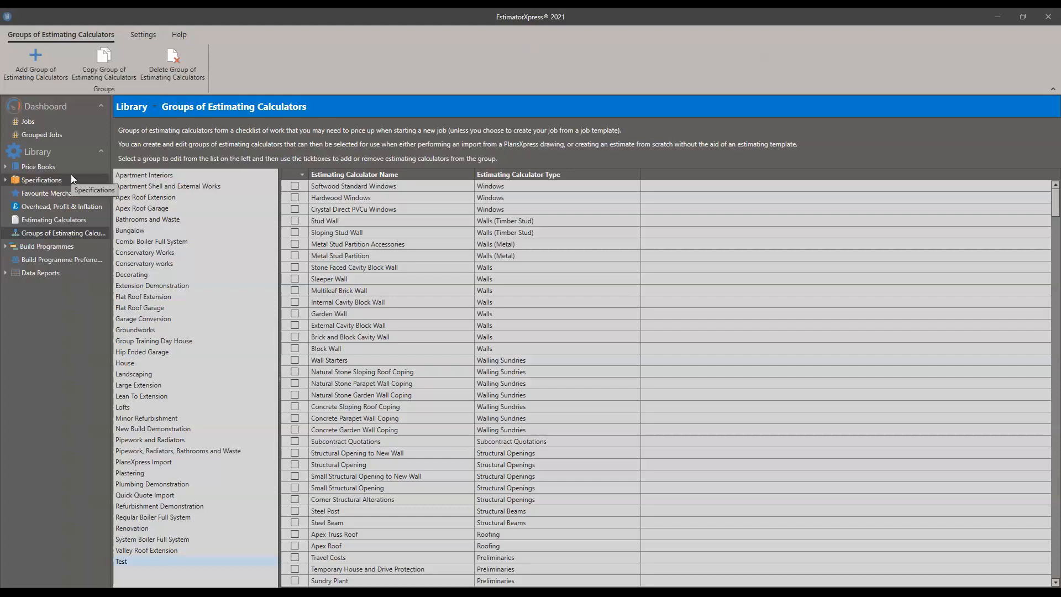
Display the library's list of specifications.
left_click(31, 182)
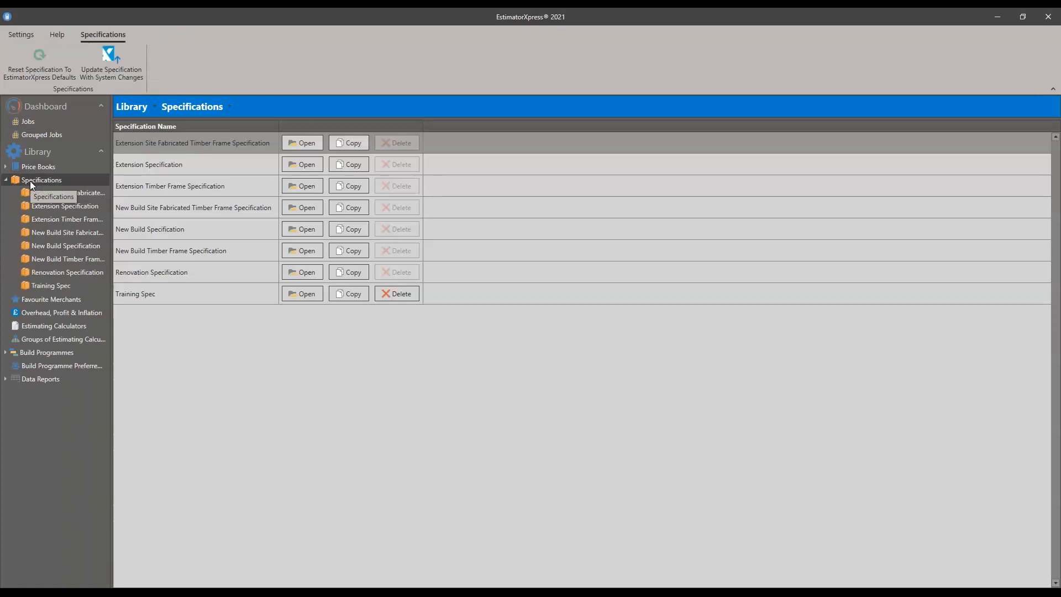